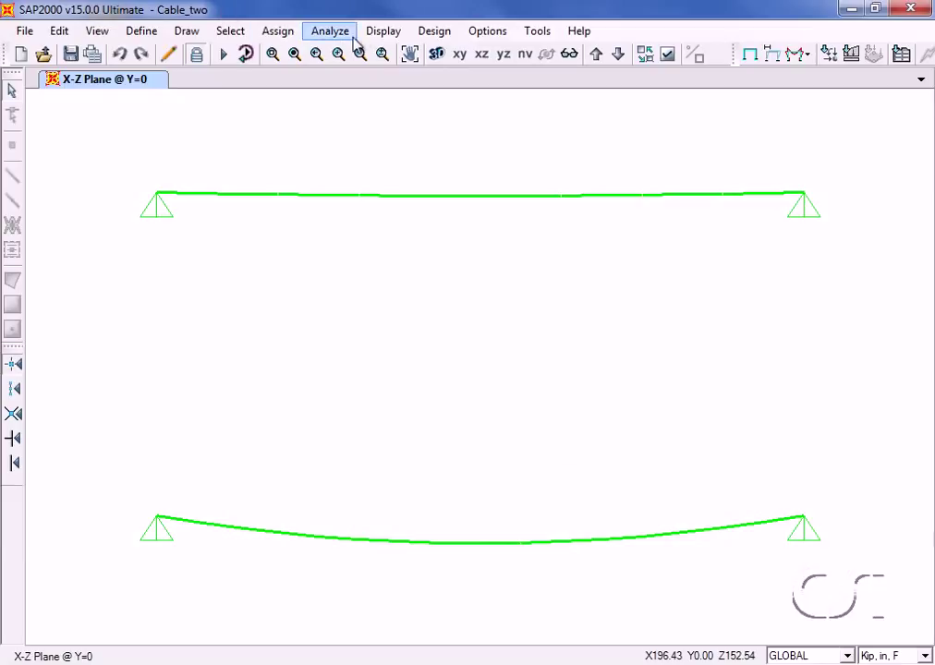
Display the axial force diagram of the frames and cables for the DEAD case, with automatic scaling and filled diagrams
click(400, 35)
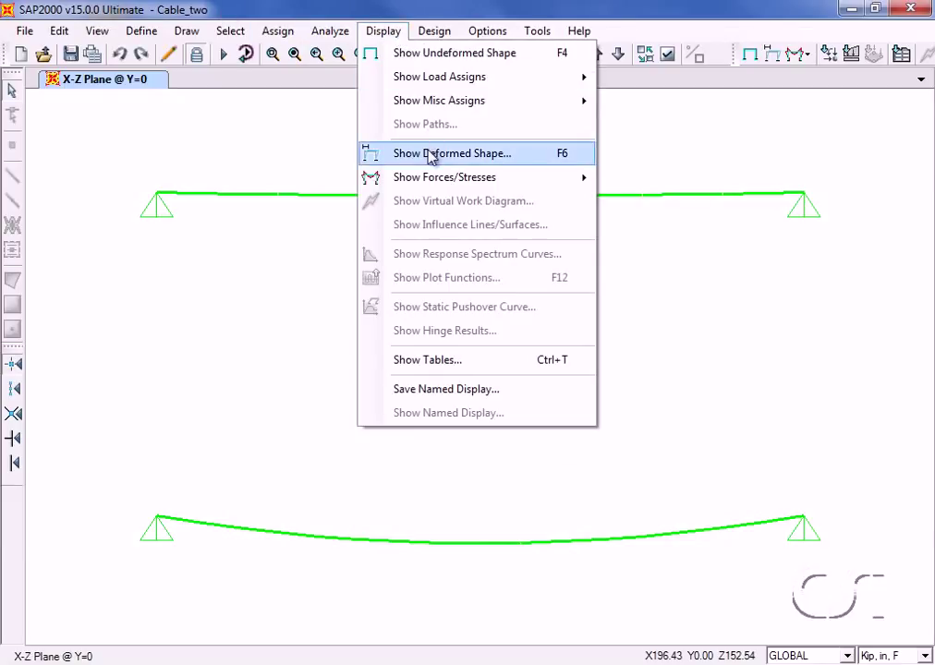
mouse_move(432, 178)
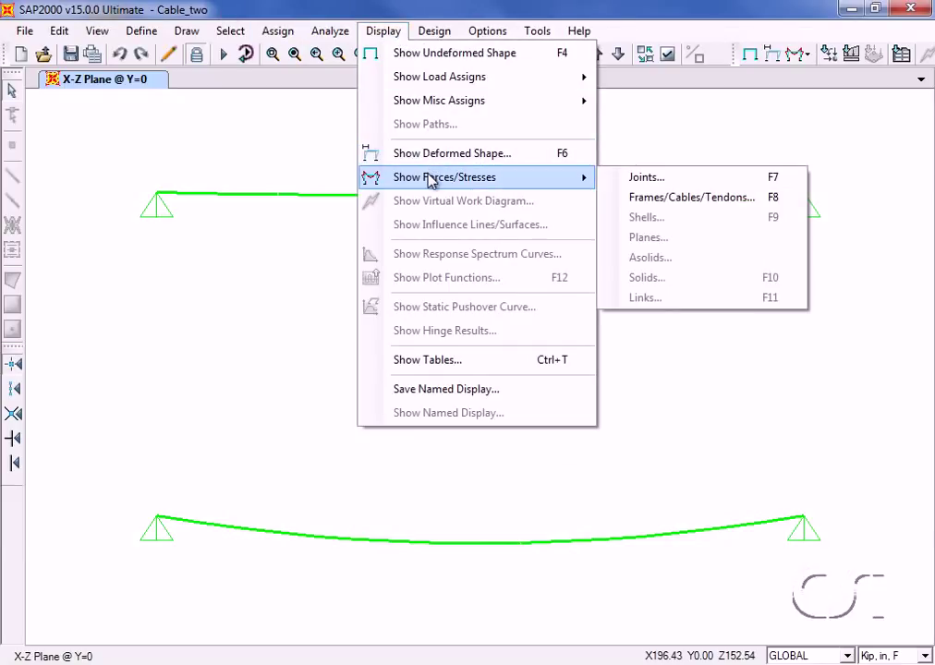
click(647, 200)
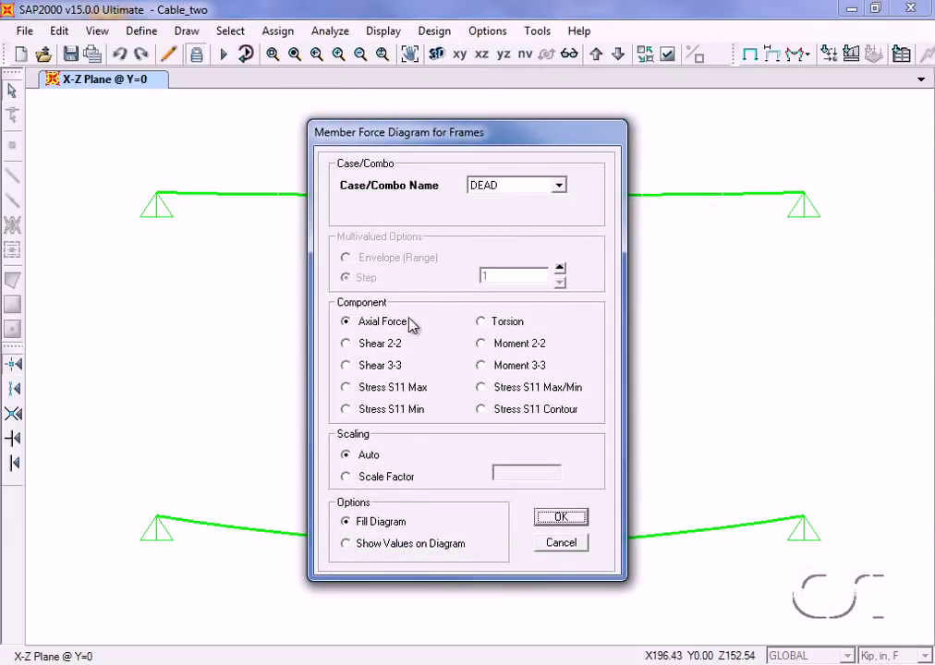
click(562, 515)
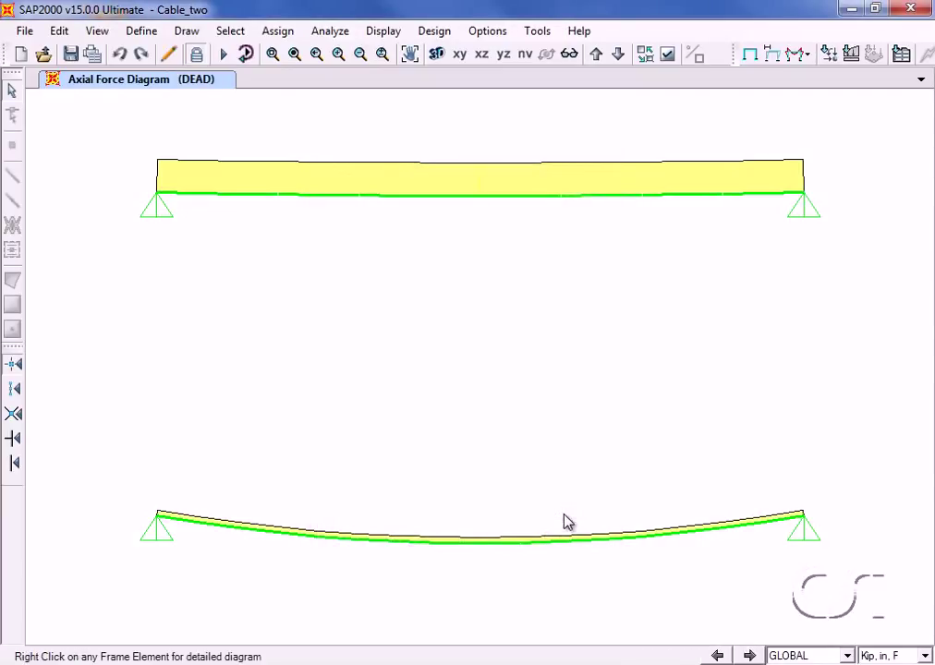
Examine the detailed axial force under DEAD for the upper cable and for the lower, sagging cable
right_click(444, 197)
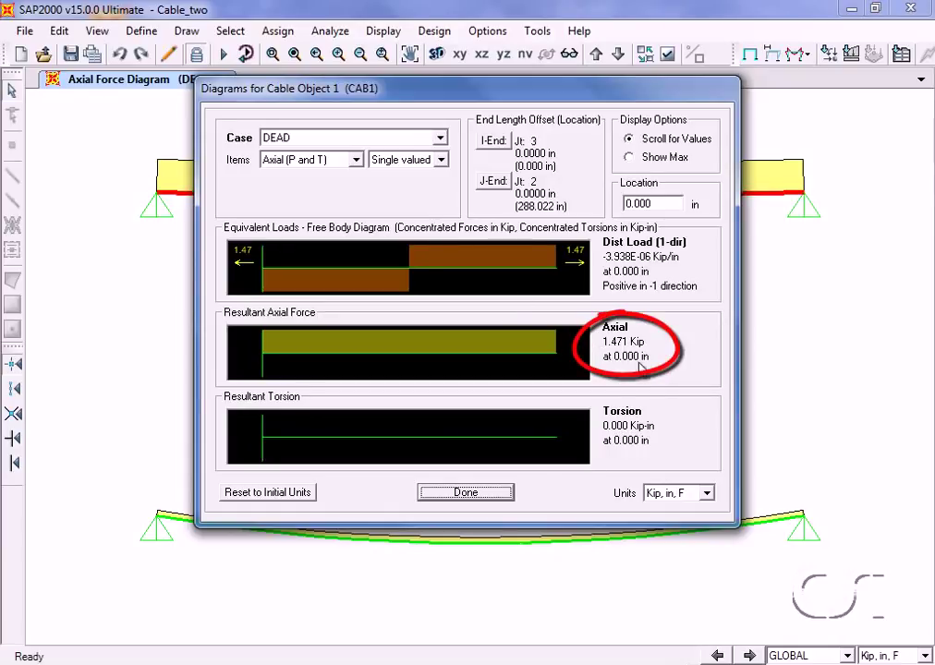
click(500, 495)
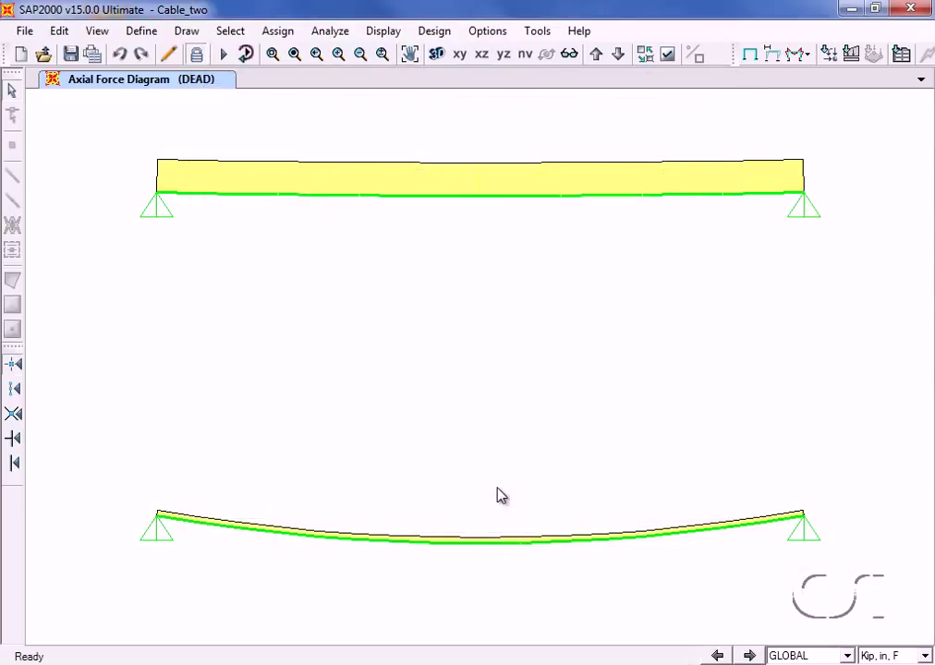
right_click(482, 545)
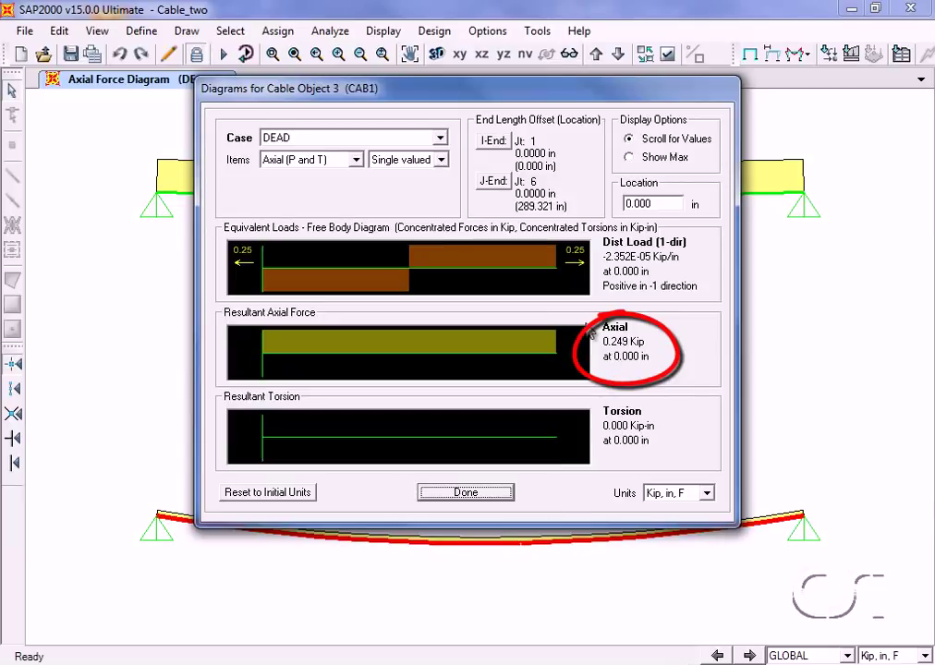
click(463, 493)
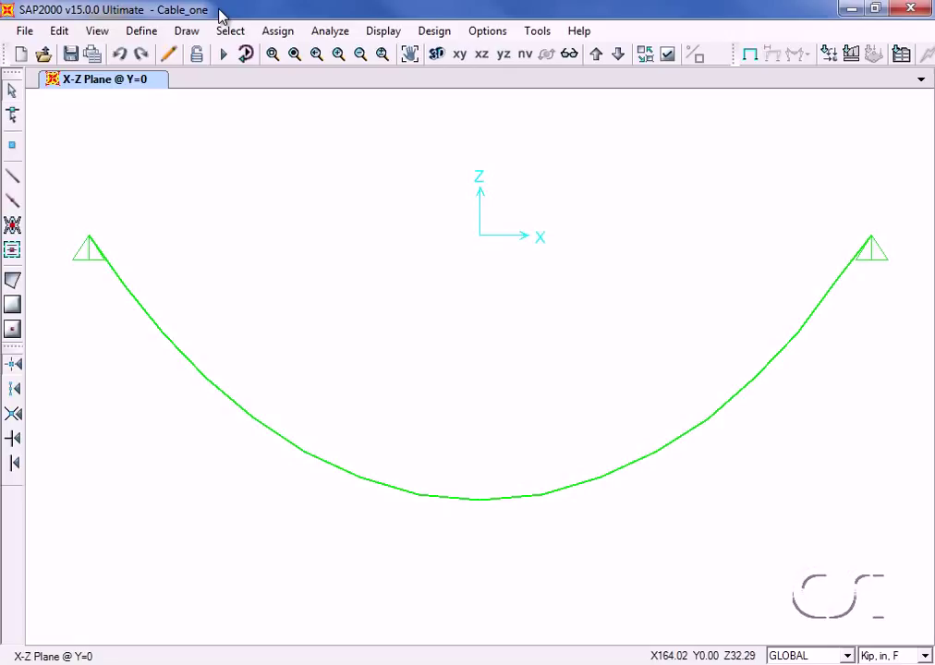
Open the cable geometry definition of the single hanging cable in the Cable_one model
click(360, 481)
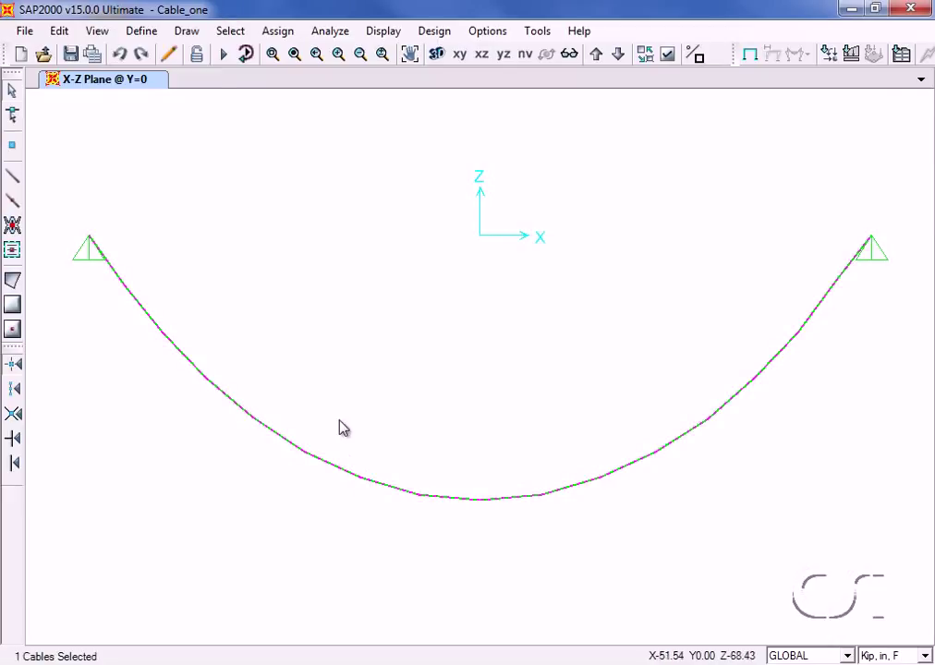
click(58, 30)
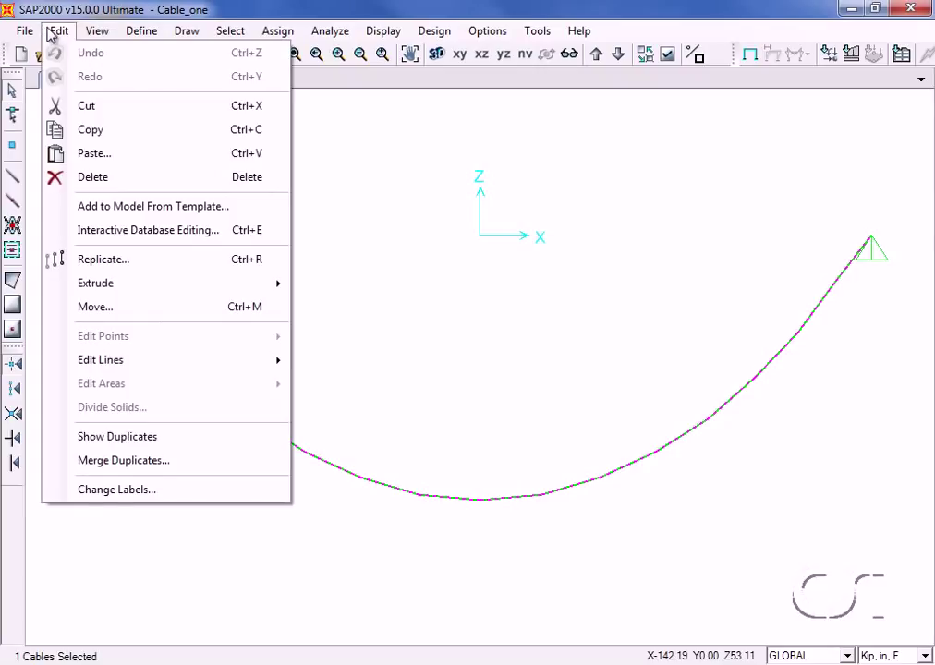
mouse_move(94, 365)
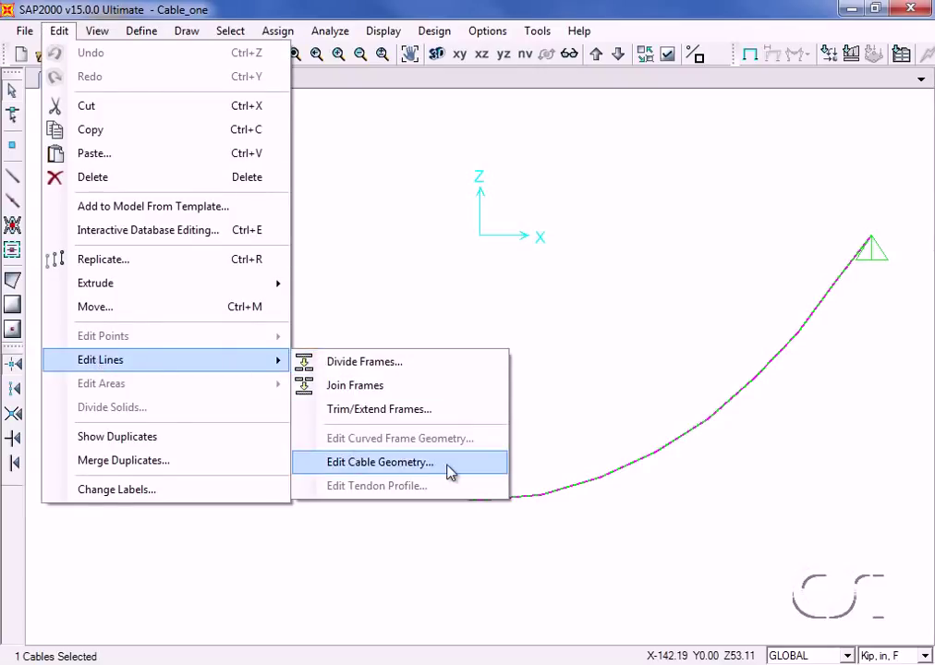
click(372, 461)
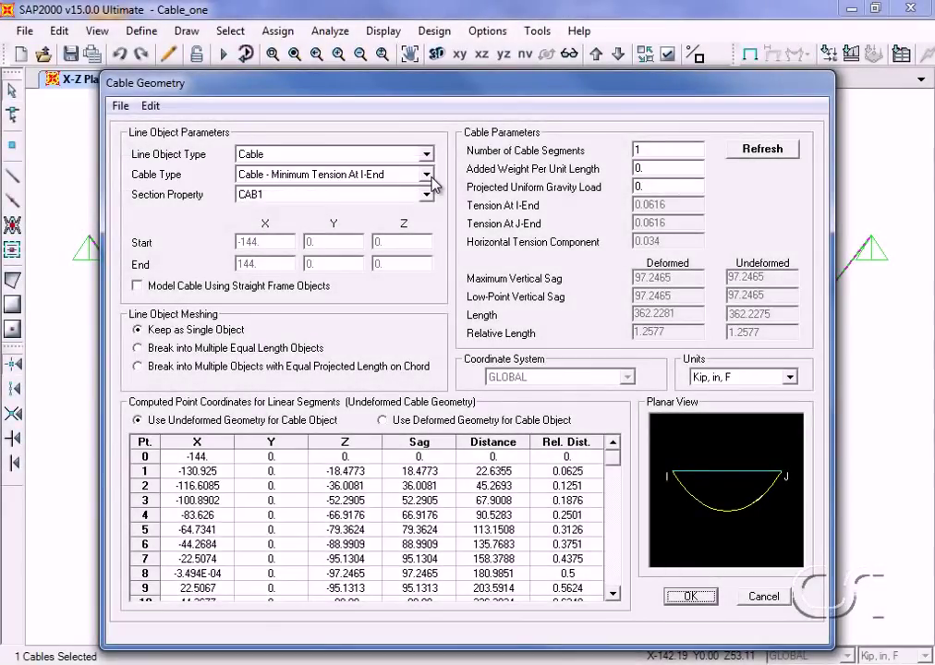
Review the available cable types, keep Minimum Tension At I-End, and examine the computed point coordinates along the cable
click(431, 177)
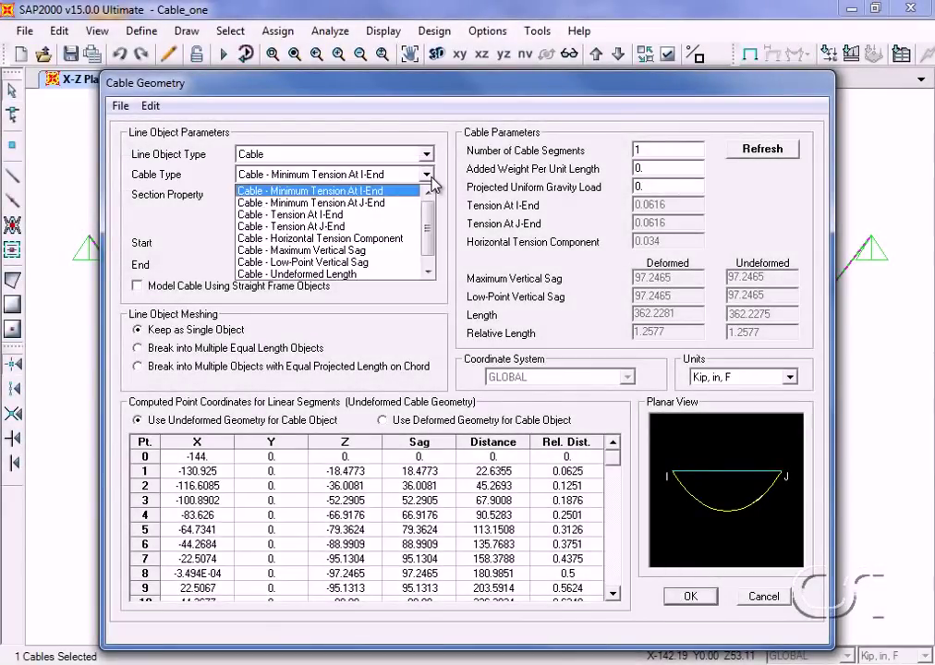
mouse_move(428, 214)
mouse_down()
mouse_move(427, 252)
mouse_move(427, 205)
mouse_up()
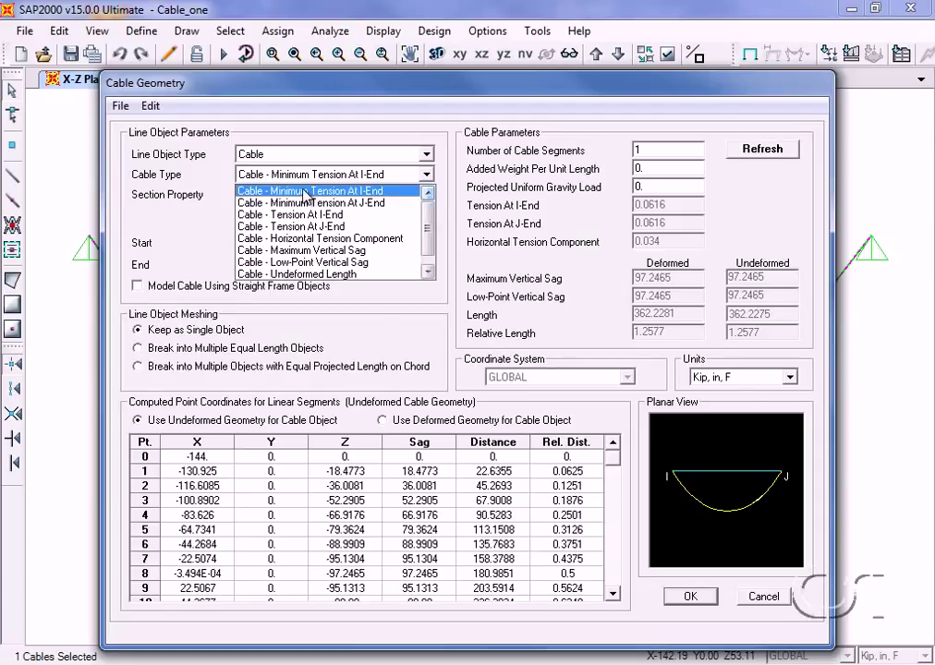
click(380, 192)
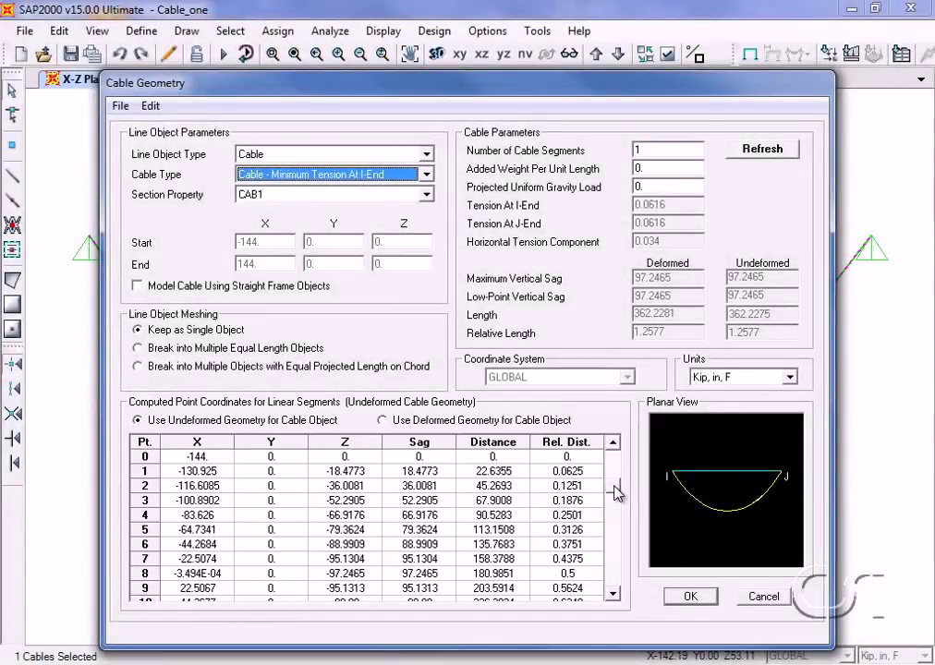
scroll(618, 491, down, 1)
scroll(618, 527, down, 1)
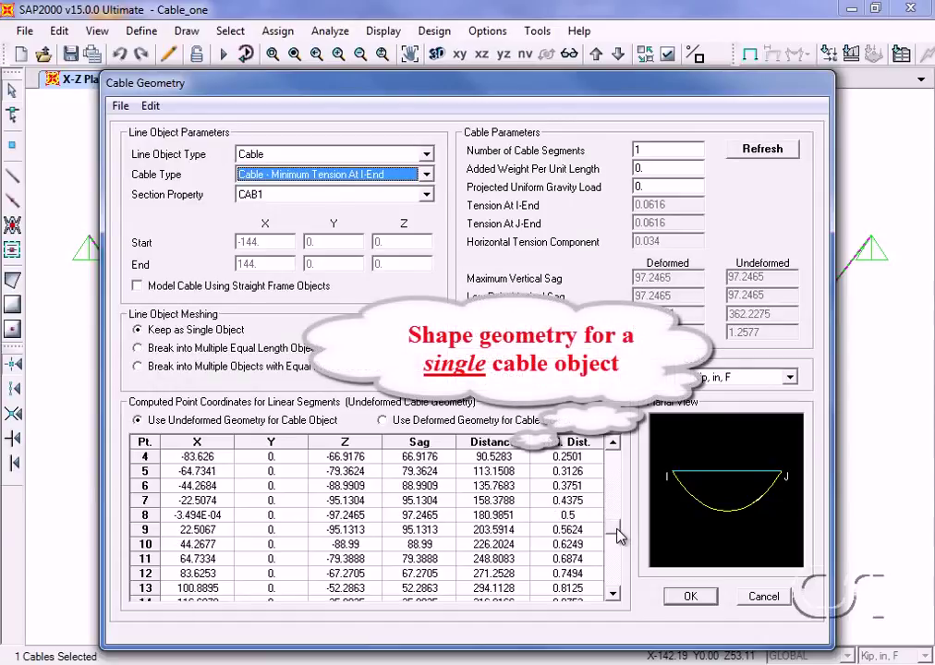
scroll(616, 567, down, 1)
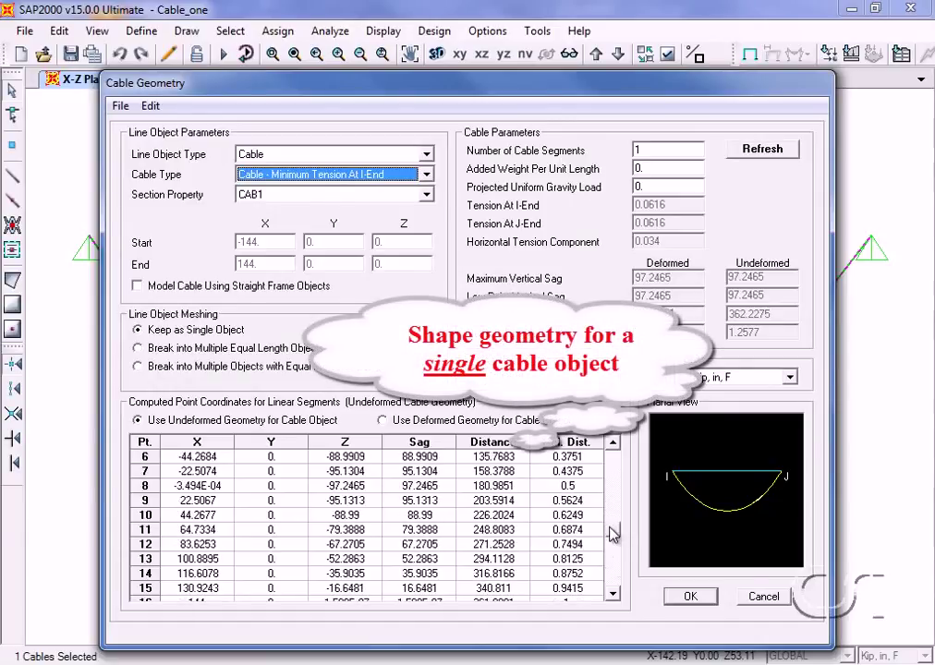
scroll(614, 450, up, 3)
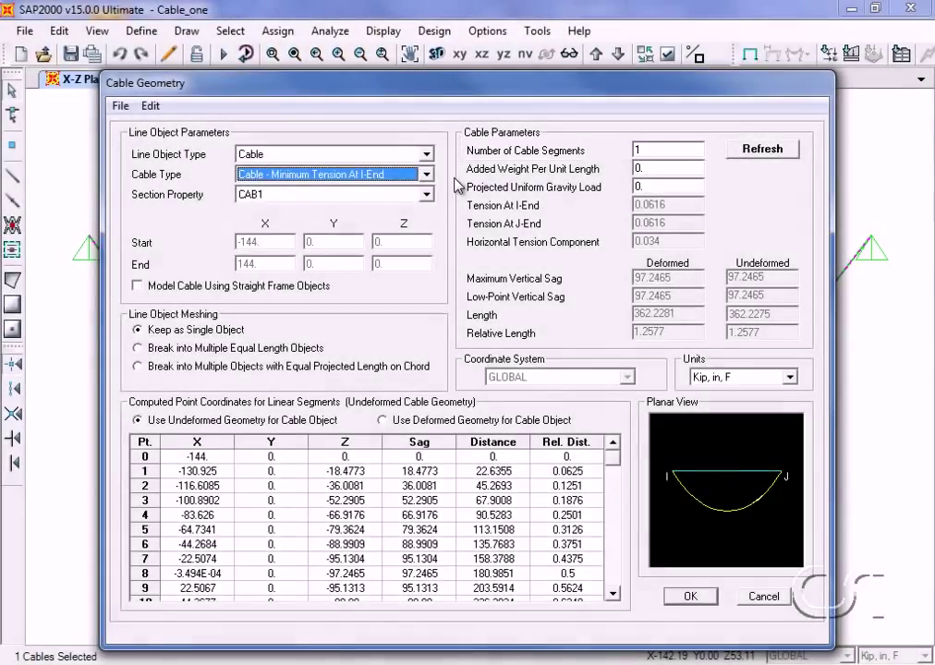
Try the Minimum Tension At J-End cable type, and recompute the cable as Tension At I-End with a tension of 0.1 kip
click(428, 174)
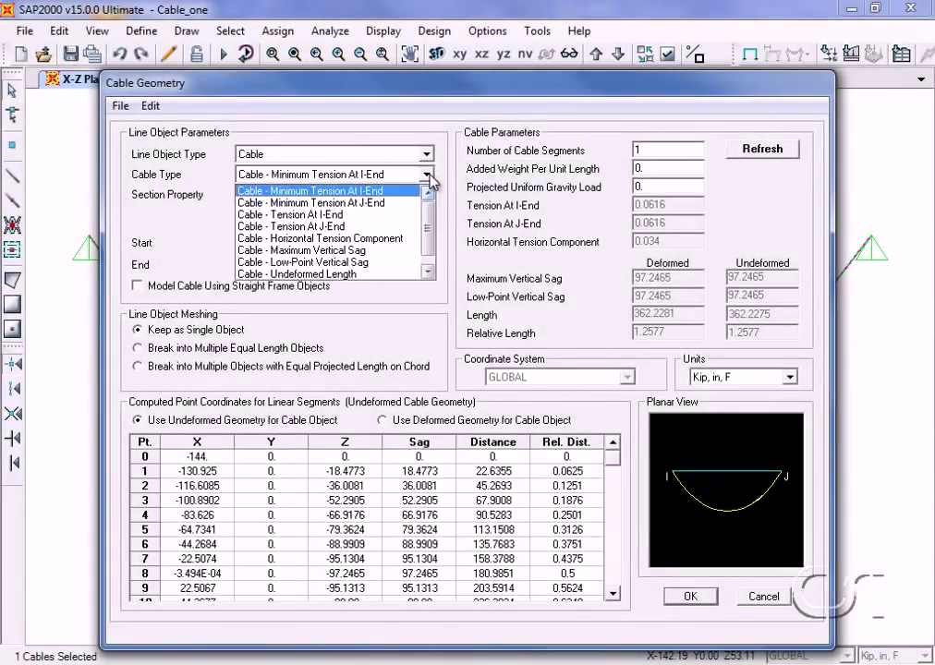
click(344, 203)
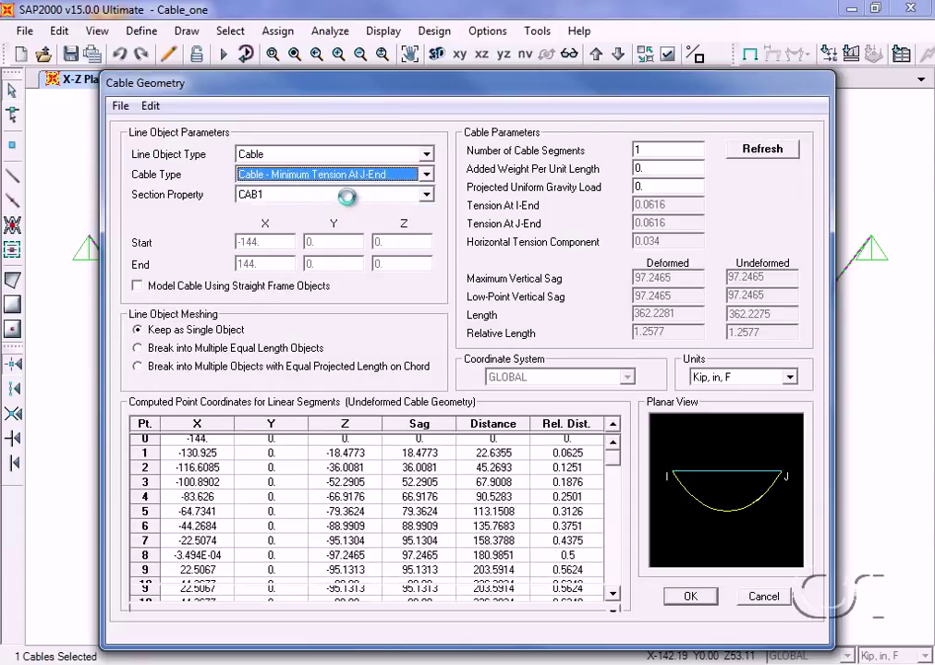
click(427, 174)
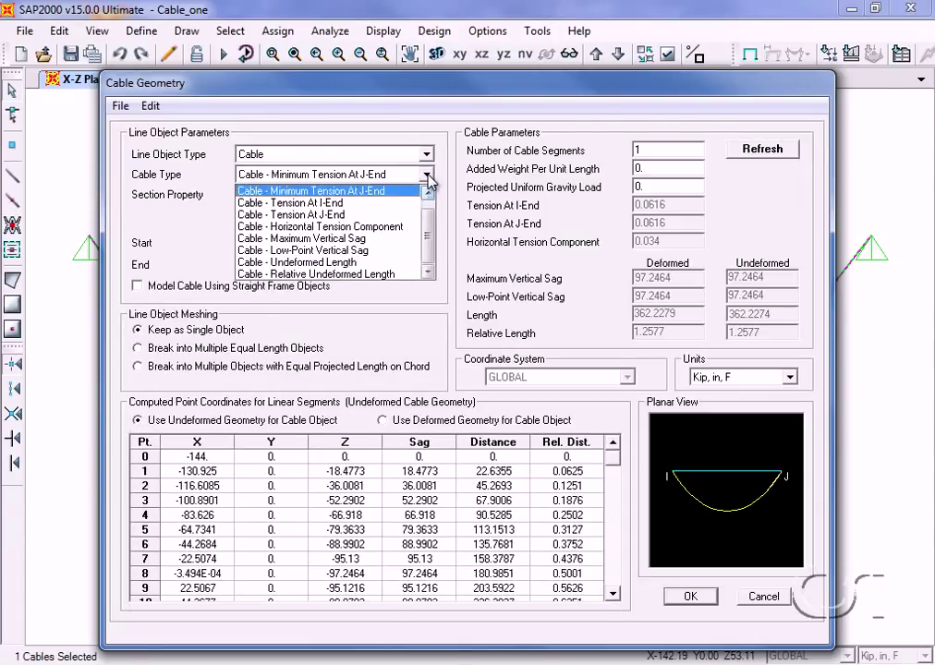
click(334, 204)
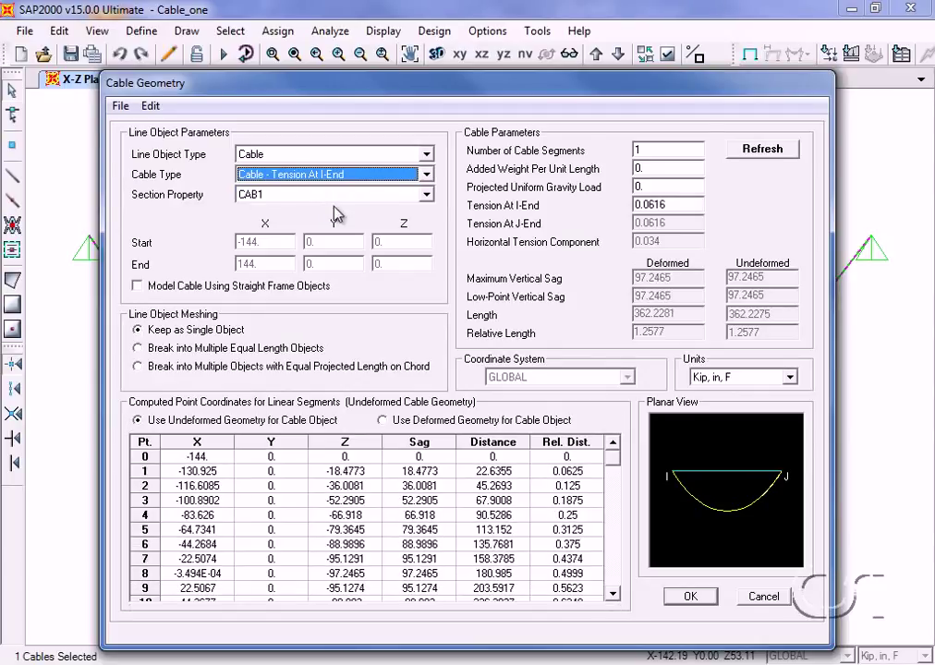
double_click(674, 203)
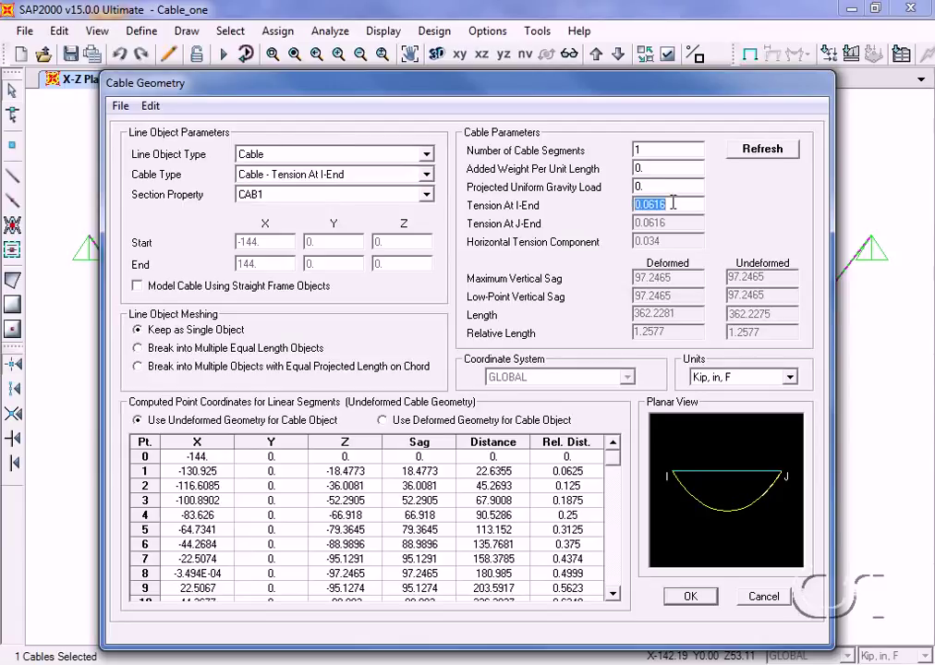
drag(681, 203, 642, 204)
key(BackSpace)
text(1)
click(763, 149)
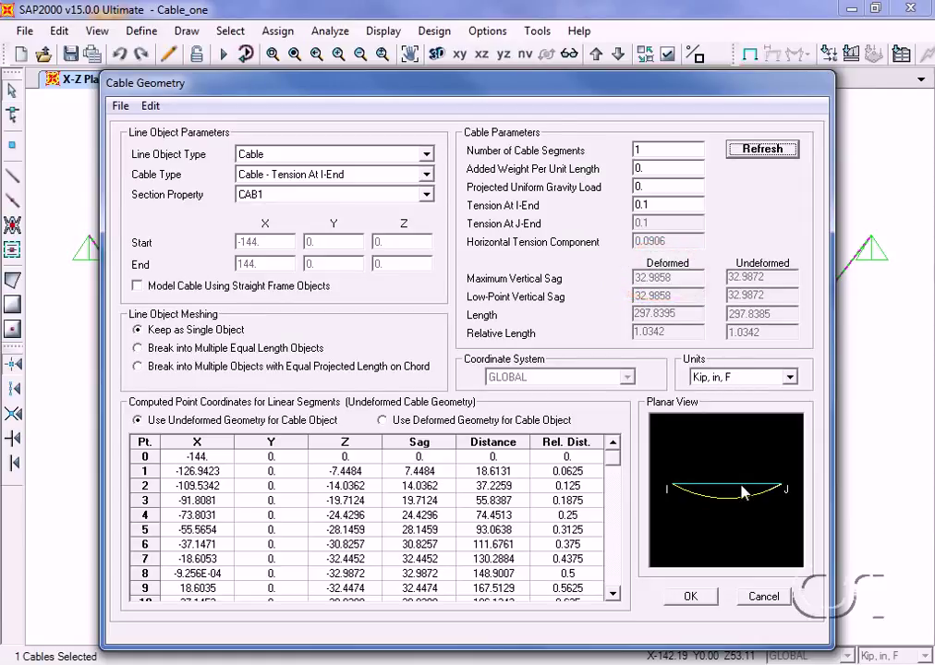
Try the Tension At J-End cable type, and recompute the cable as Horizontal Tension Component with a value of 0.05 kip
click(427, 176)
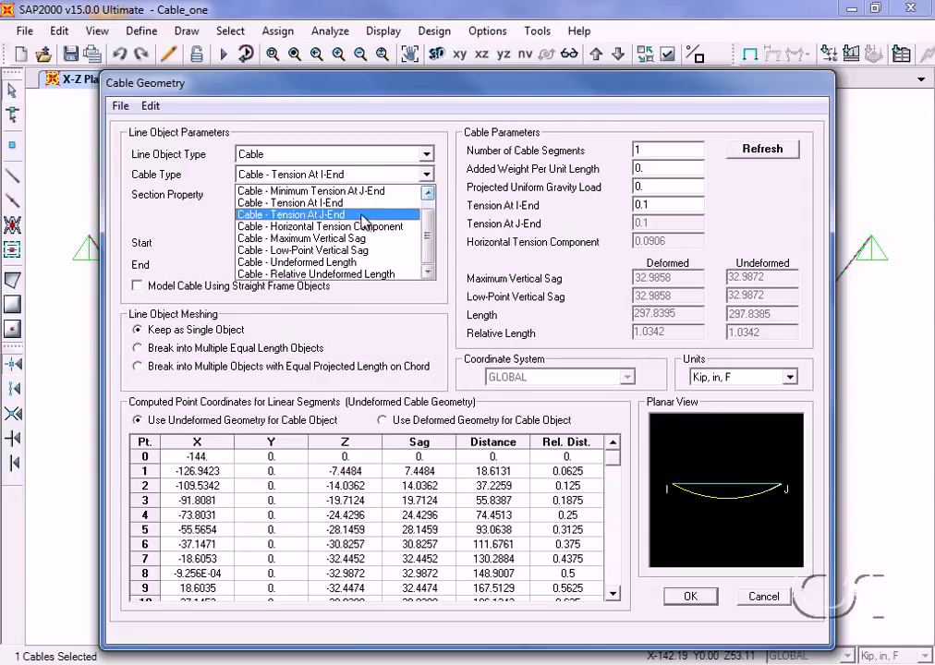
click(335, 217)
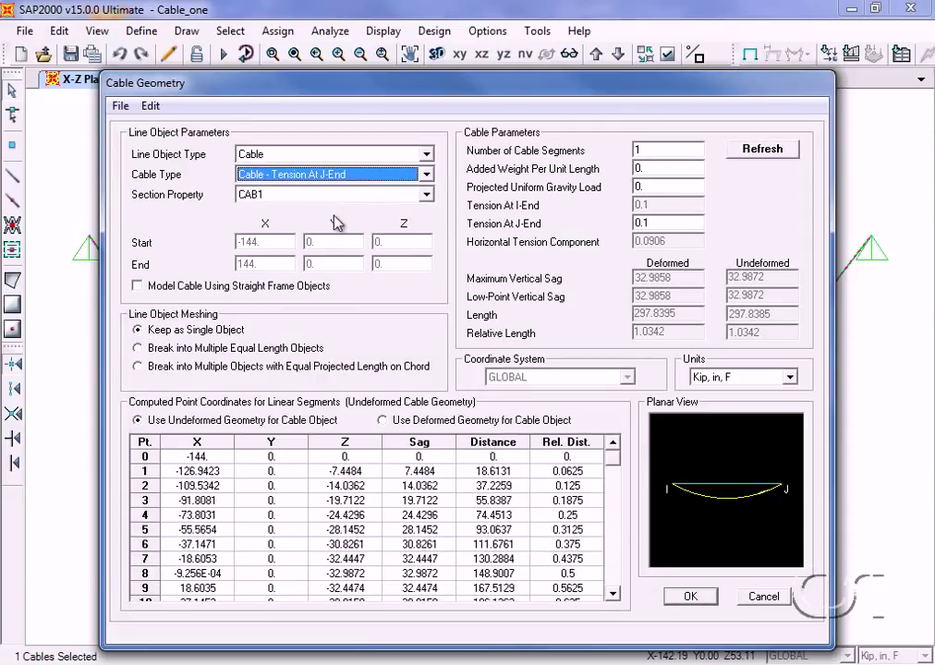
click(425, 175)
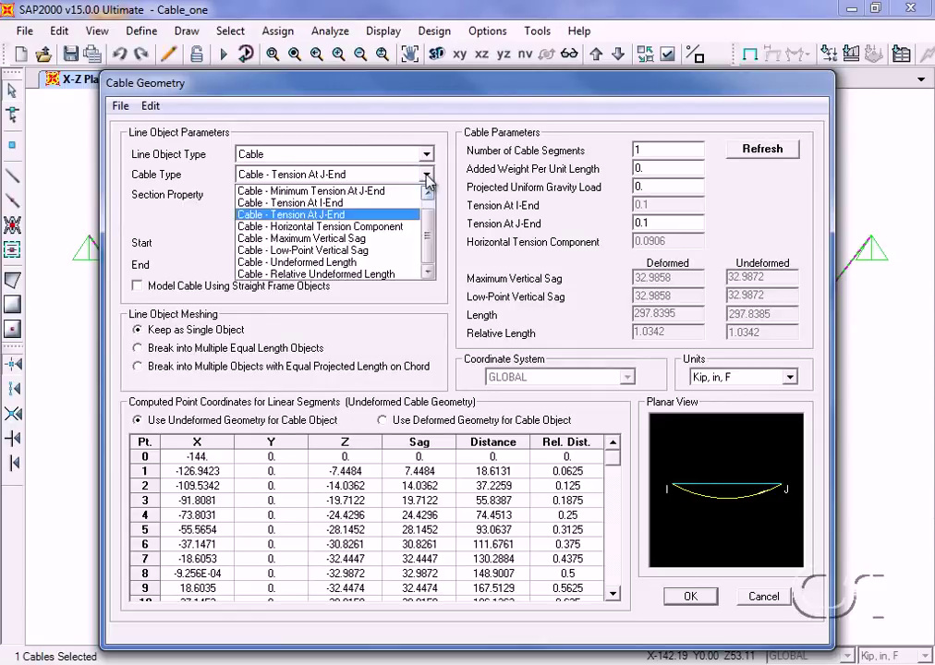
click(385, 227)
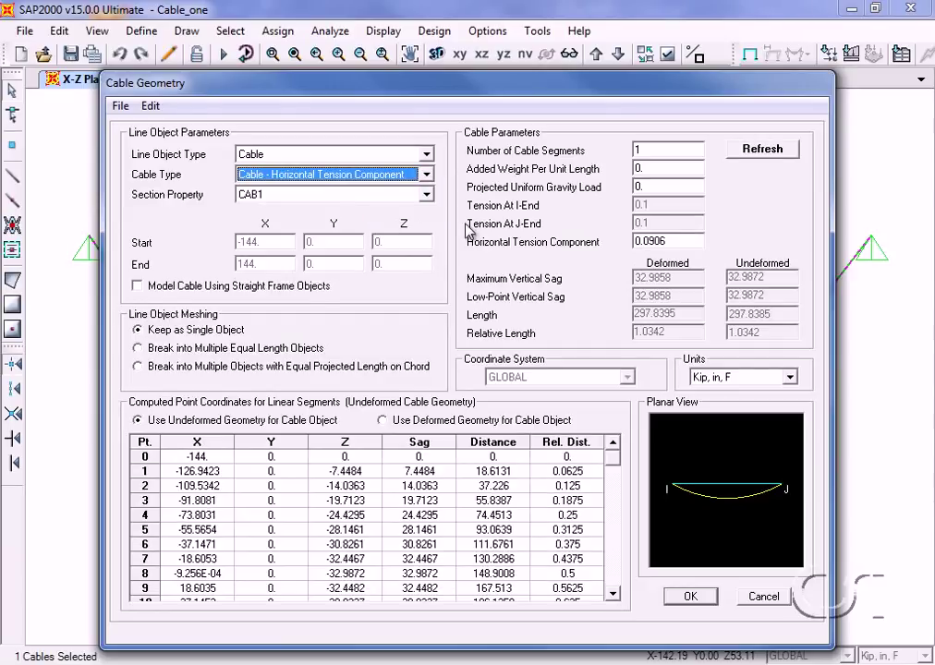
double_click(677, 242)
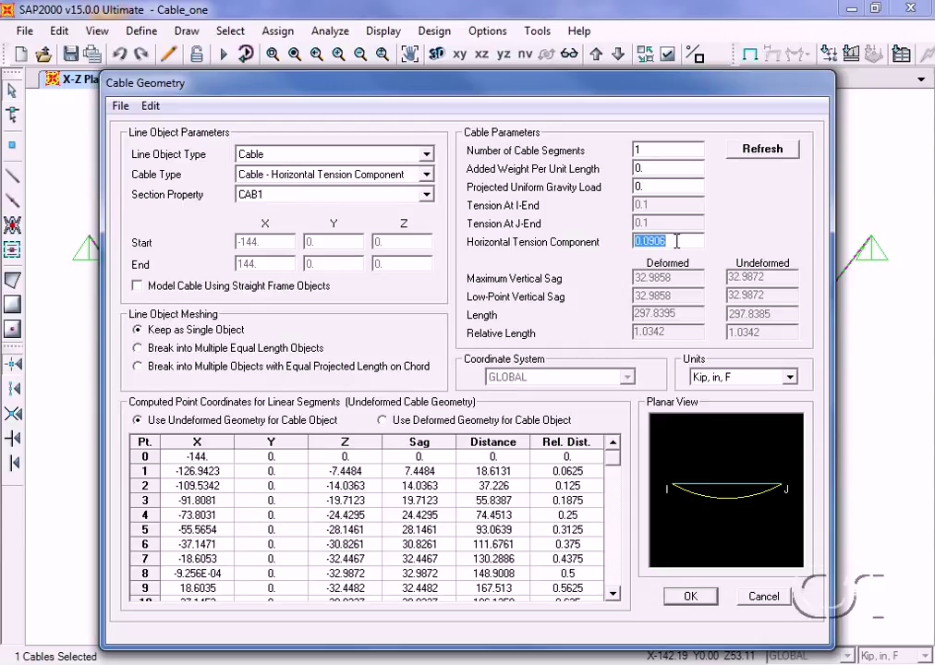
drag(677, 242, 647, 243)
text(5)
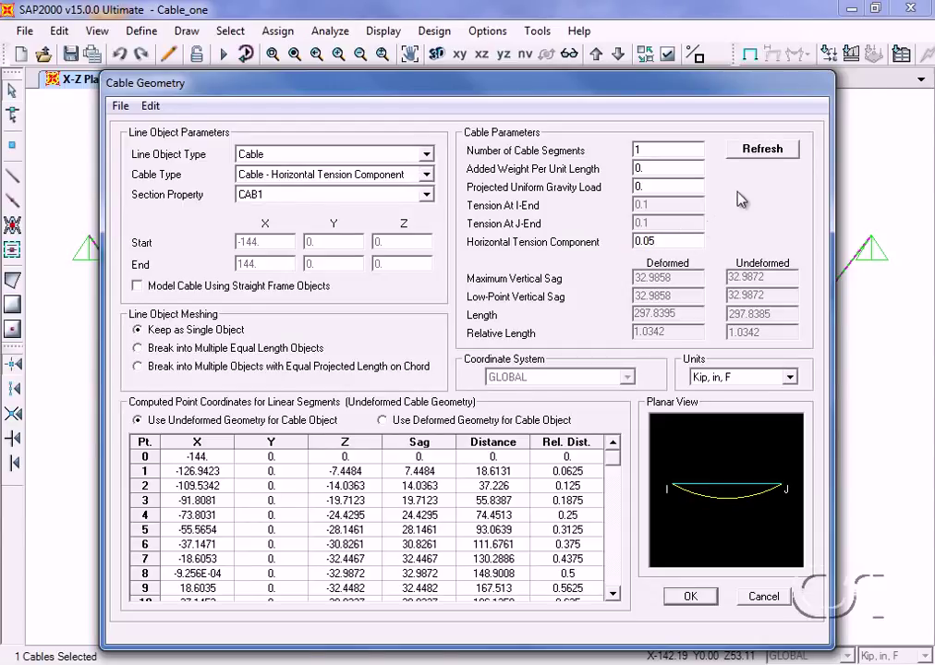
click(762, 150)
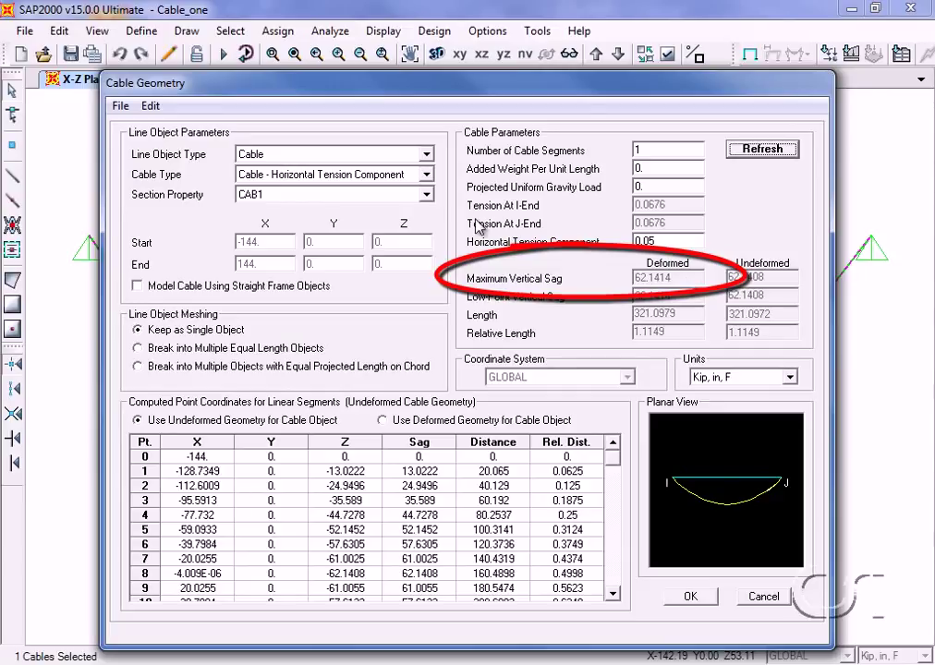
Change the cable type to Maximum Vertical Sag, set the deformed maximum sag to 12 in, and recompute the cable
click(426, 175)
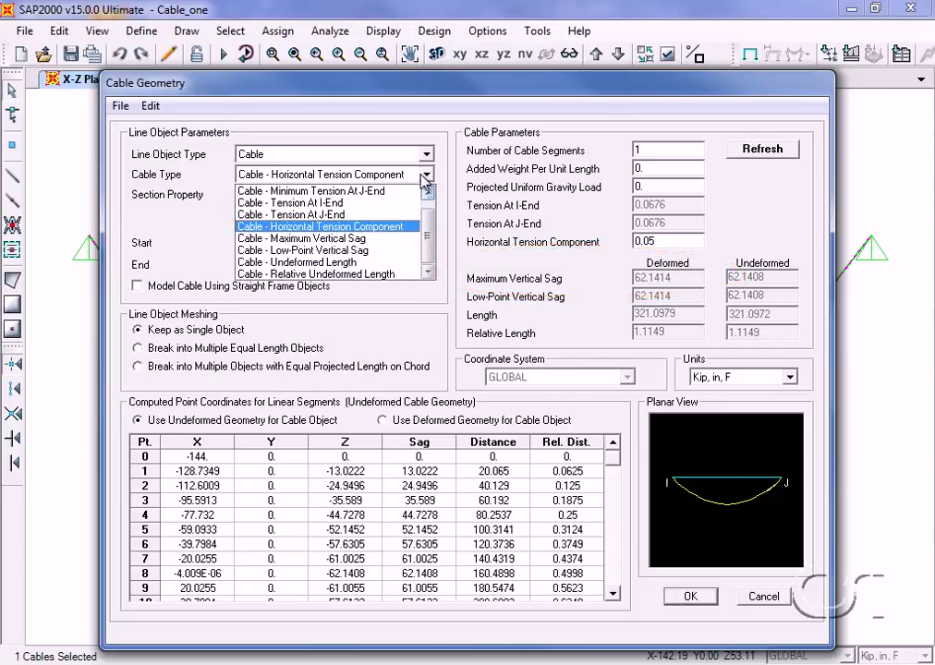
click(378, 243)
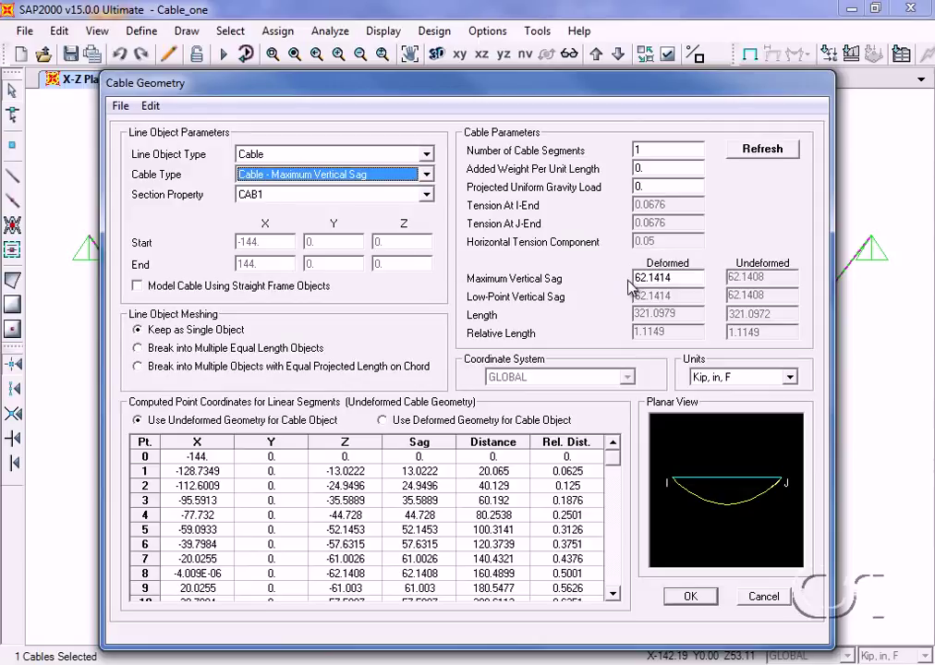
double_click(680, 278)
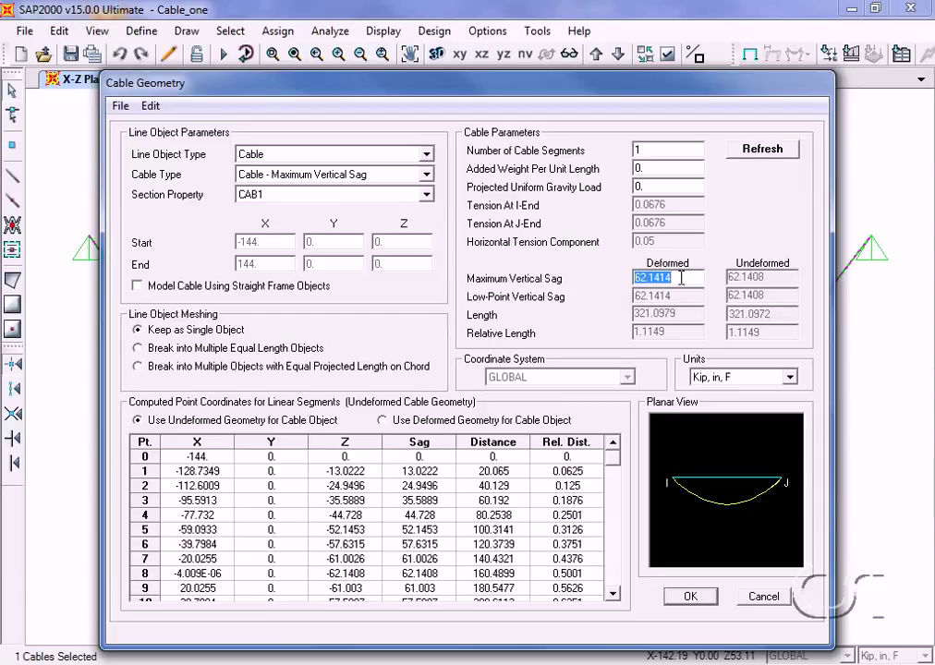
text(12)
click(783, 151)
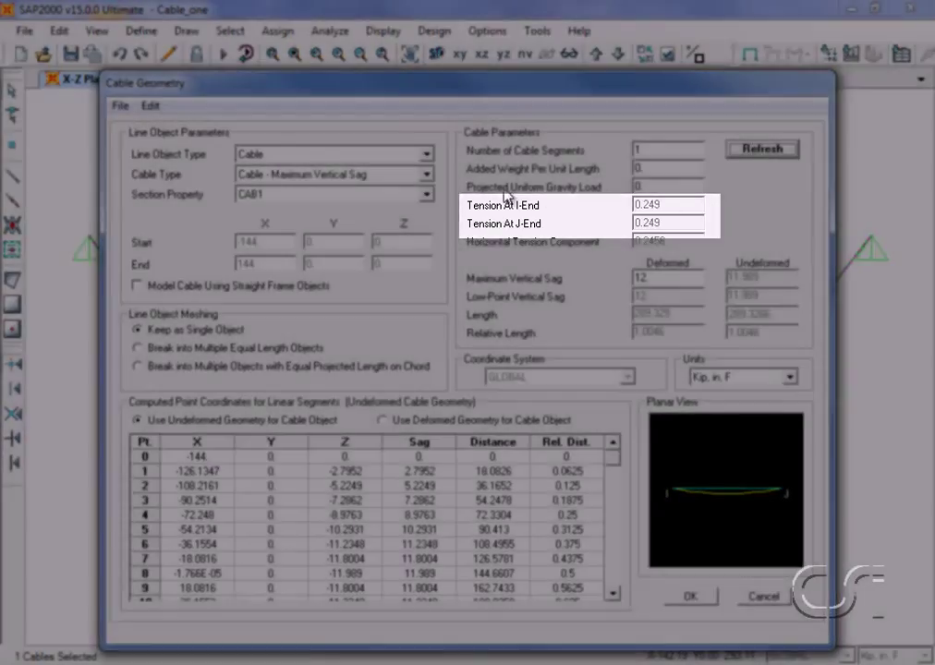
Change the sloped cable's type to Low-Point Vertical Sag, set the deformed low-point sag to 12 in, recompute and accept the geometry
click(427, 175)
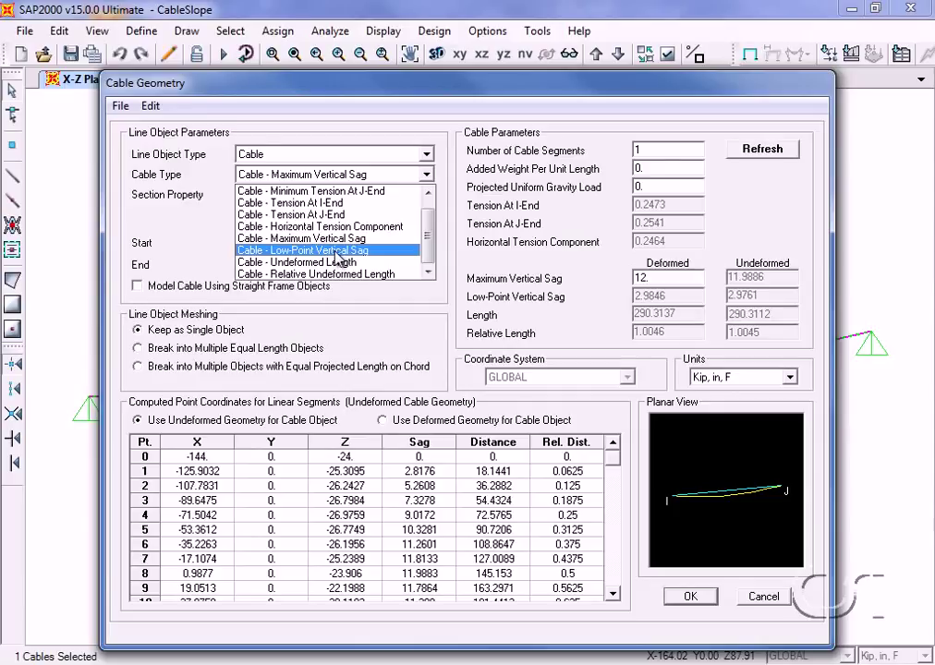
click(337, 250)
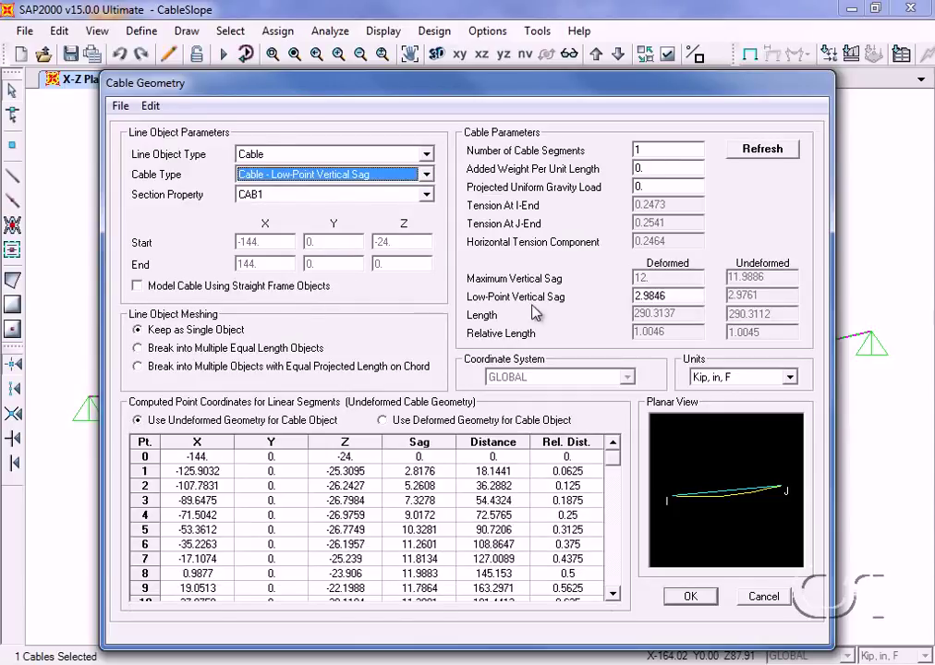
double_click(675, 296)
text(12)
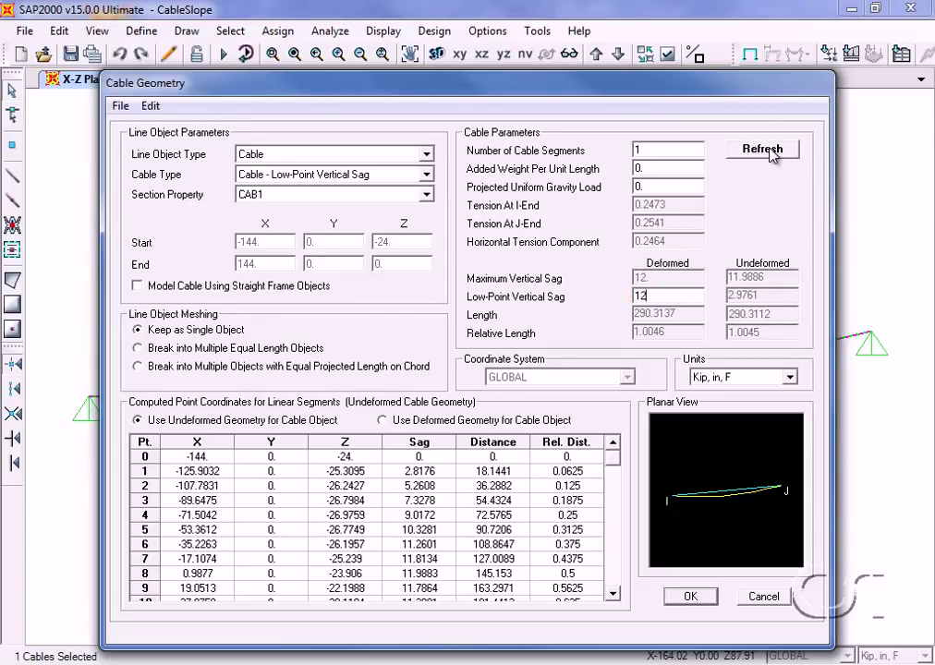
click(765, 149)
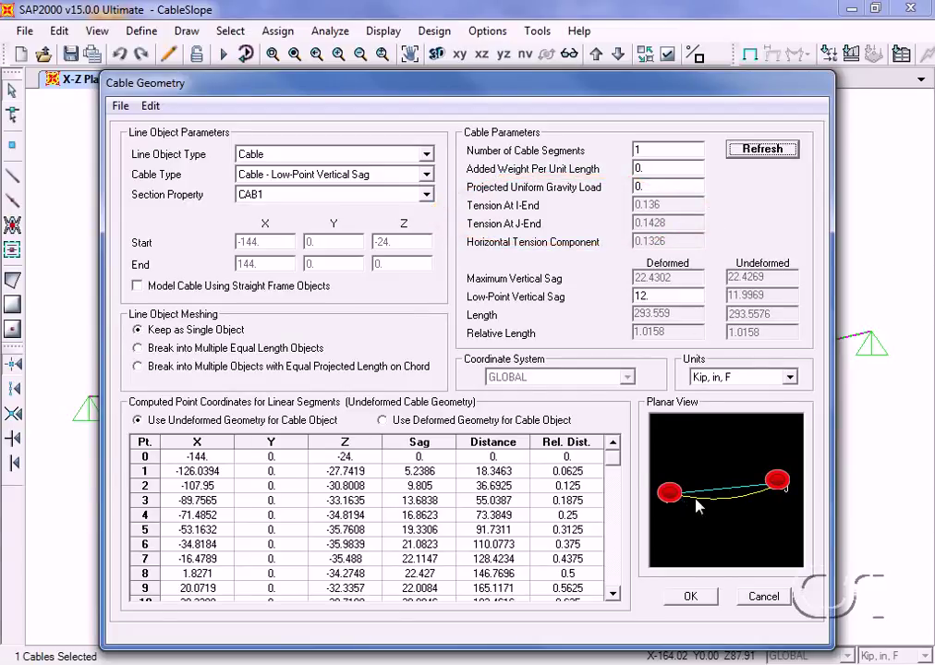
click(693, 596)
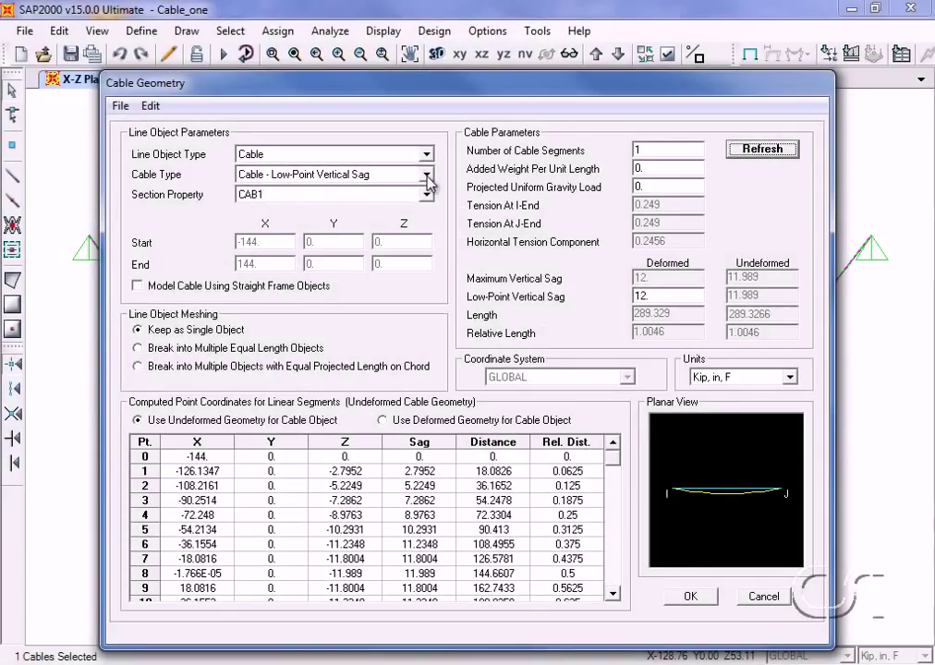
Change the level cable's type to Undeformed Length, set the undeformed length to 288 in, and recompute the cable
click(427, 176)
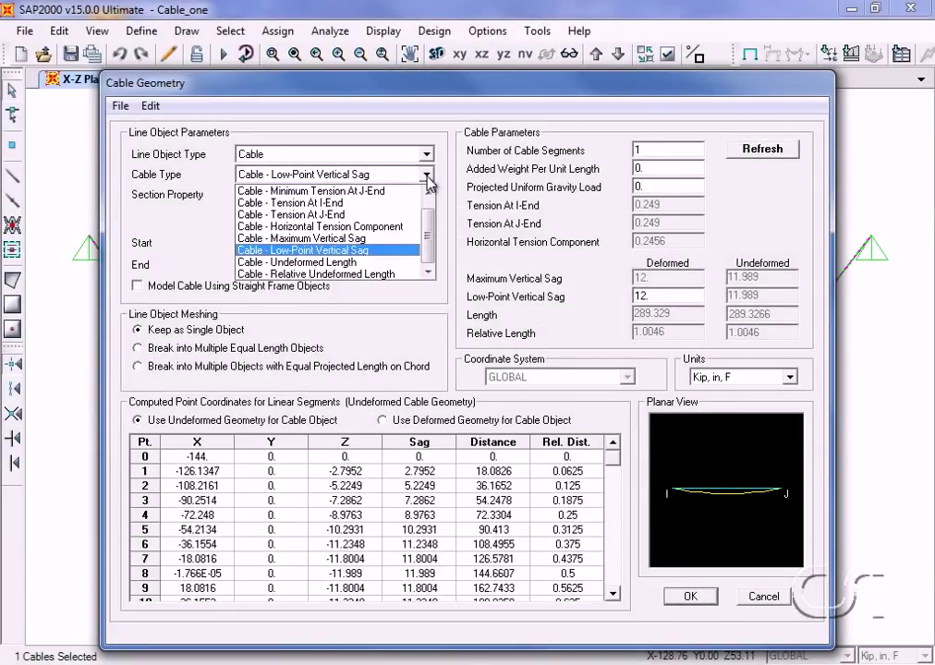
click(354, 268)
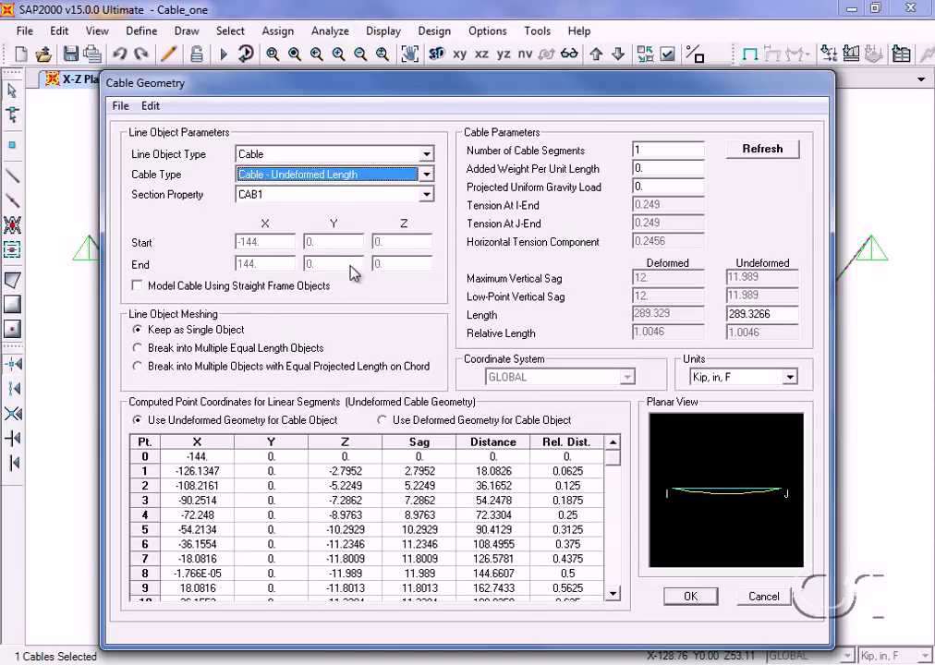
double_click(788, 315)
text(288)
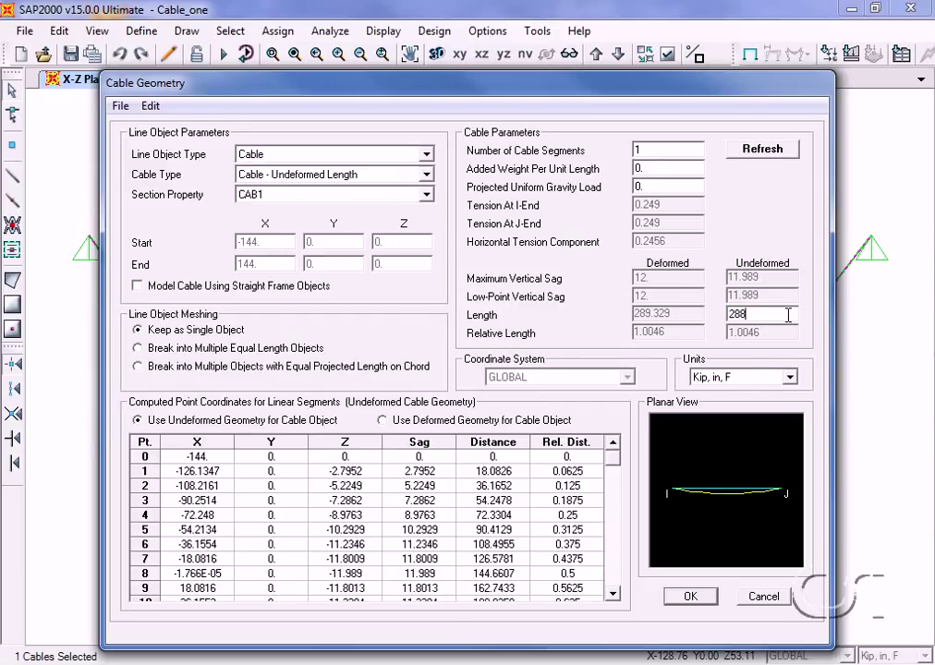
click(763, 149)
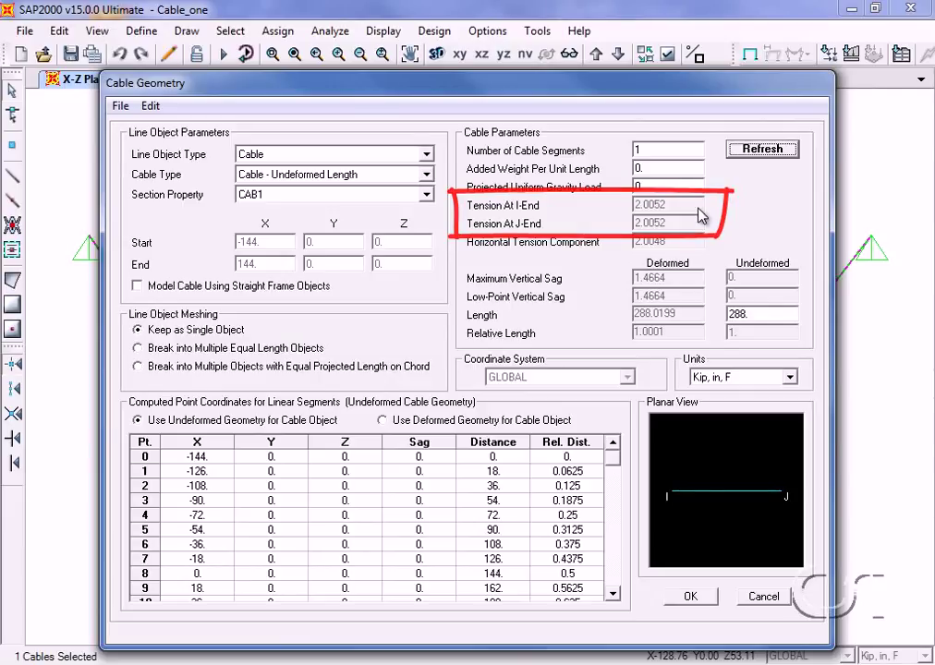
Change the cable type to Relative Undeformed Length, set the undeformed relative length to 1.001, and recompute the cable
click(426, 175)
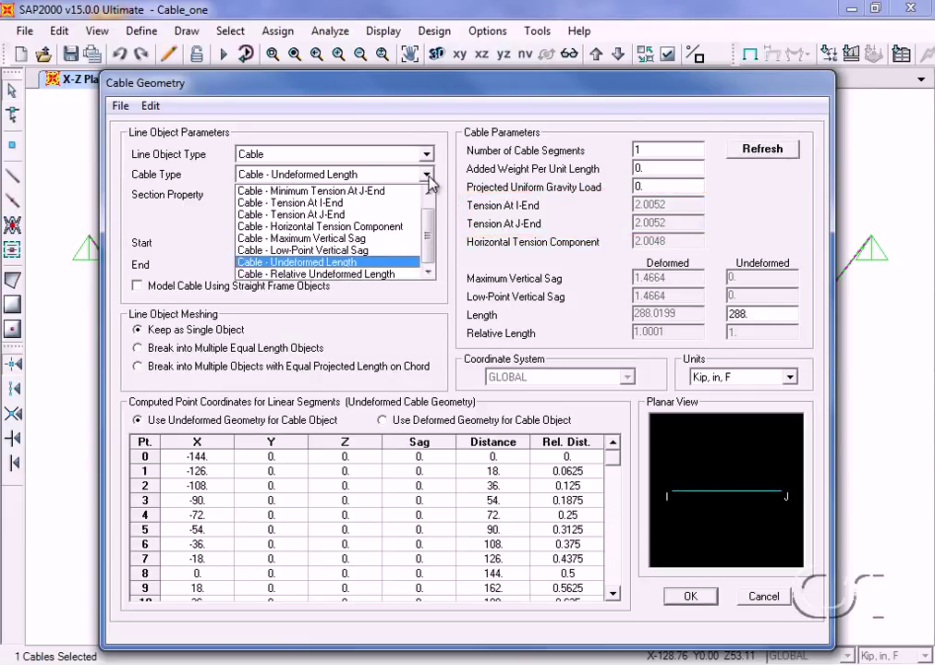
click(358, 276)
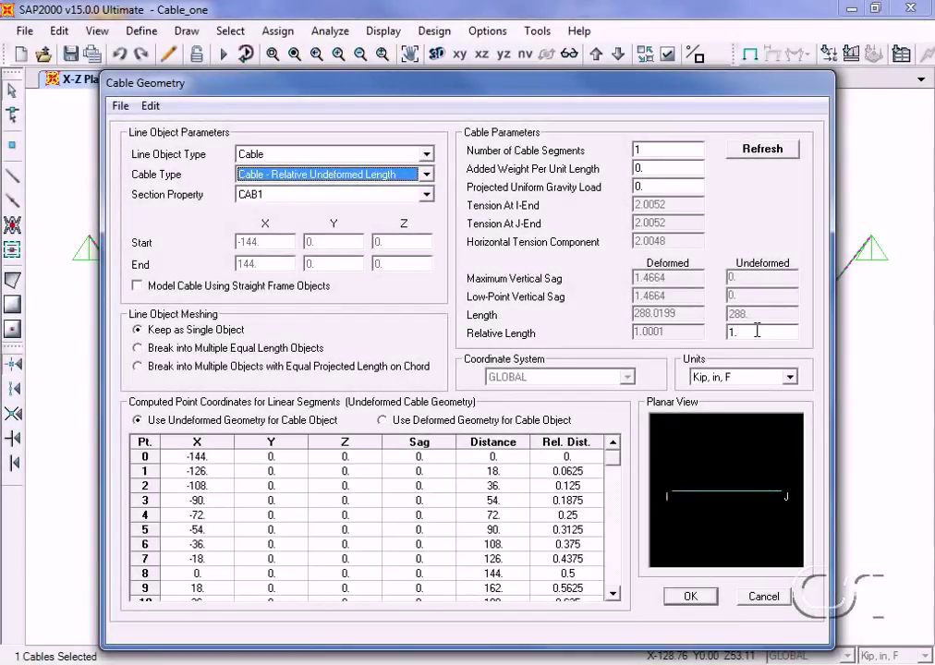
double_click(757, 330)
click(756, 331)
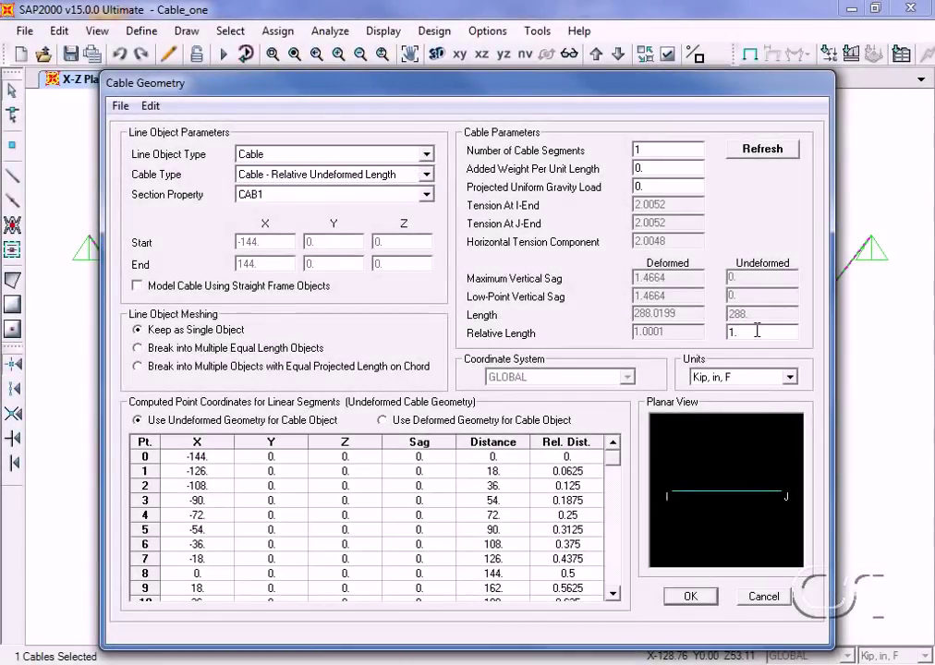
text(001)
click(759, 150)
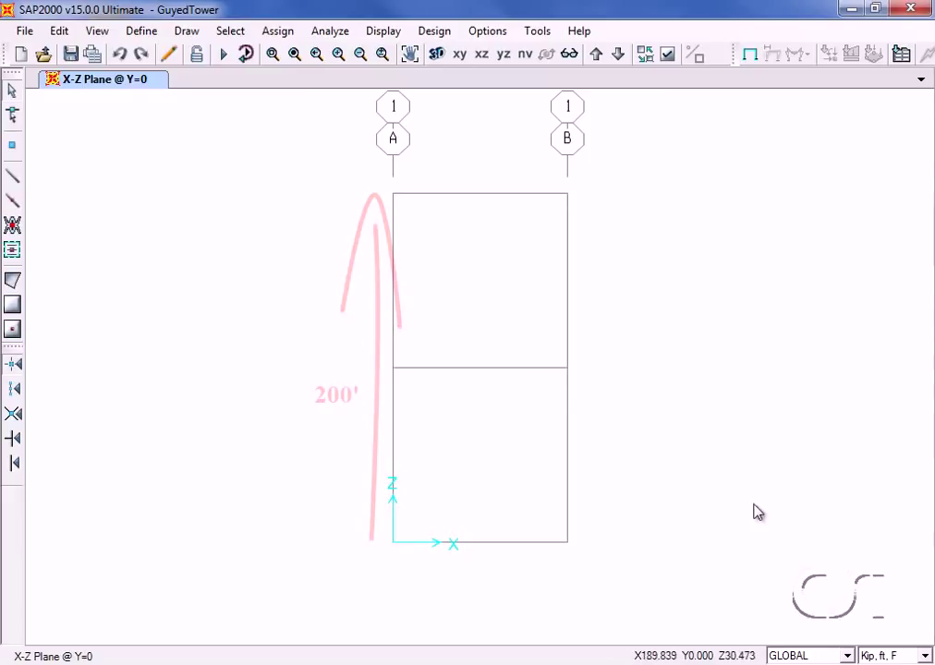
Set the GuyedTower model's units to Kip, in, F and start a new steel pipe frame section
click(910, 656)
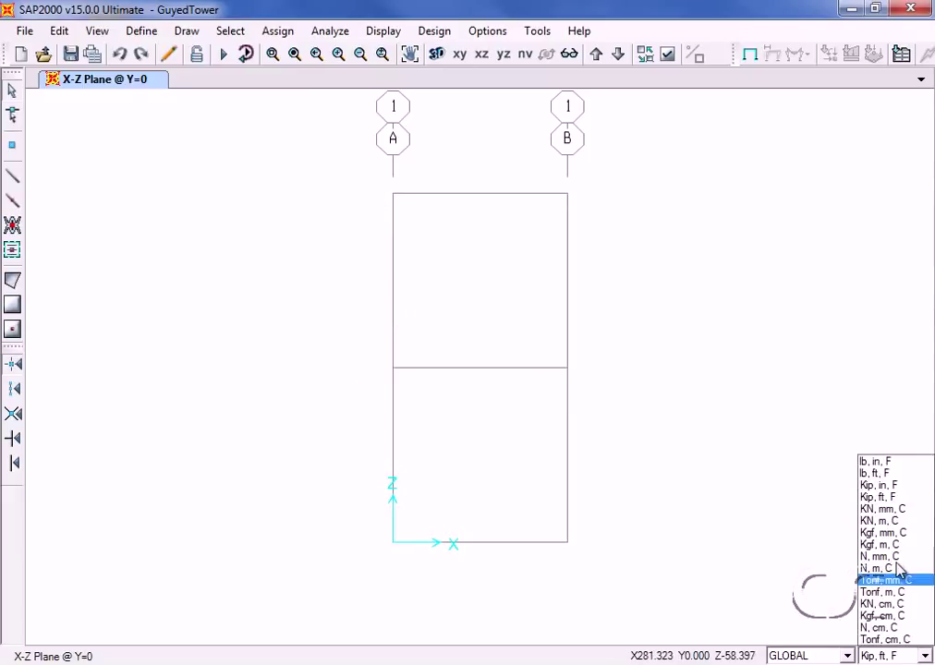
click(880, 485)
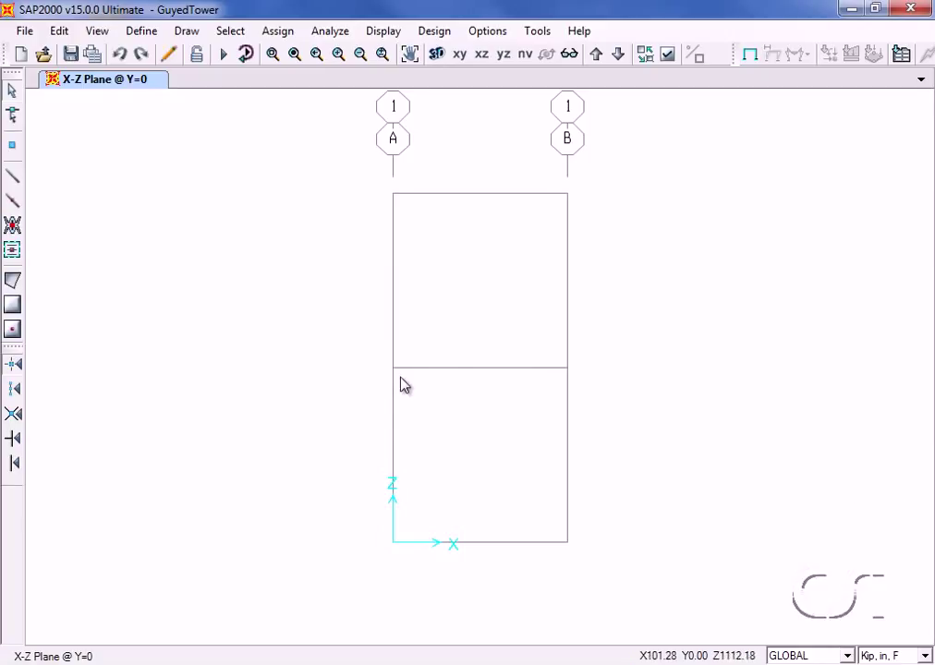
click(143, 32)
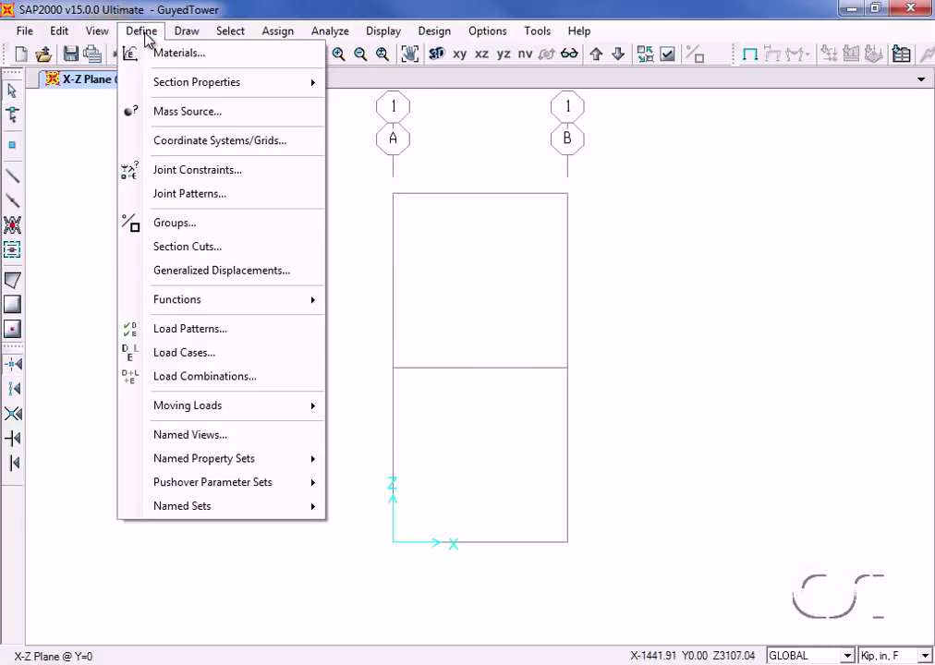
mouse_move(199, 82)
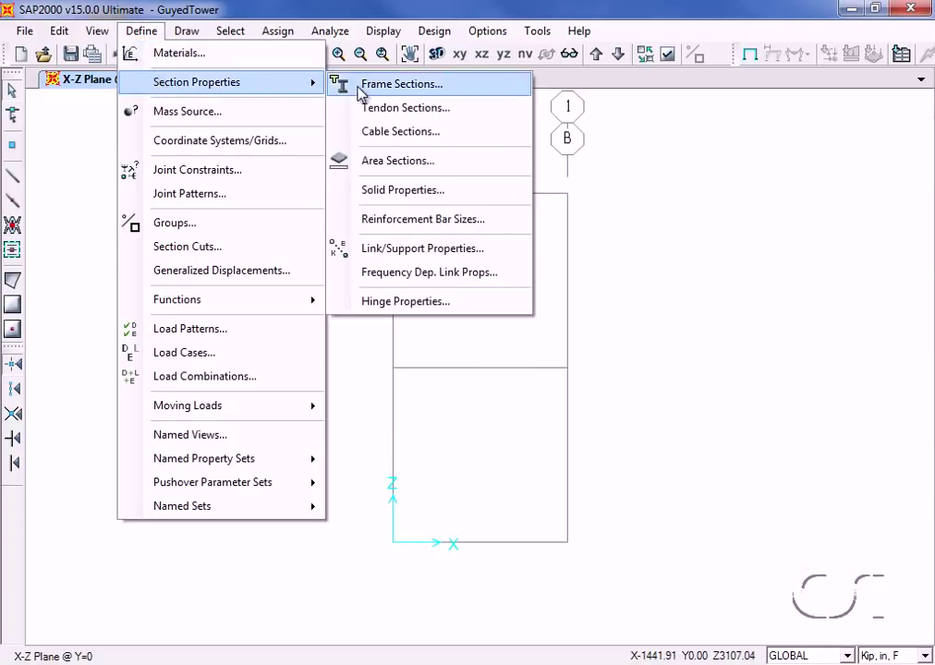
click(401, 86)
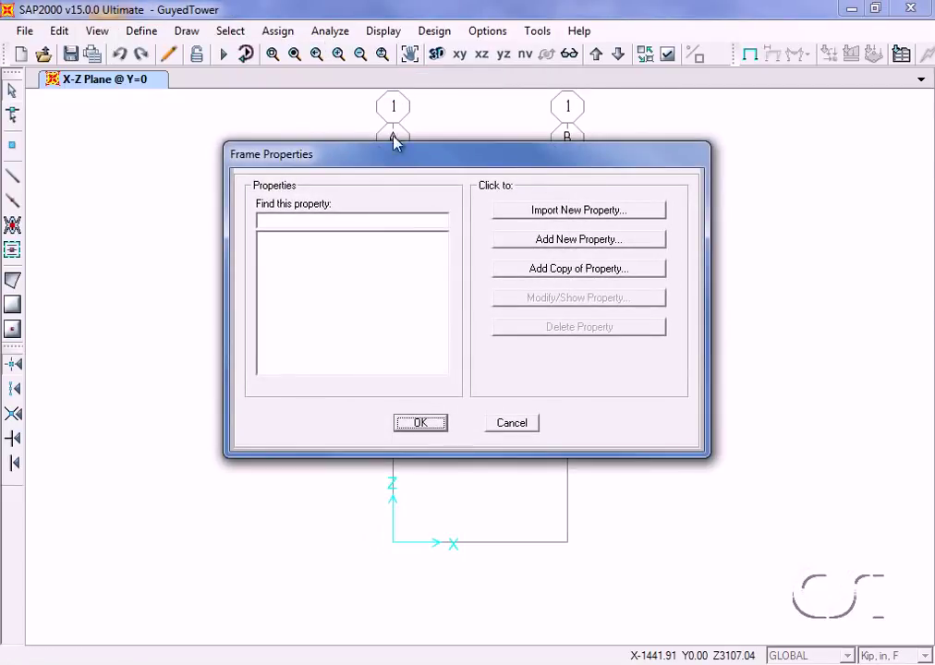
click(561, 246)
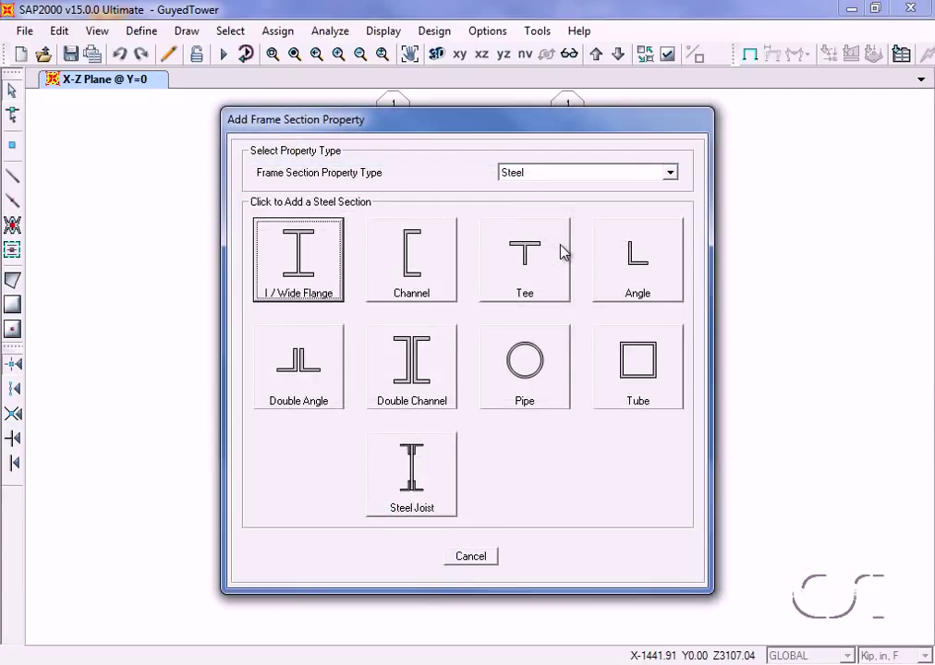
click(523, 354)
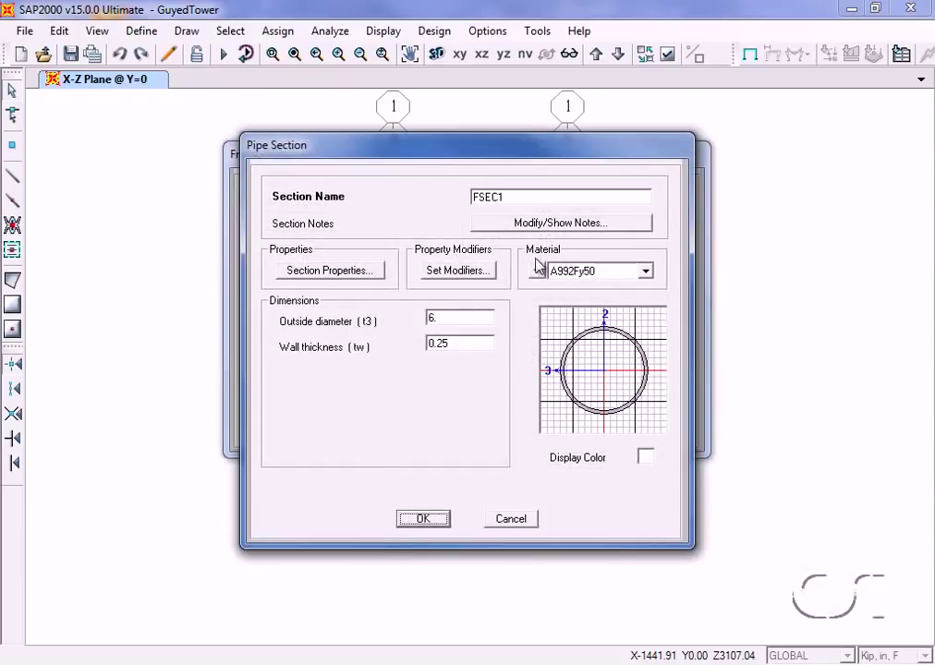
Name the pipe section MAST, set its outside diameter to 18 in and wall thickness to 0.5 in, and accept it
double_click(524, 200)
text(MAST)
double_click(446, 320)
text(18)
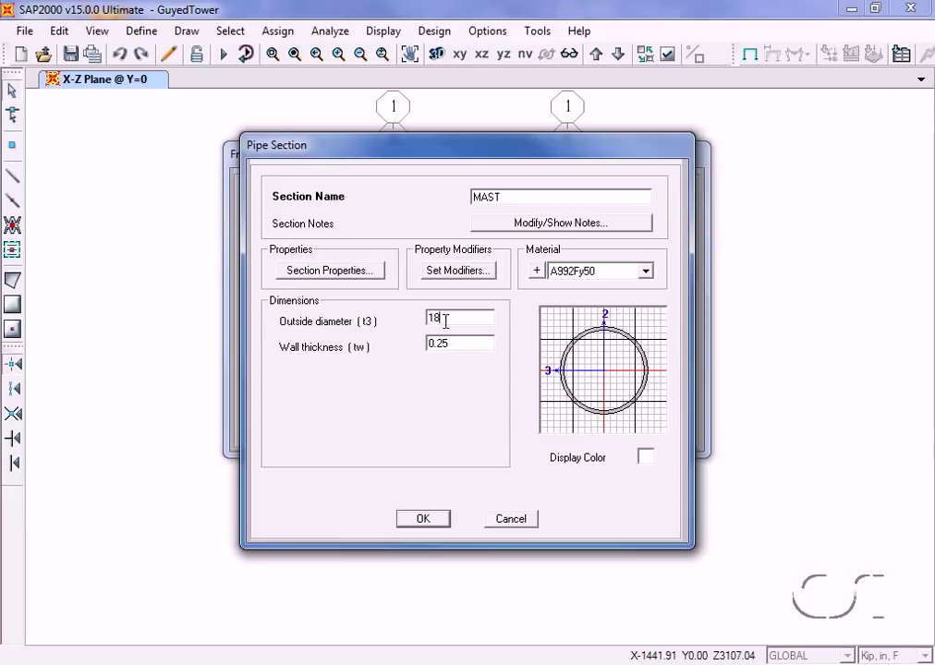
double_click(452, 346)
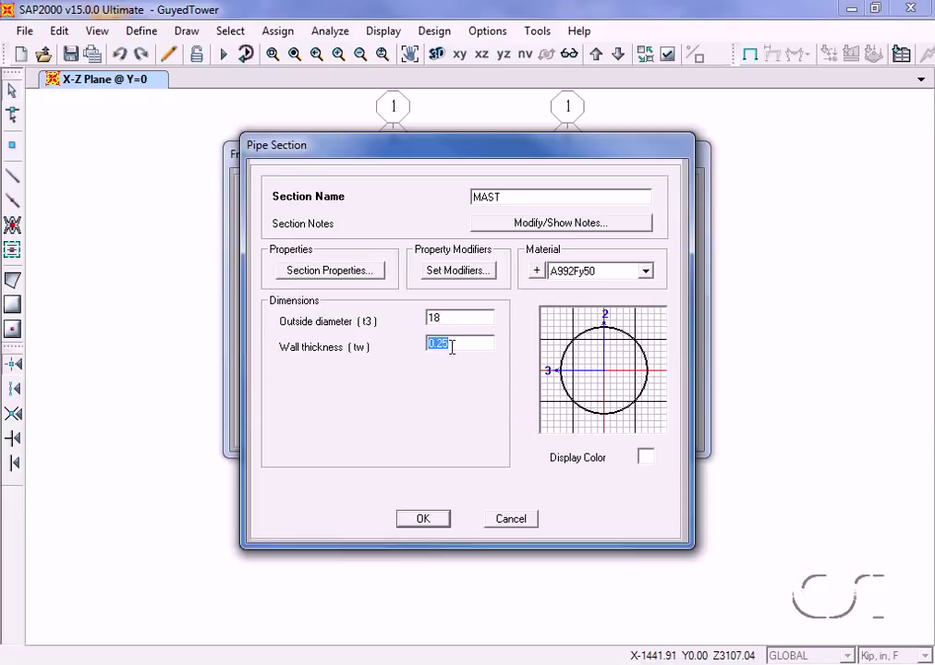
text(0.5)
click(423, 520)
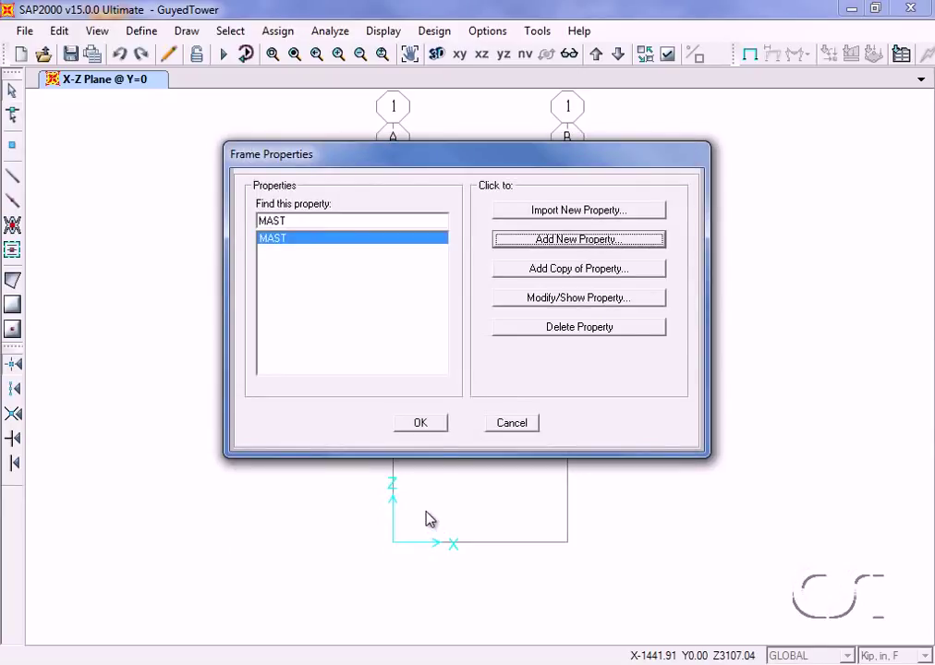
click(421, 423)
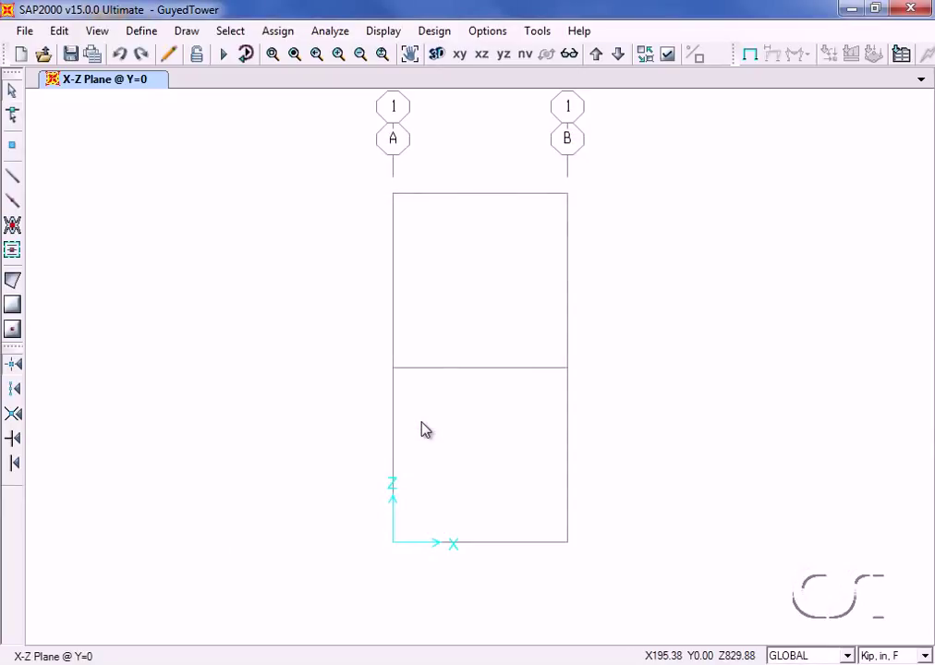
Add a cable section named CABLE with a cable area of 0.34 square inches
click(148, 33)
mouse_move(156, 85)
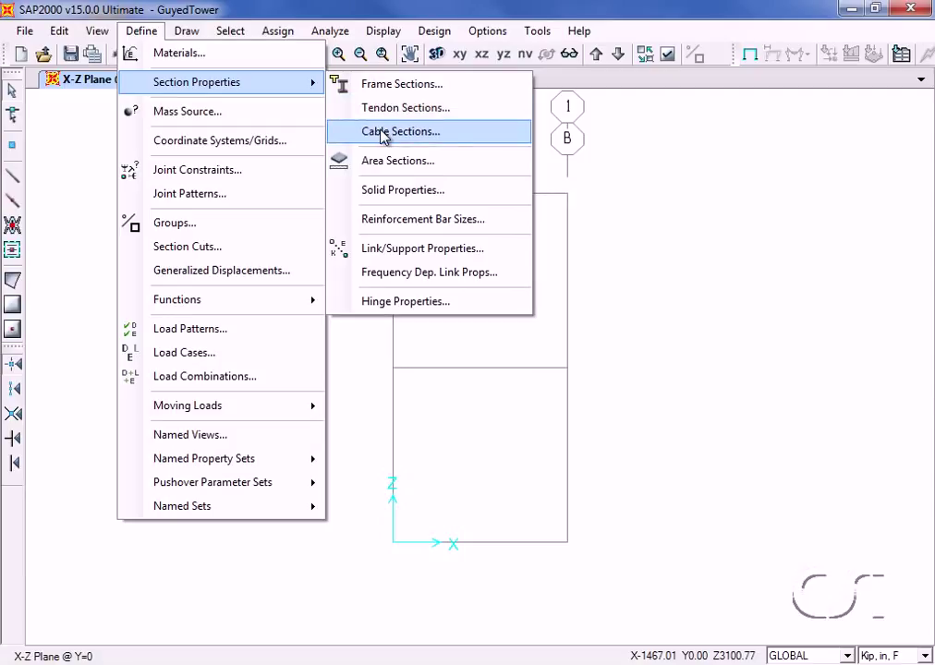
click(420, 134)
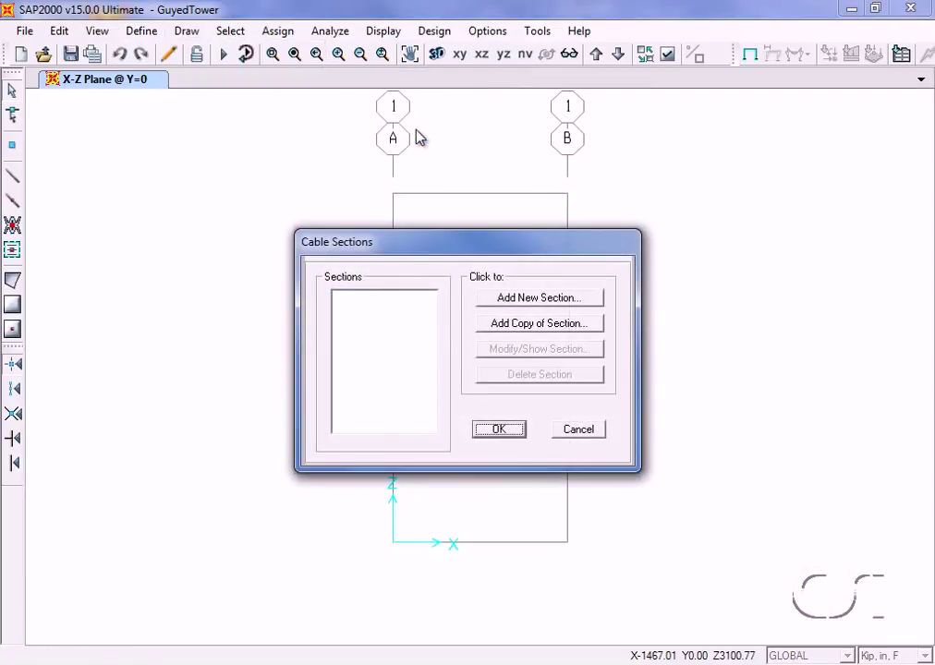
click(520, 301)
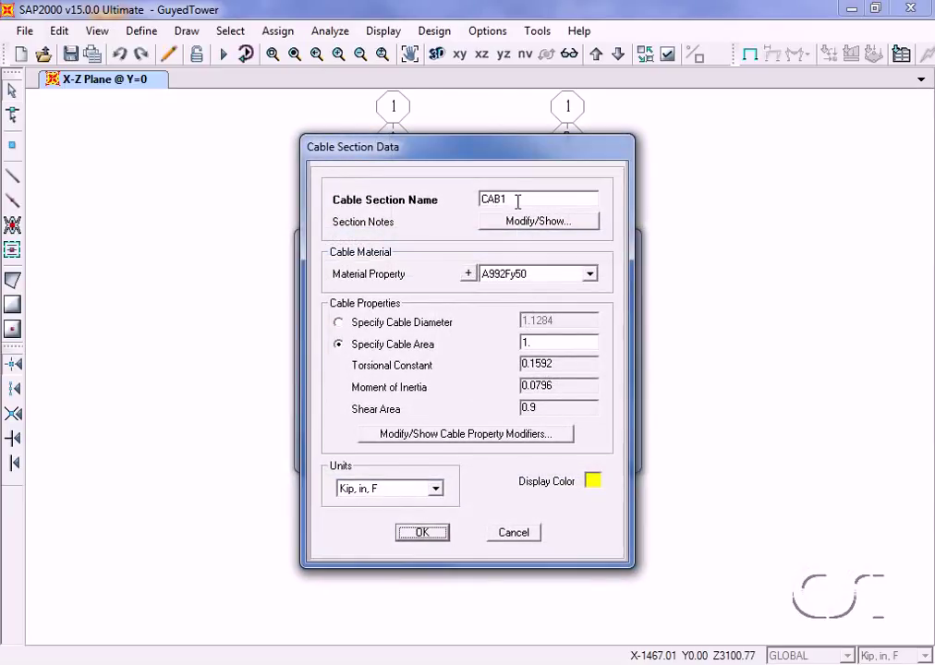
double_click(516, 198)
text(CABLE)
double_click(554, 343)
text(0.34)
click(422, 533)
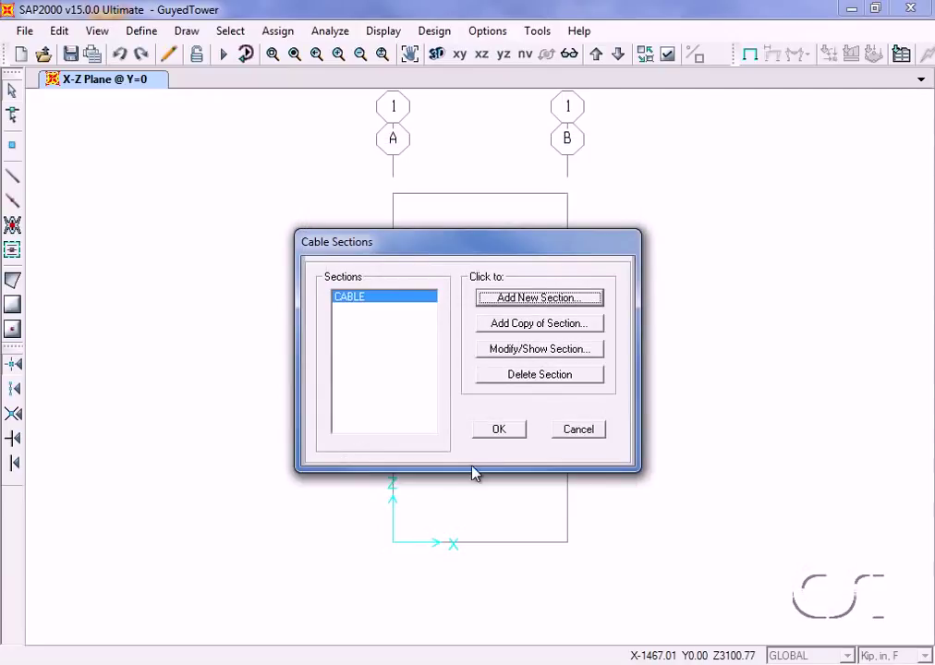
click(498, 429)
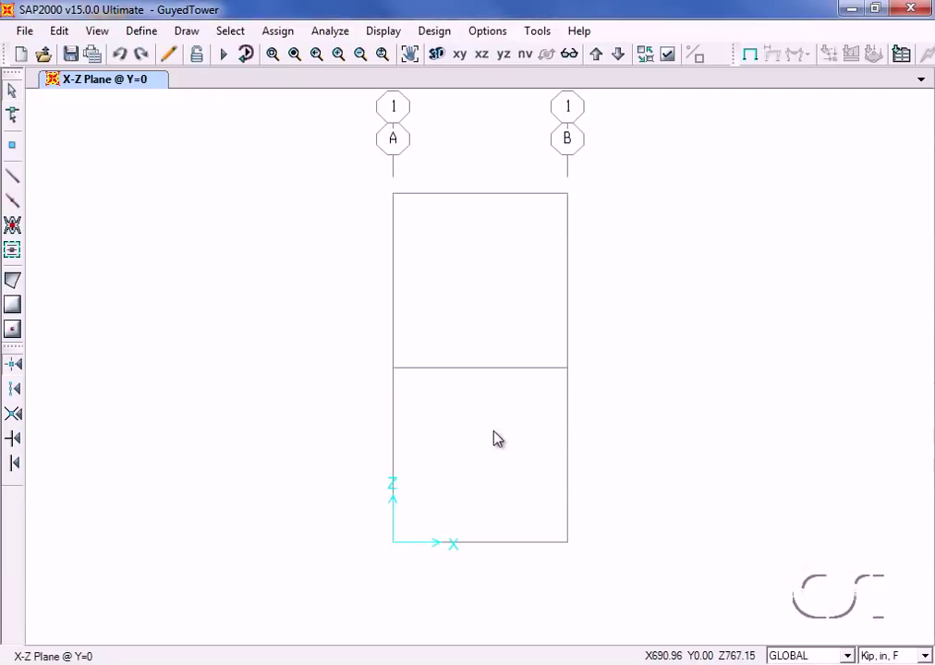
Draw a straight MAST frame object along grid line A from the base to the top grid point at Z = 2400 in
click(14, 182)
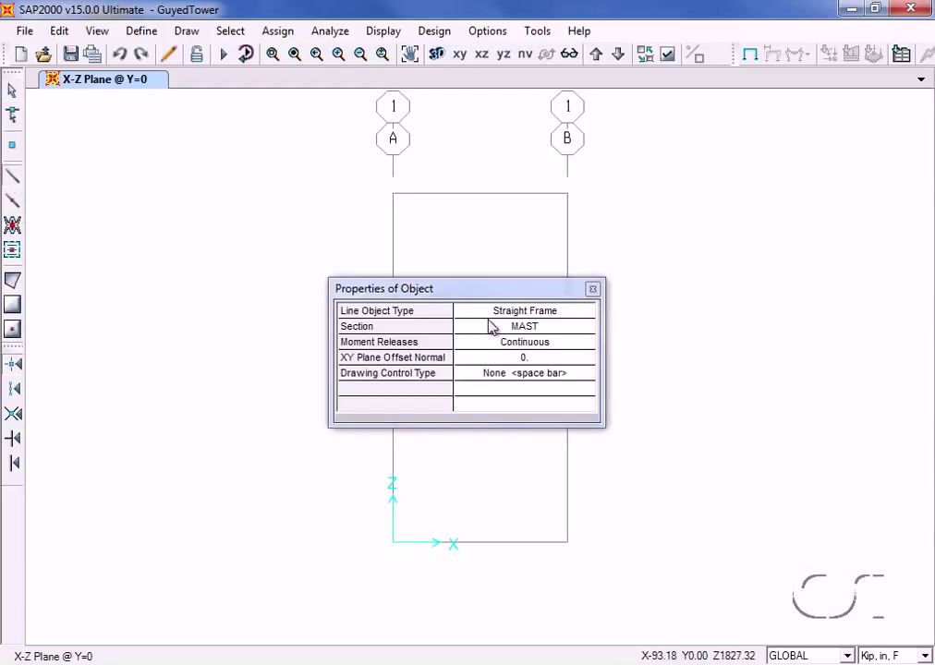
drag(514, 292, 726, 227)
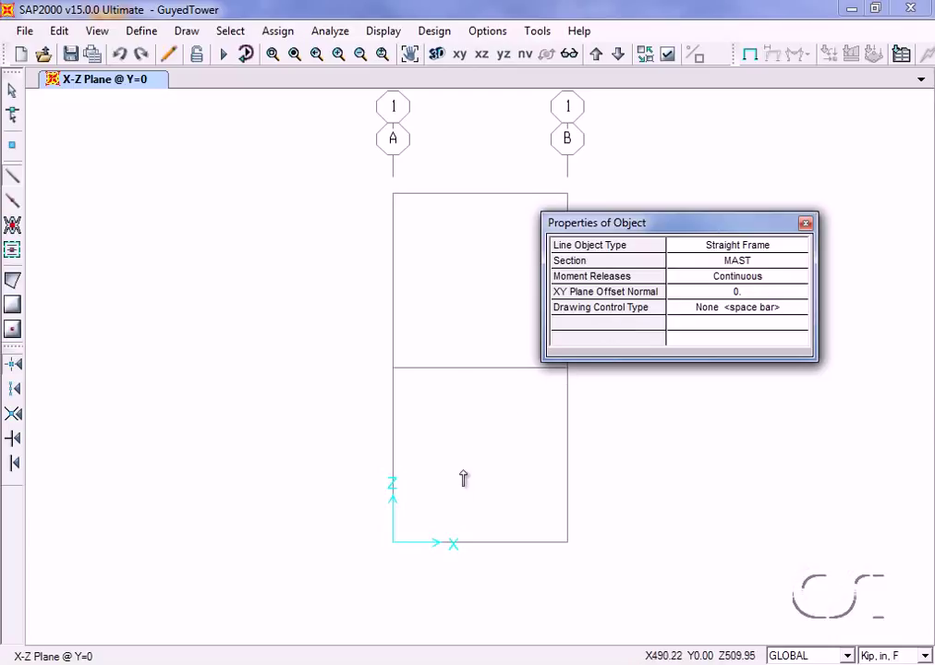
click(393, 544)
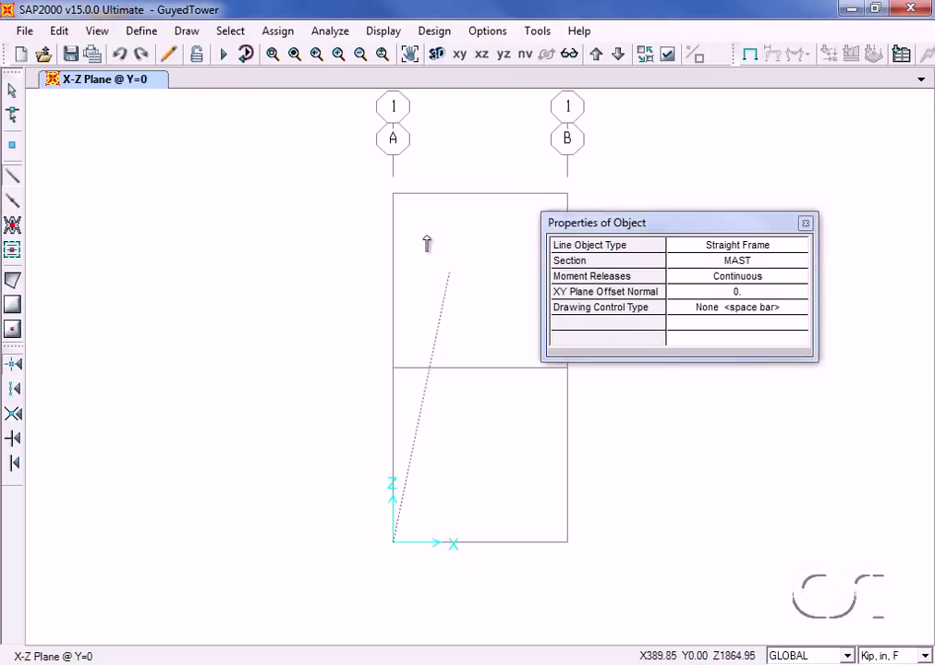
click(393, 195)
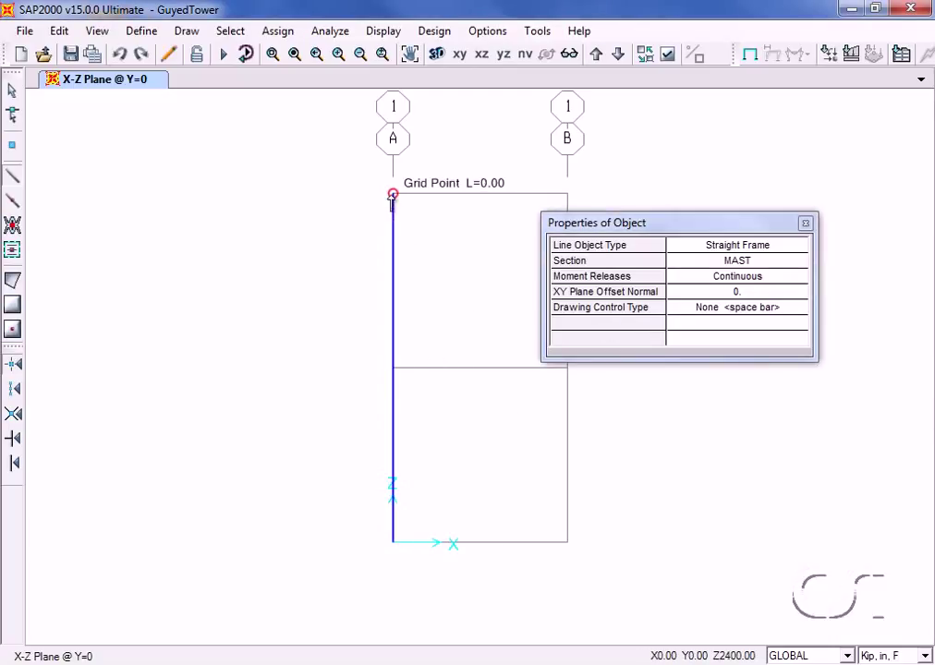
right_click(430, 158)
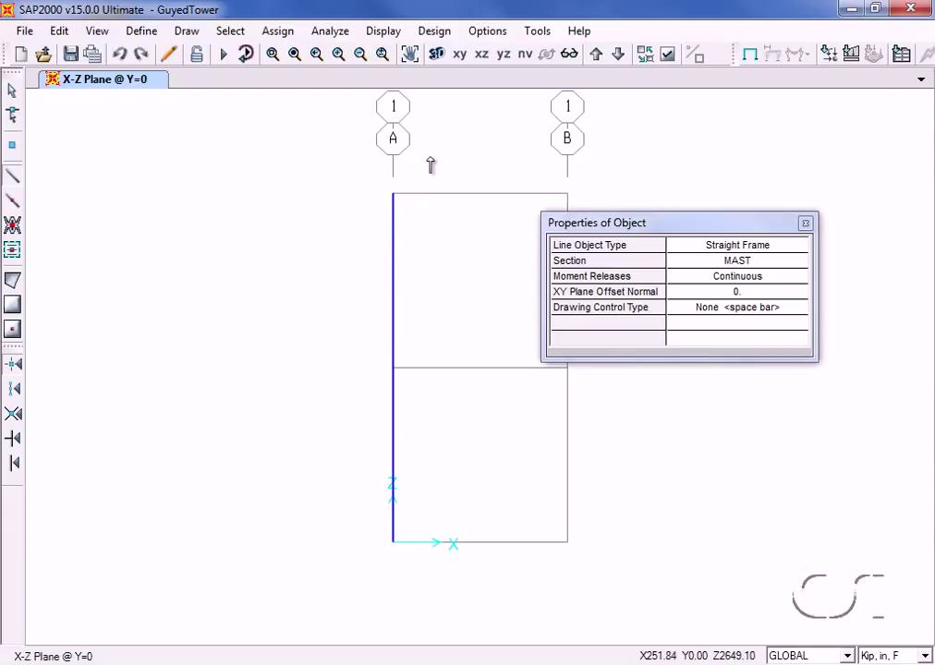
click(14, 91)
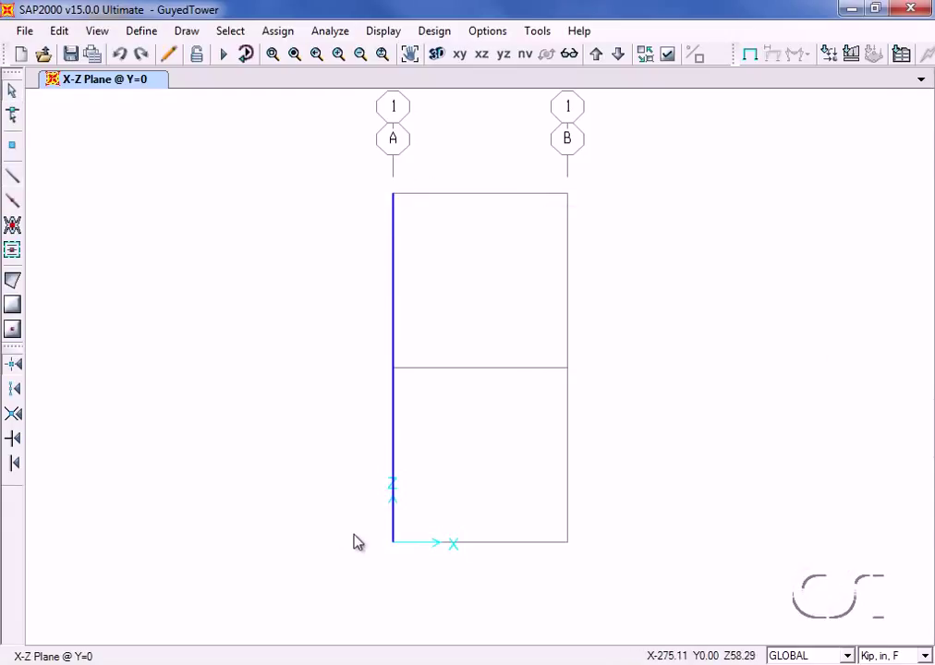
Assign a pinned restraint to the joint at the base of the mast
click(393, 543)
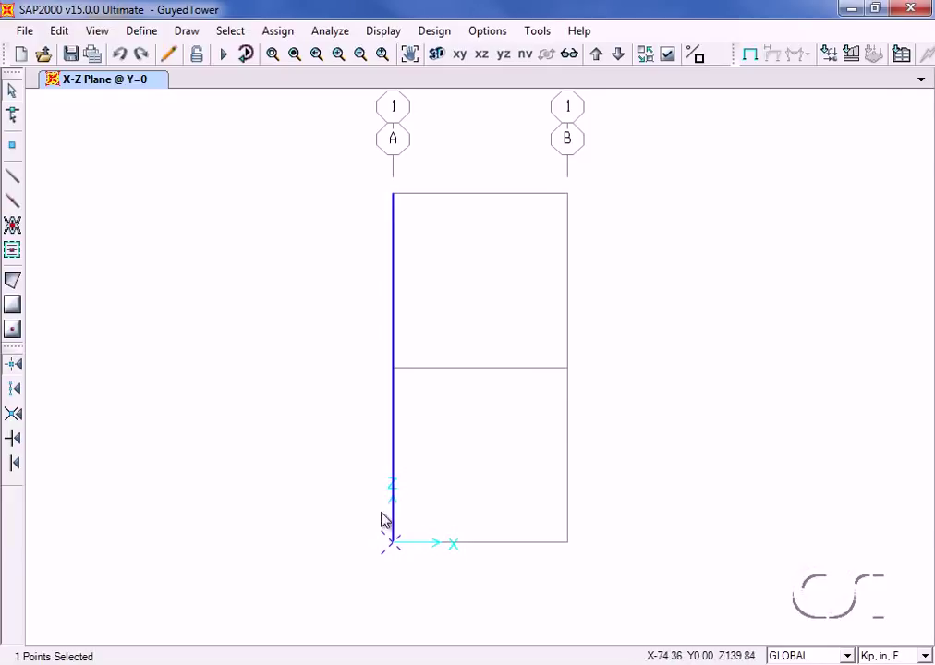
click(279, 32)
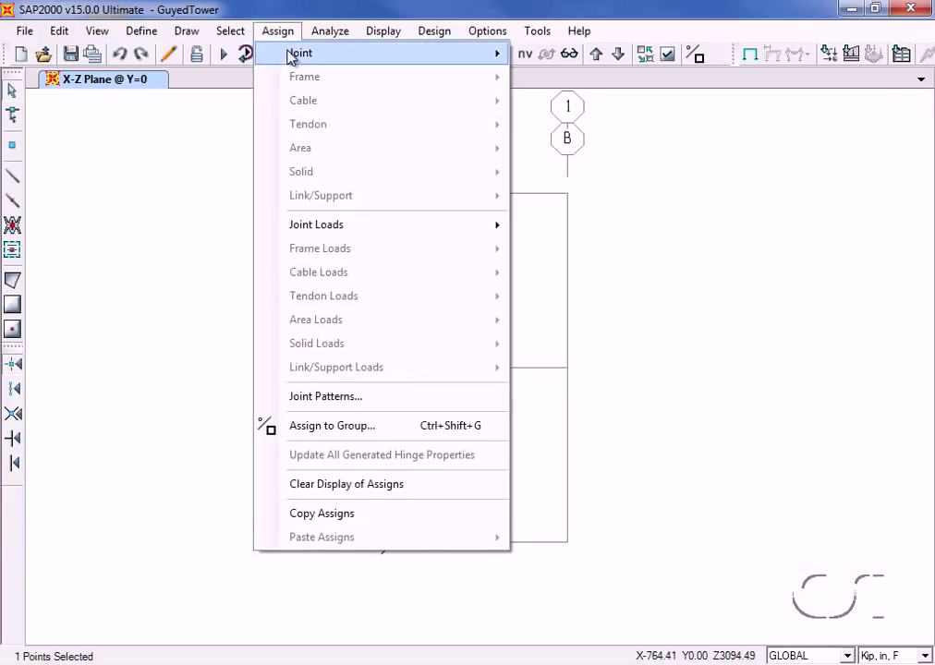
mouse_move(471, 55)
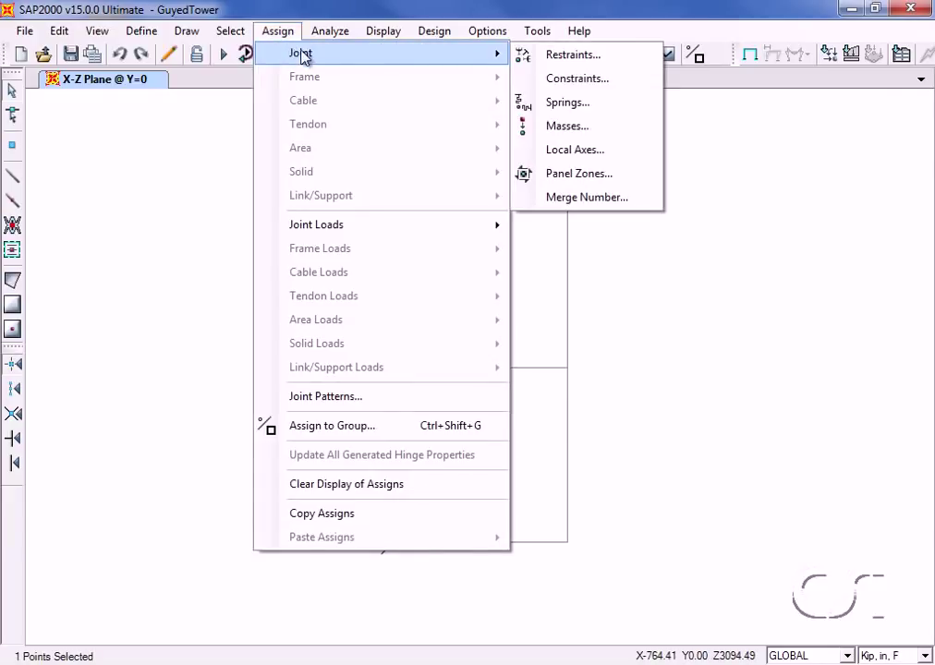
click(580, 56)
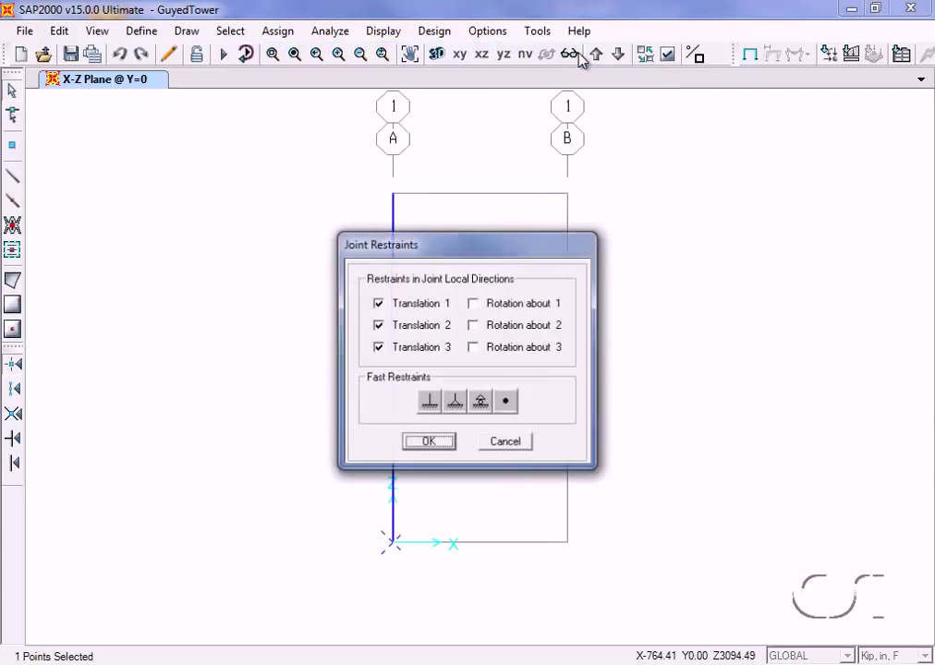
click(454, 403)
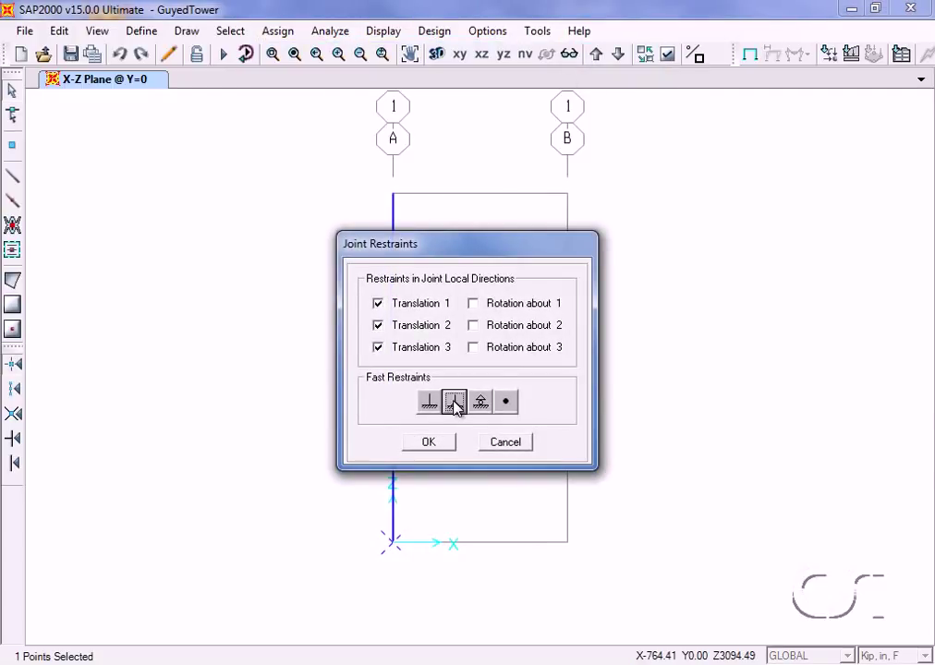
click(430, 443)
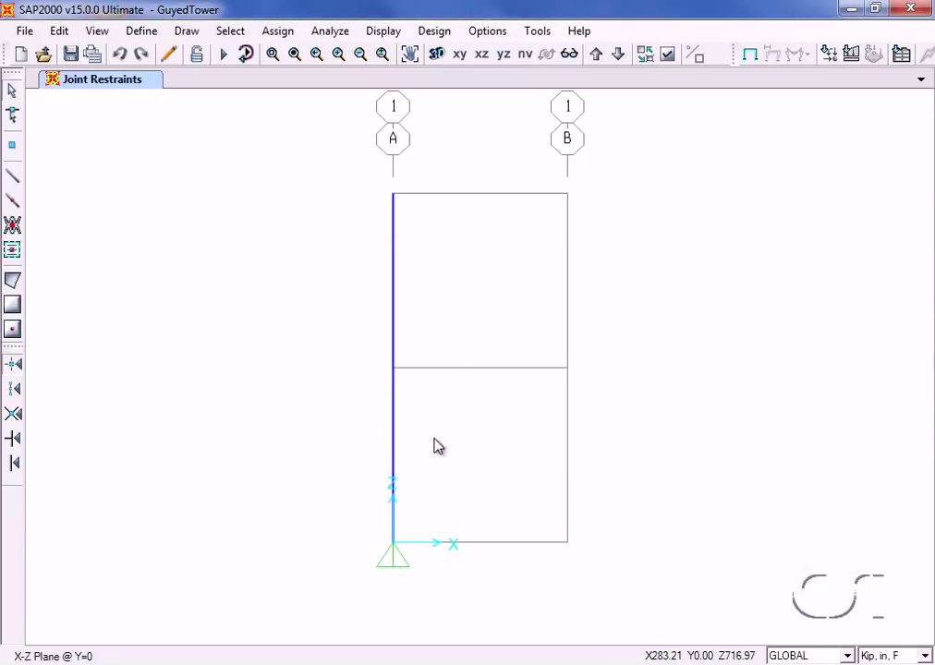
Draw a cable object with the CABLE section from the base of grid line B to the mast at Z = 1200 in
click(16, 180)
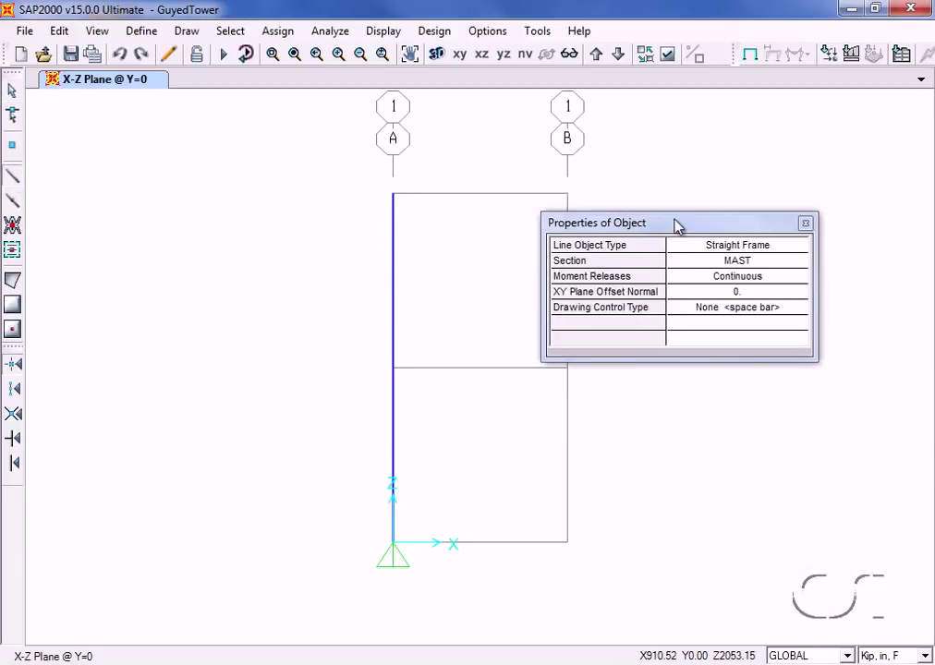
drag(675, 227, 726, 208)
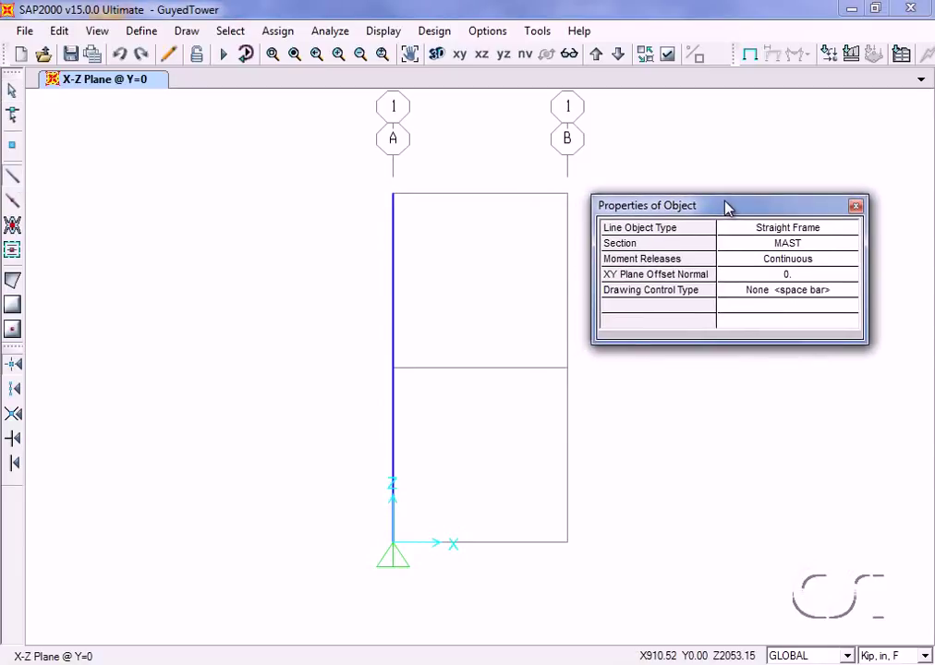
click(785, 231)
click(784, 232)
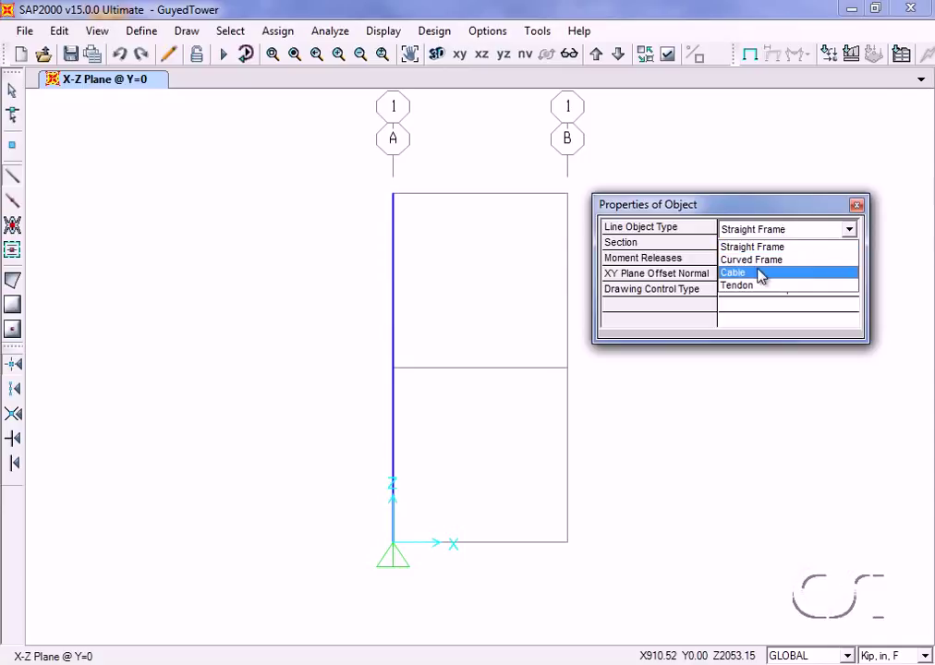
click(731, 274)
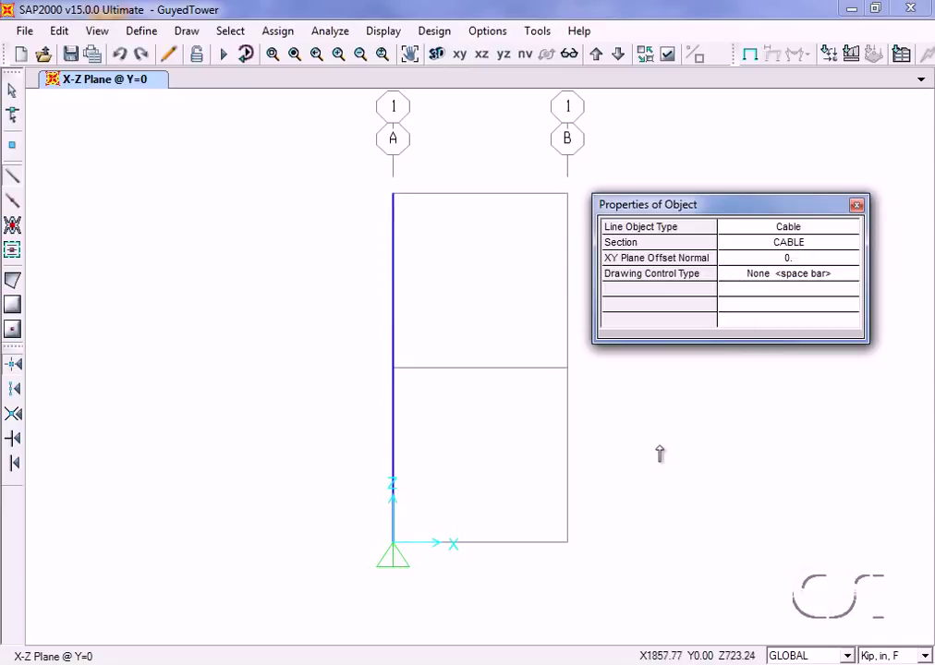
click(567, 543)
click(394, 368)
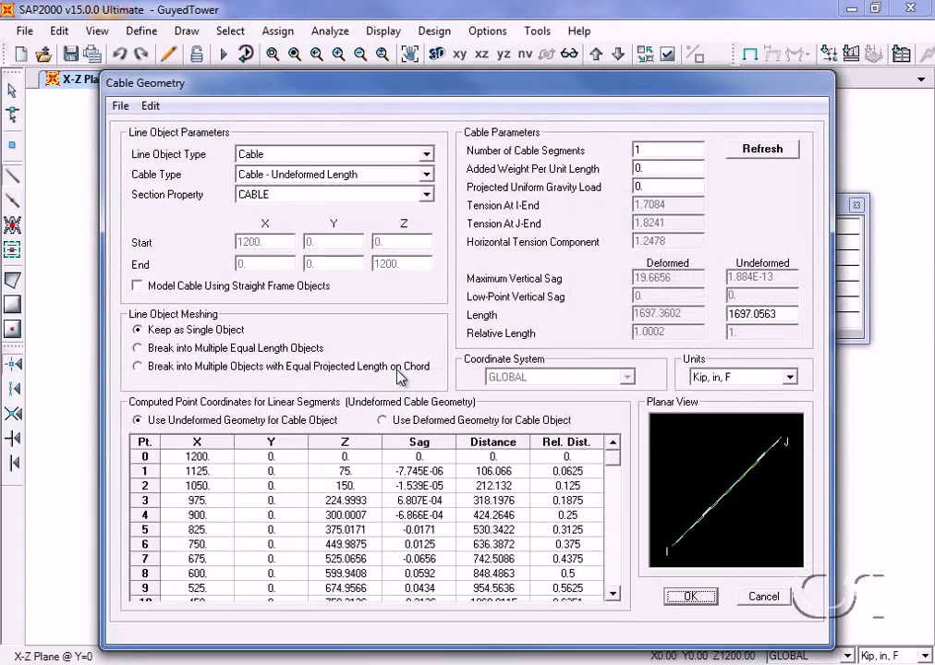
Define the lower cable's geometry by Tension At I-End, set that tension to 8.5 kip, refresh the parameters and accept
click(363, 177)
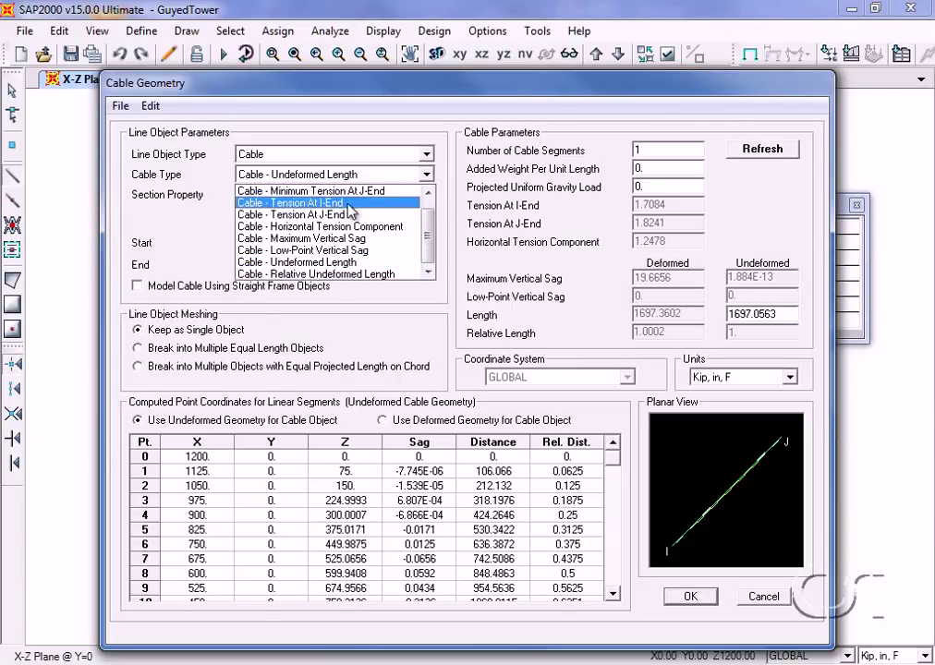
click(347, 203)
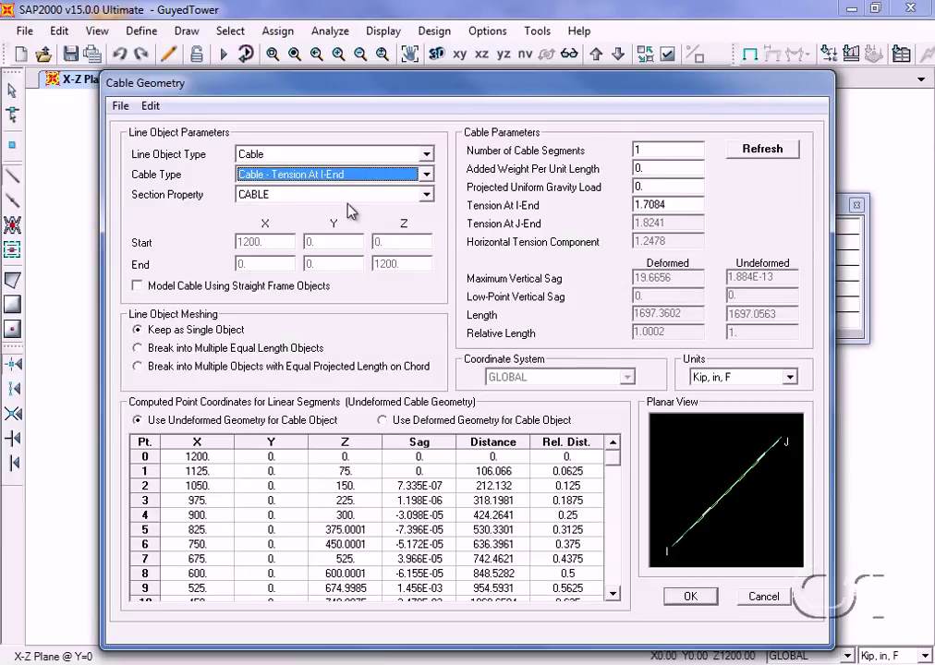
double_click(672, 205)
text(8.5)
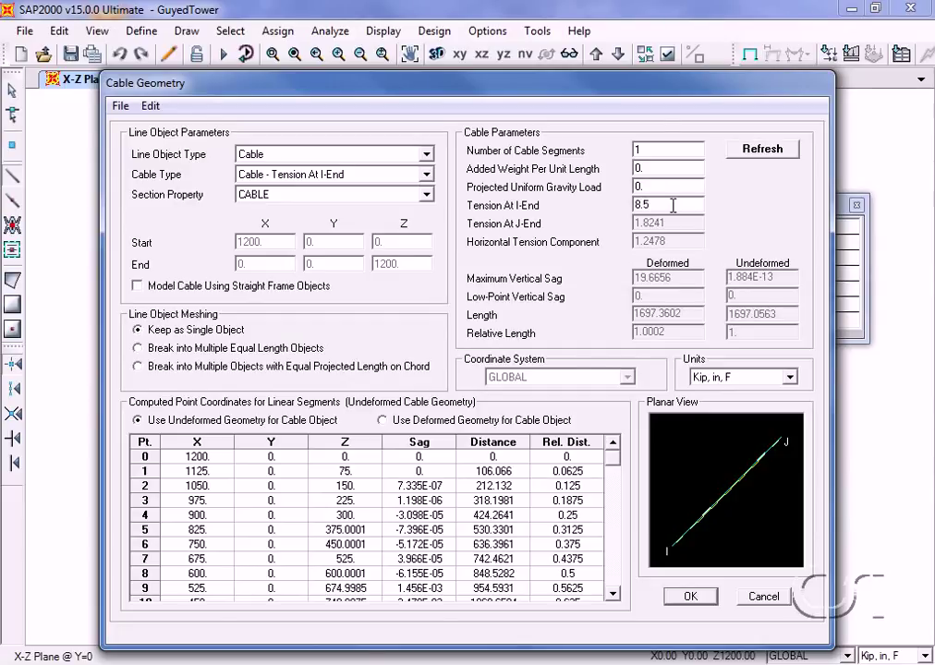
click(774, 149)
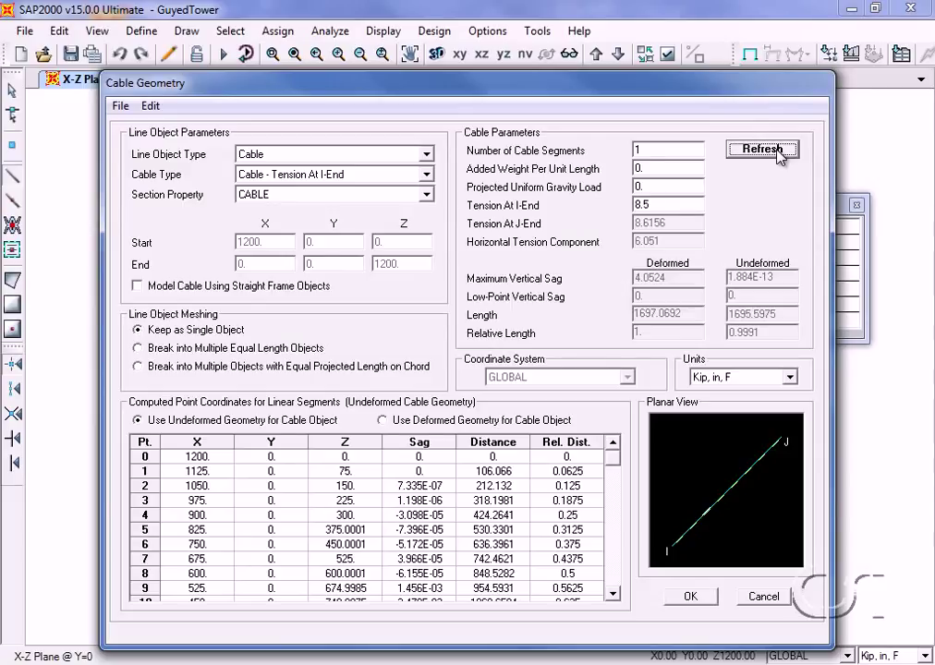
click(693, 597)
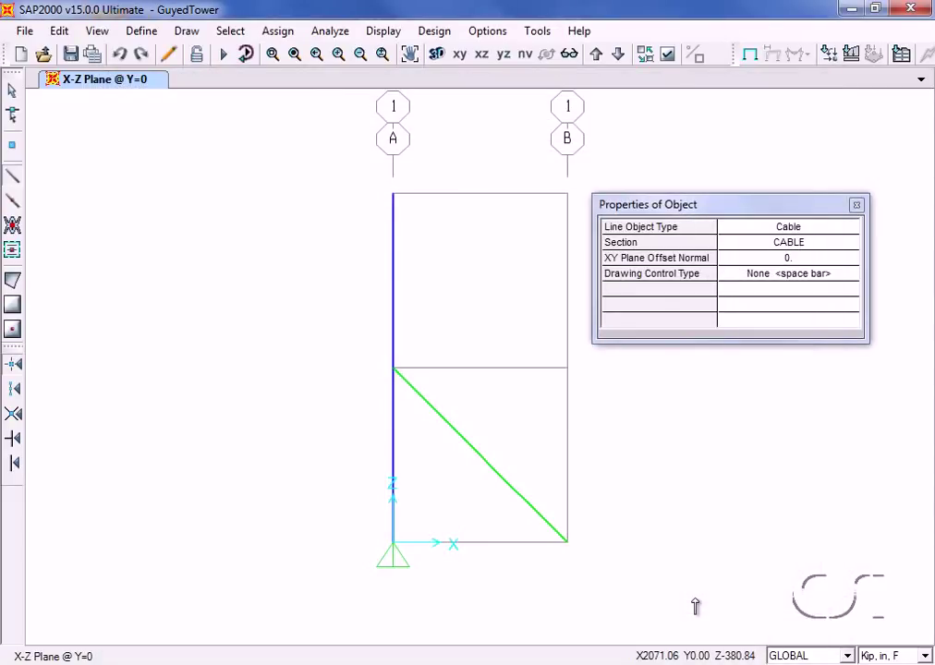
Draw a second cable from the same anchor point to the mast top at Z = 2400 in, with Tension At I-End of 8.5 kip
click(567, 542)
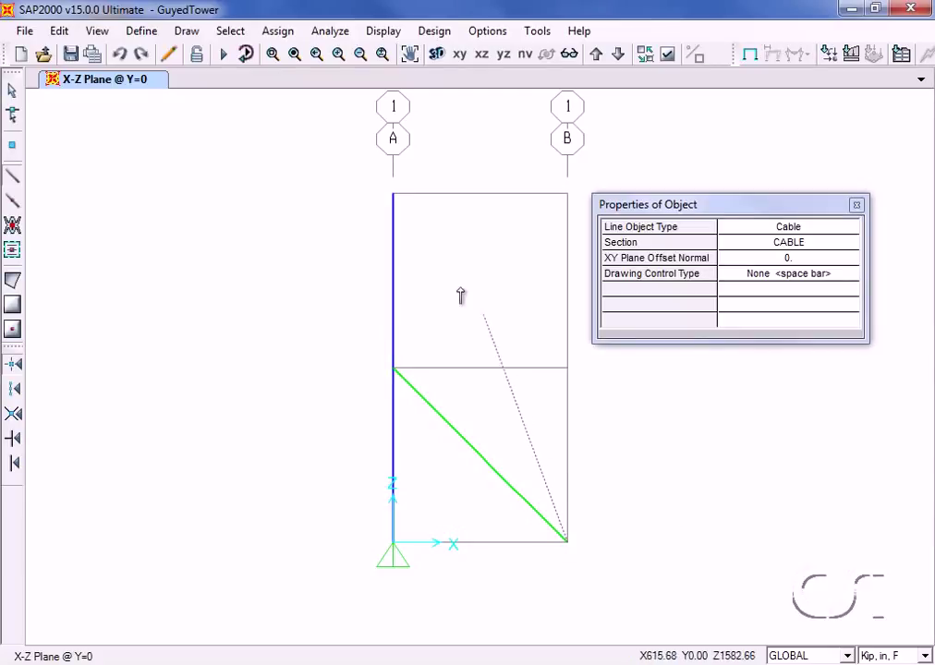
click(394, 194)
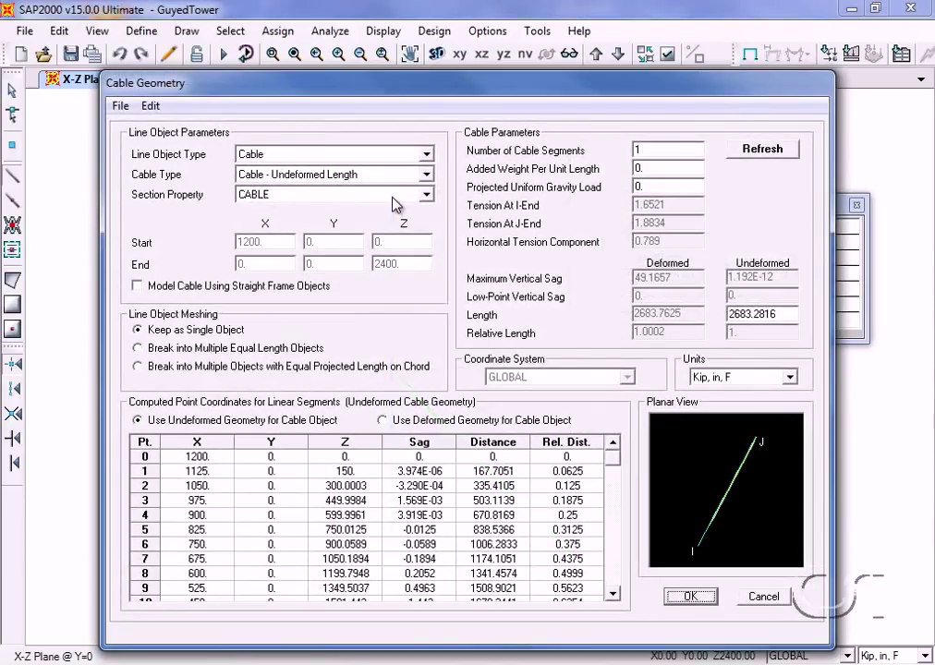
click(370, 175)
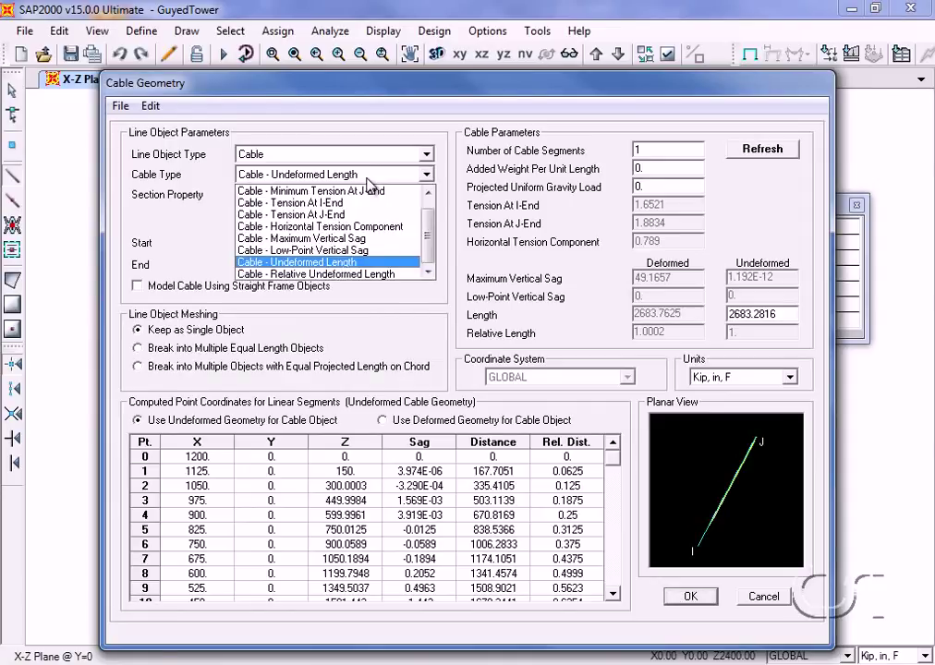
click(355, 207)
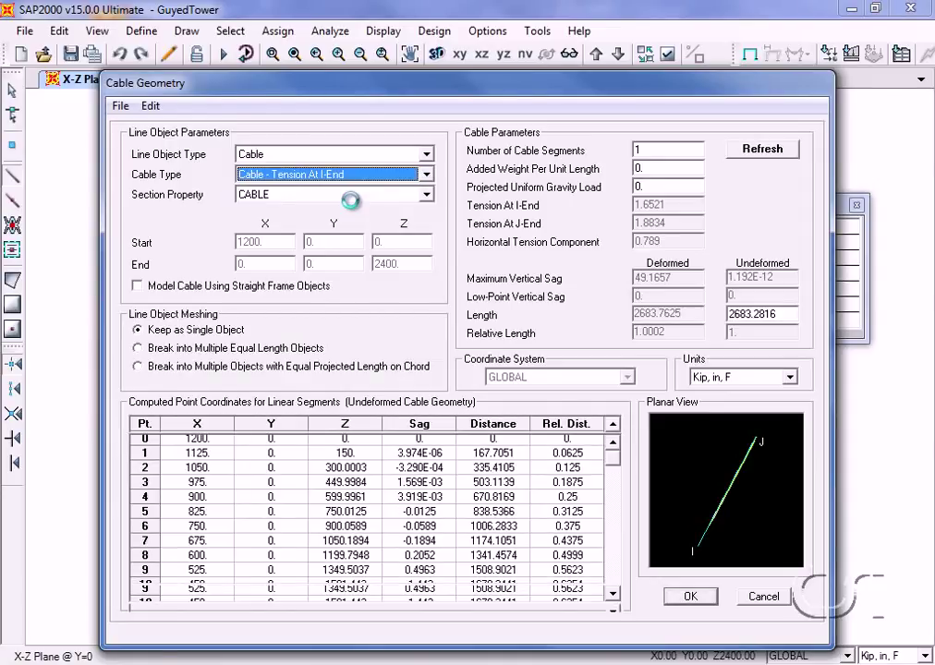
double_click(667, 205)
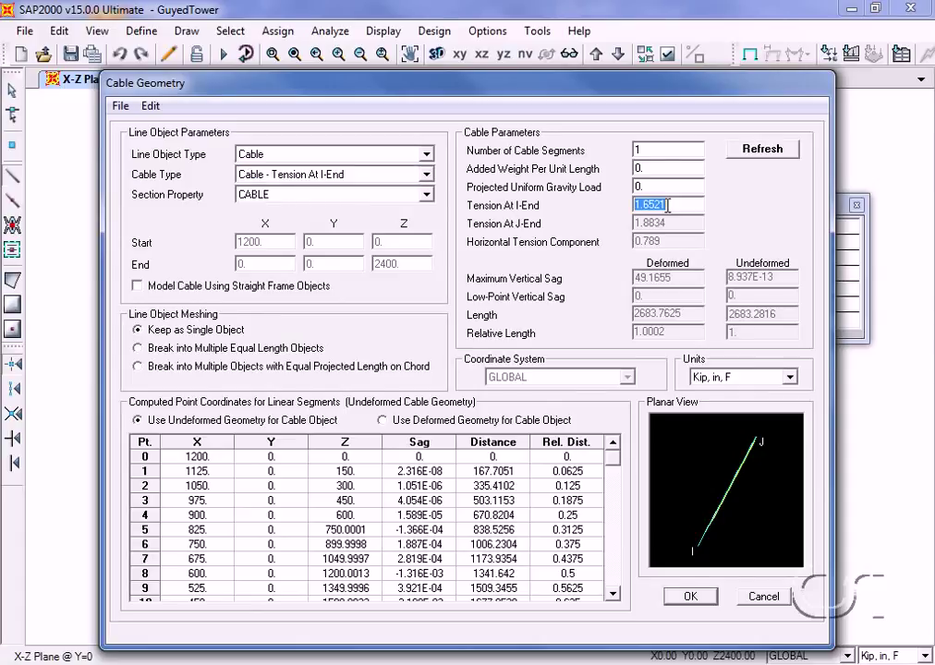
text(8.5)
click(745, 150)
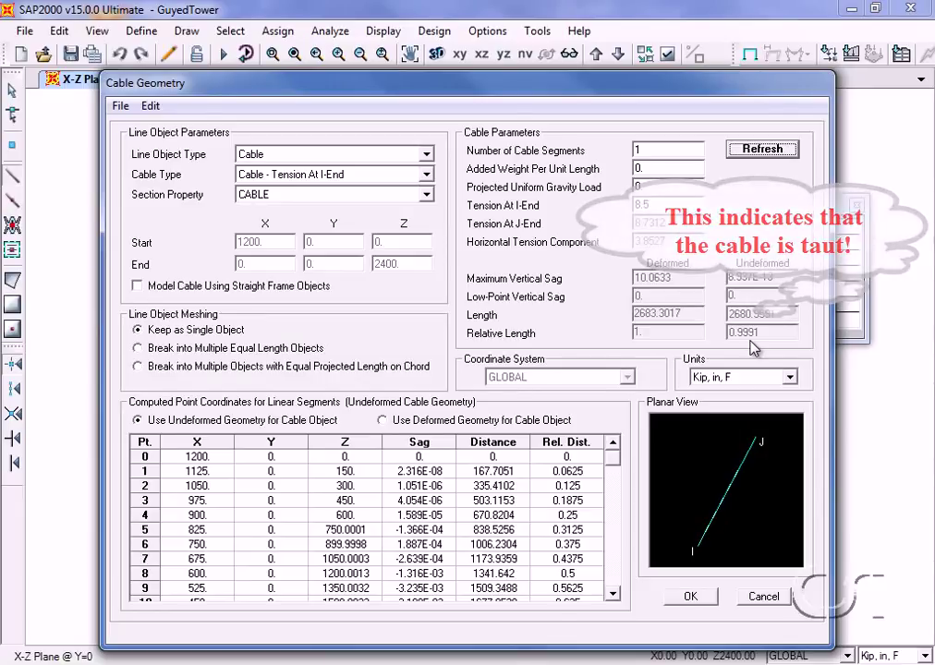
click(690, 596)
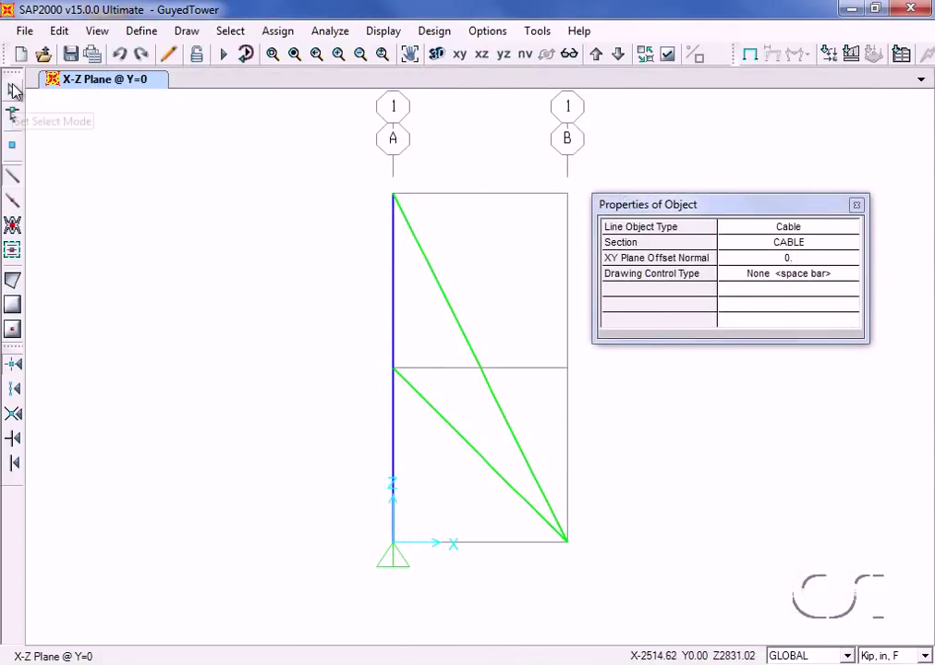
click(13, 90)
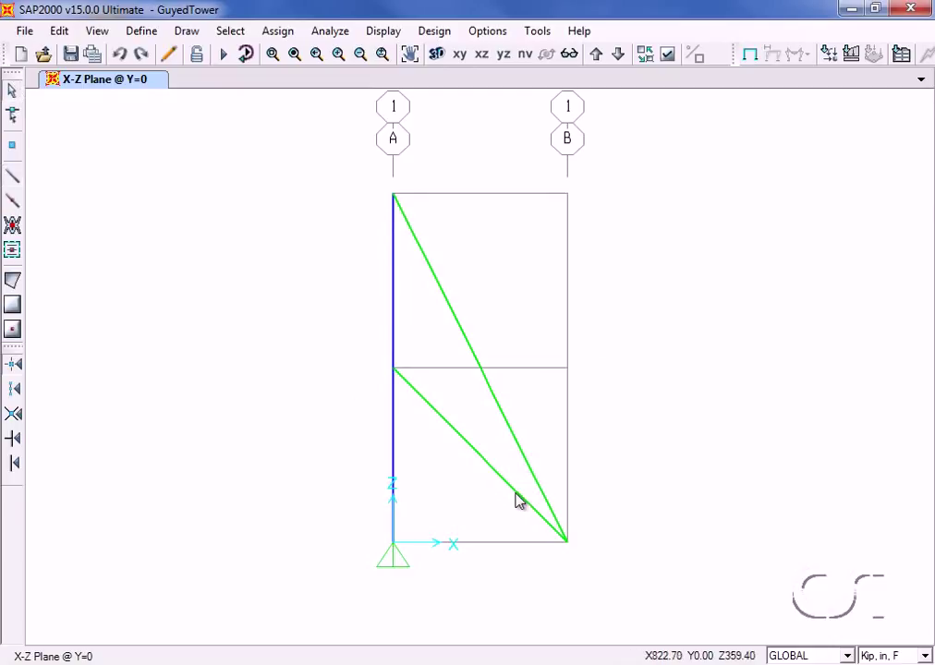
Assign a pinned restraint to the cable anchor joint at the base of grid line B
click(564, 543)
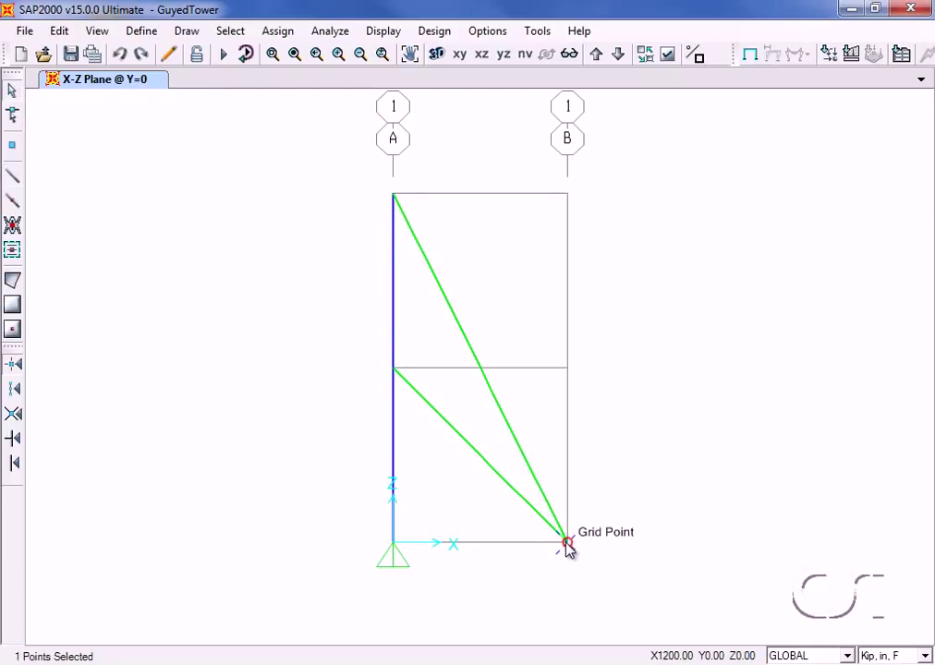
click(278, 35)
mouse_move(392, 54)
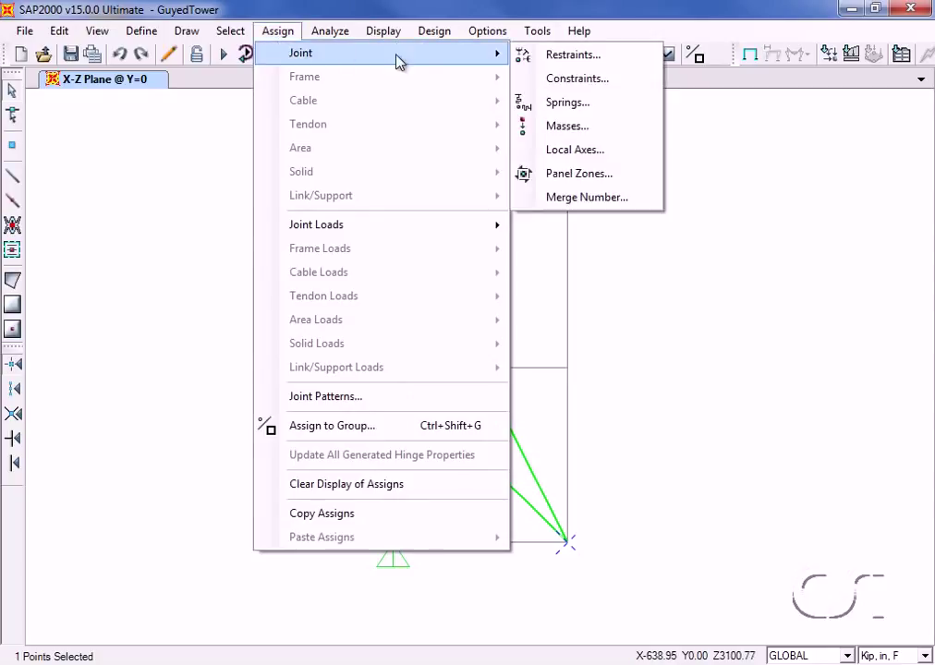
click(577, 56)
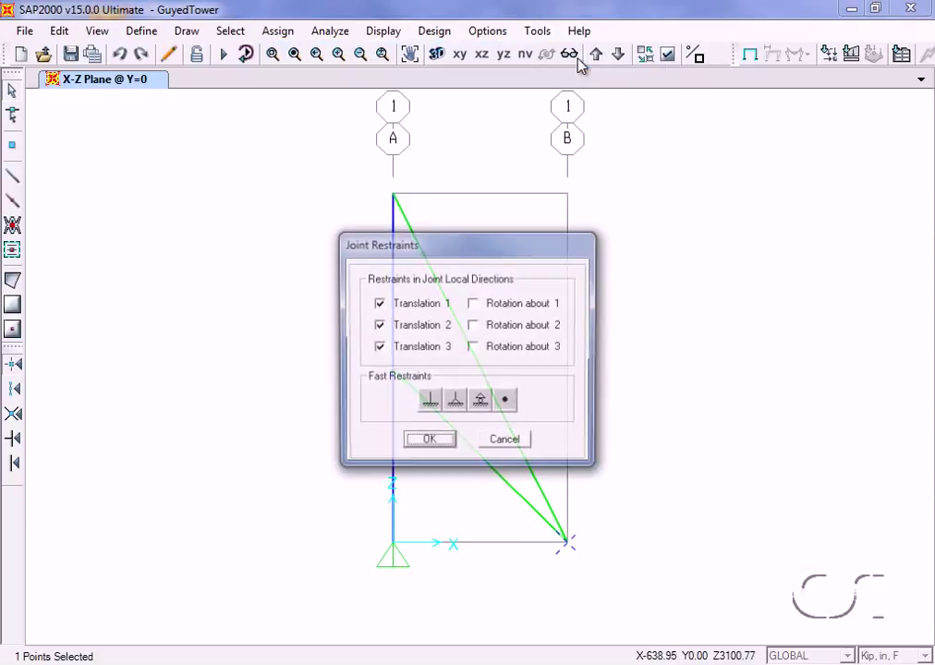
click(455, 402)
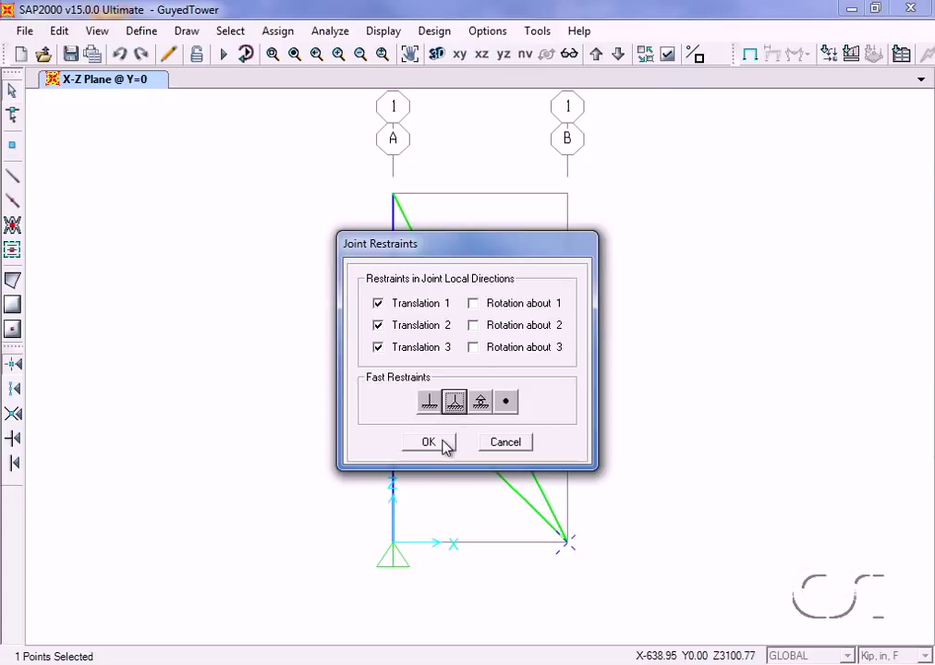
click(429, 442)
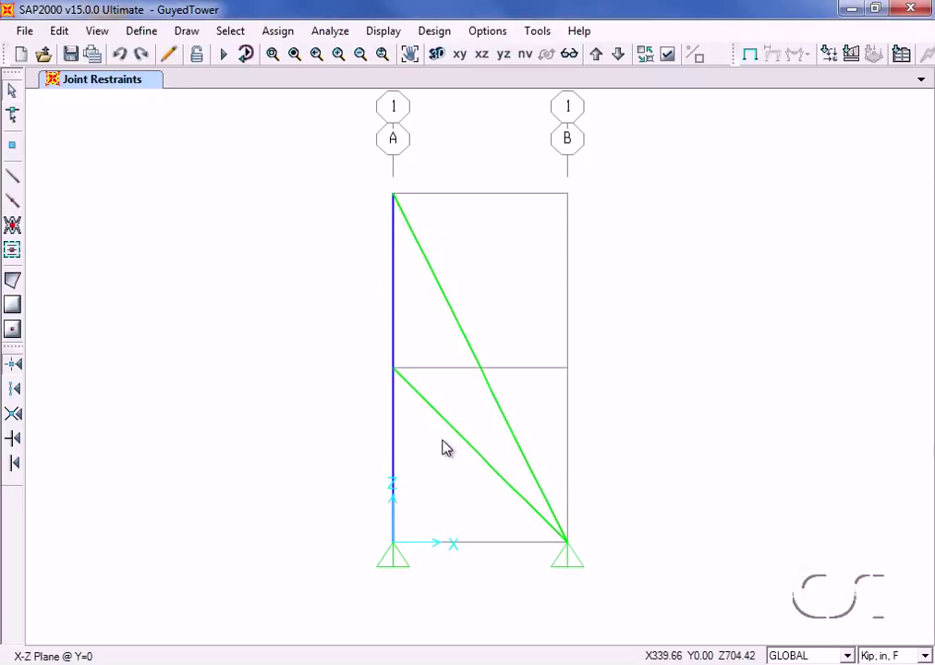
Replicate both guy cables and their anchor joint radially about the Z-parallel line through the origin, with 2 copies at 120 degrees
drag(589, 514, 539, 557)
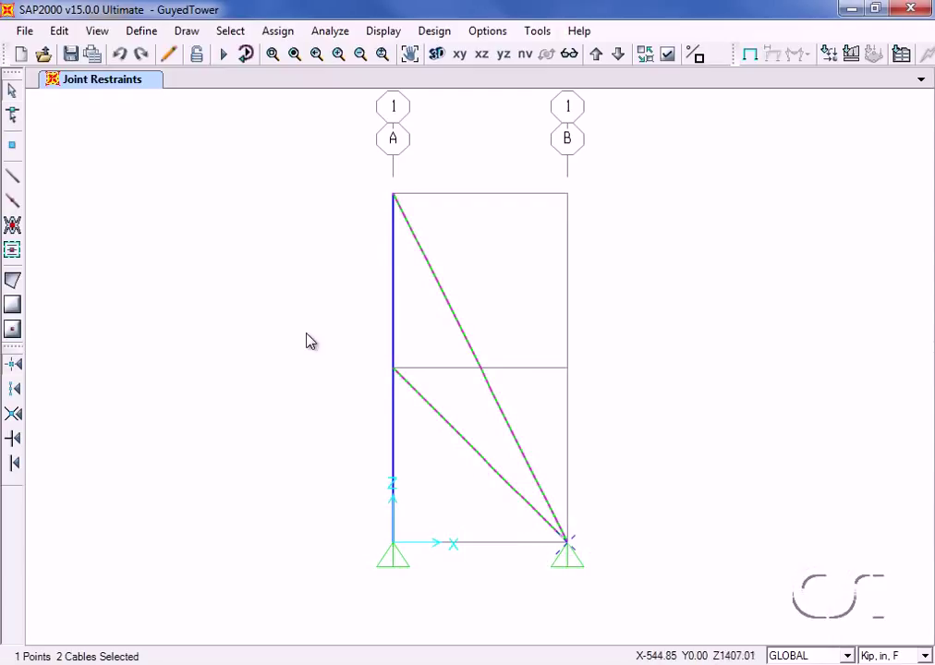
click(59, 32)
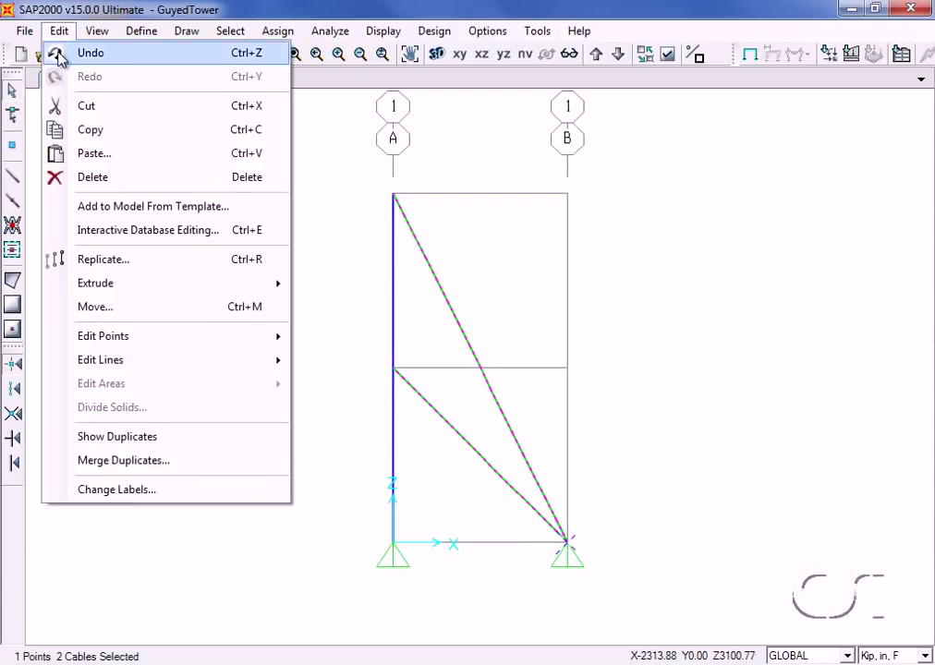
click(120, 265)
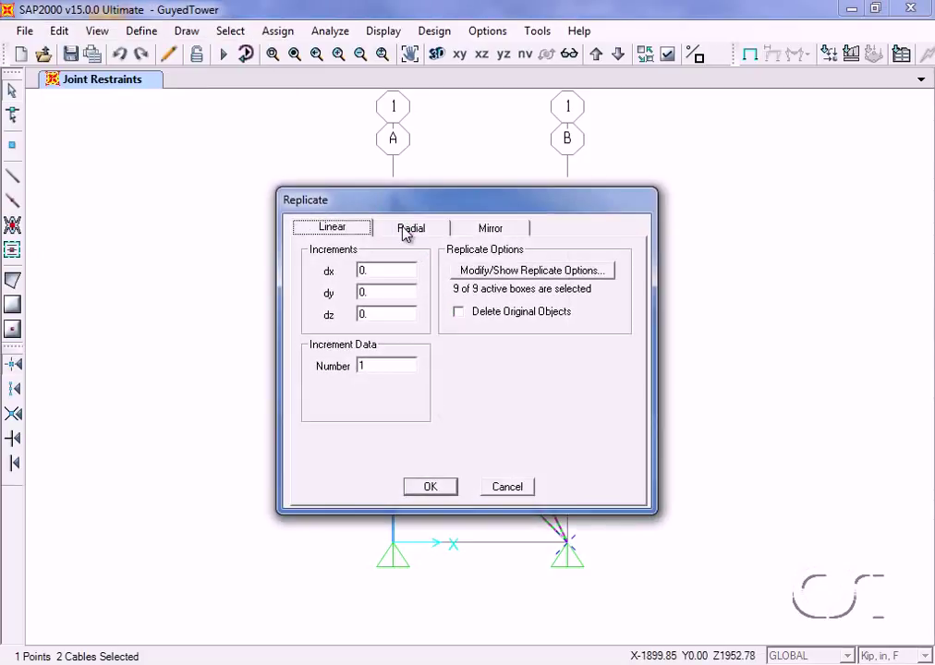
click(406, 231)
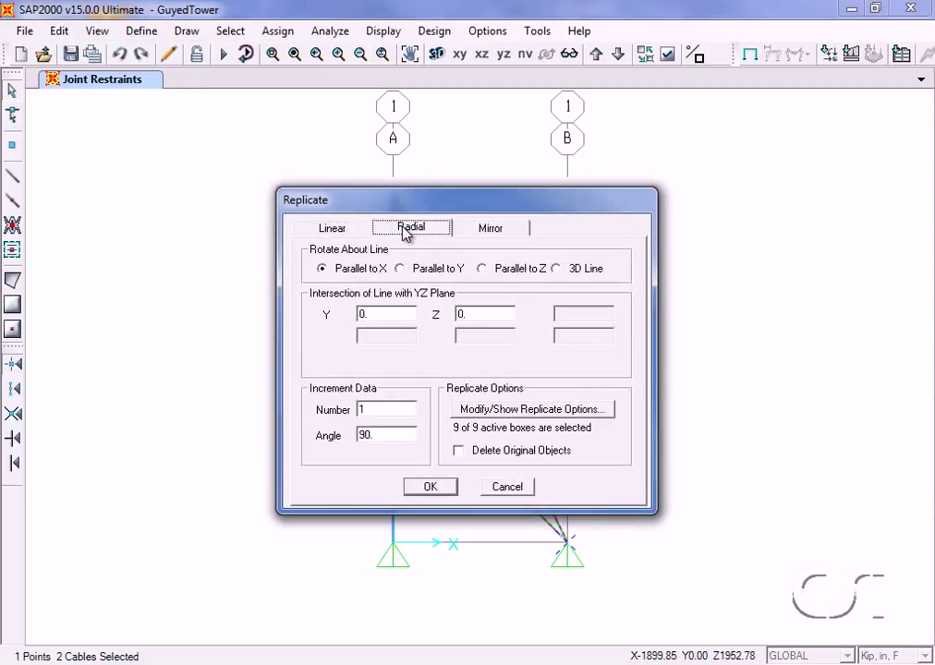
click(483, 269)
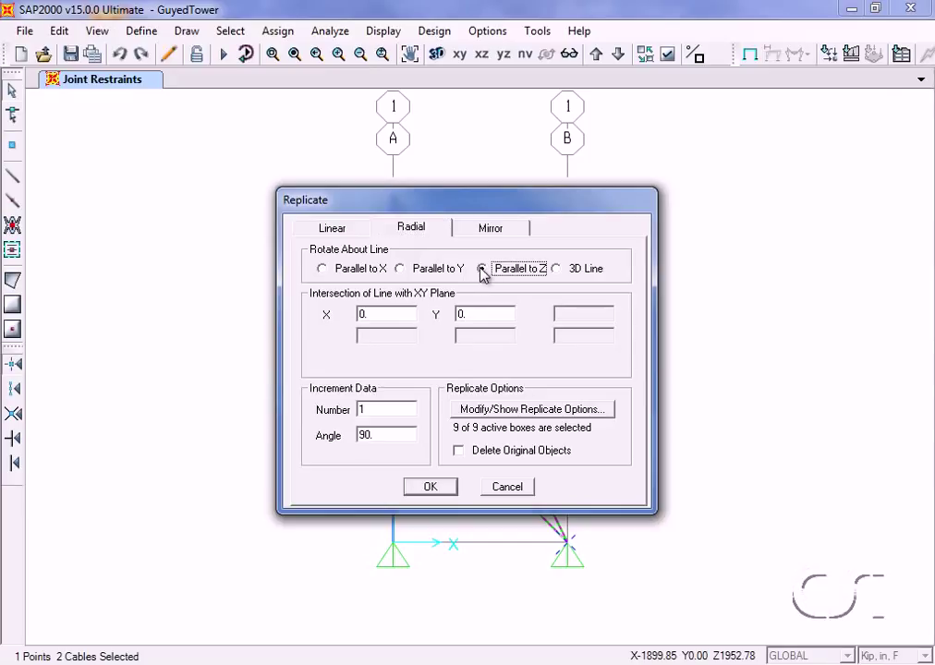
double_click(381, 408)
text(2)
double_click(372, 435)
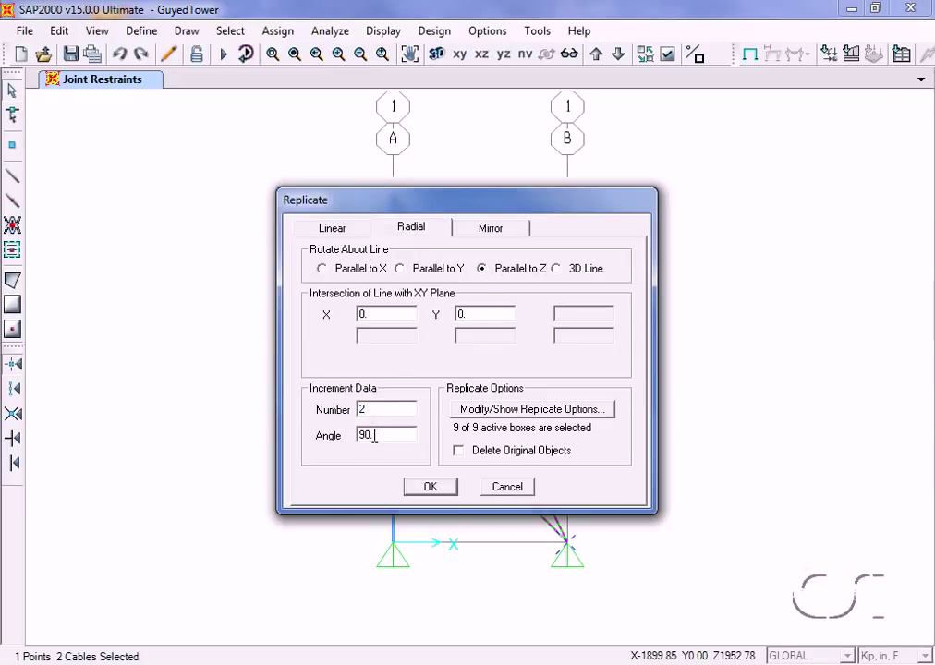
text(120)
click(432, 487)
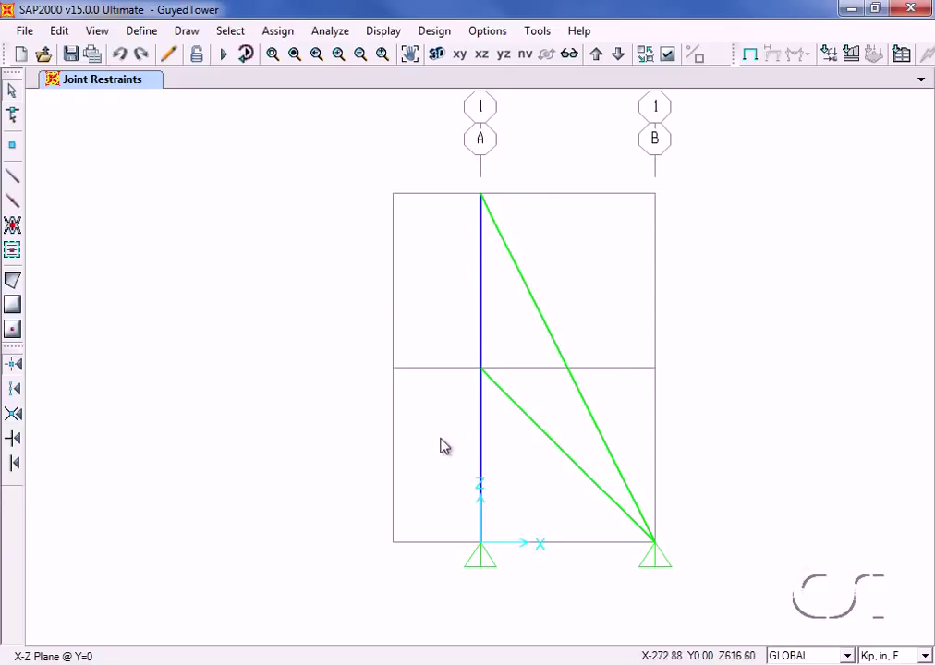
Show the tower in the default 3D view and turn off the grid display
click(437, 55)
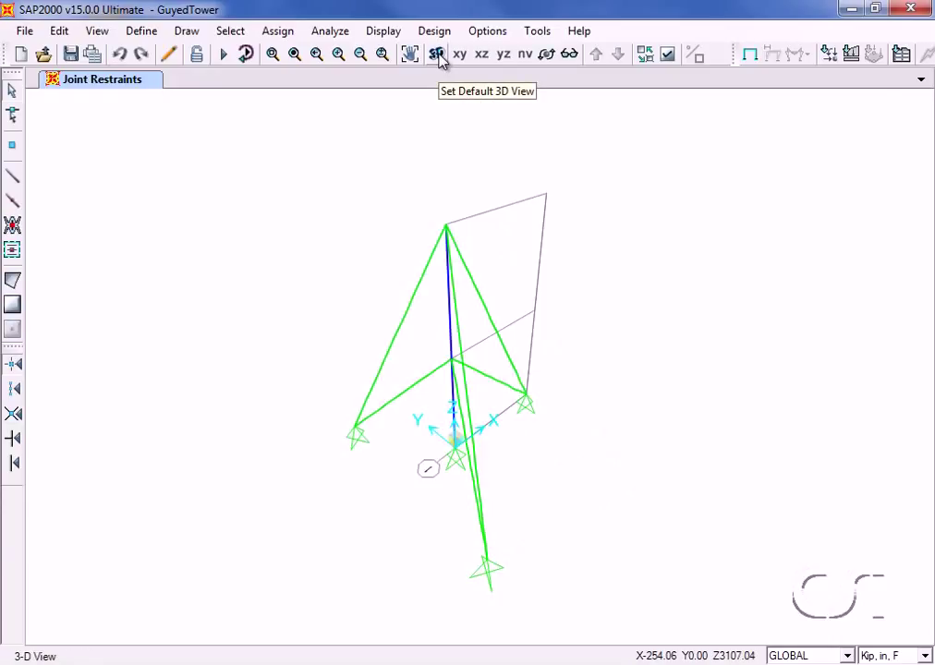
click(98, 35)
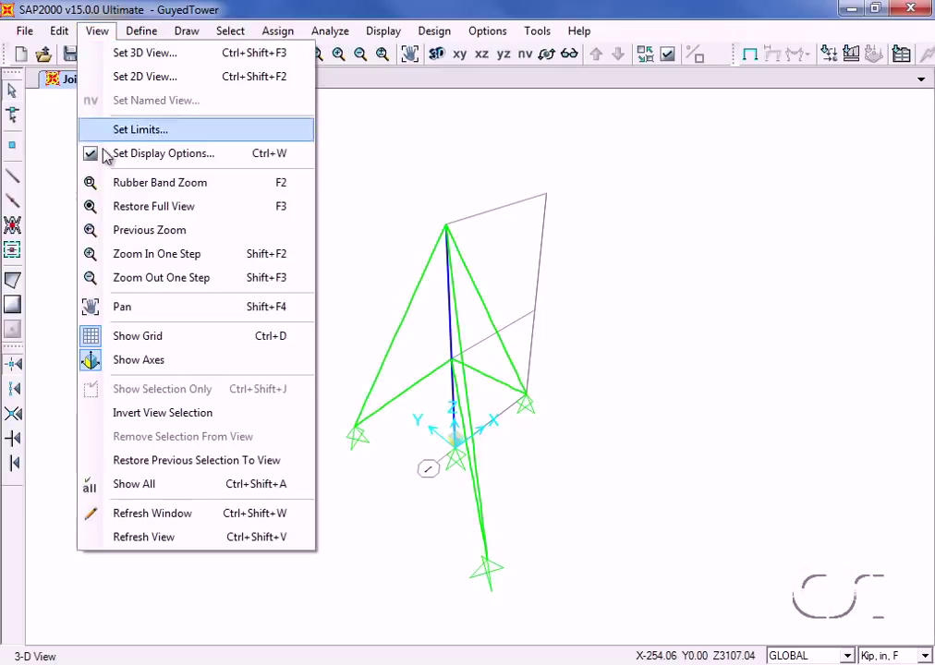
click(139, 338)
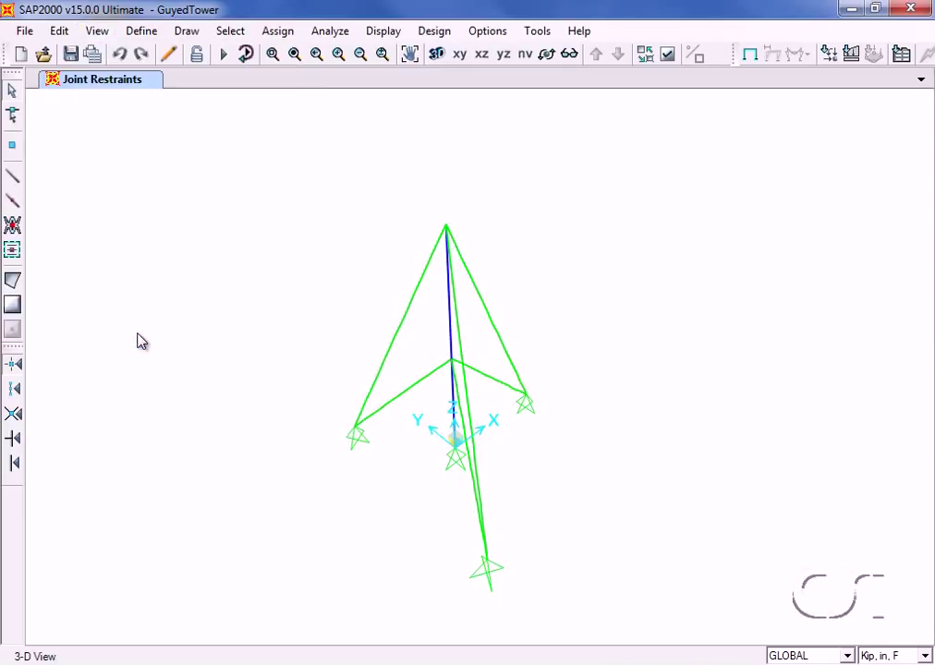
Add a load pattern named TARGET of type OTHER with a self weight multiplier of 0
click(144, 32)
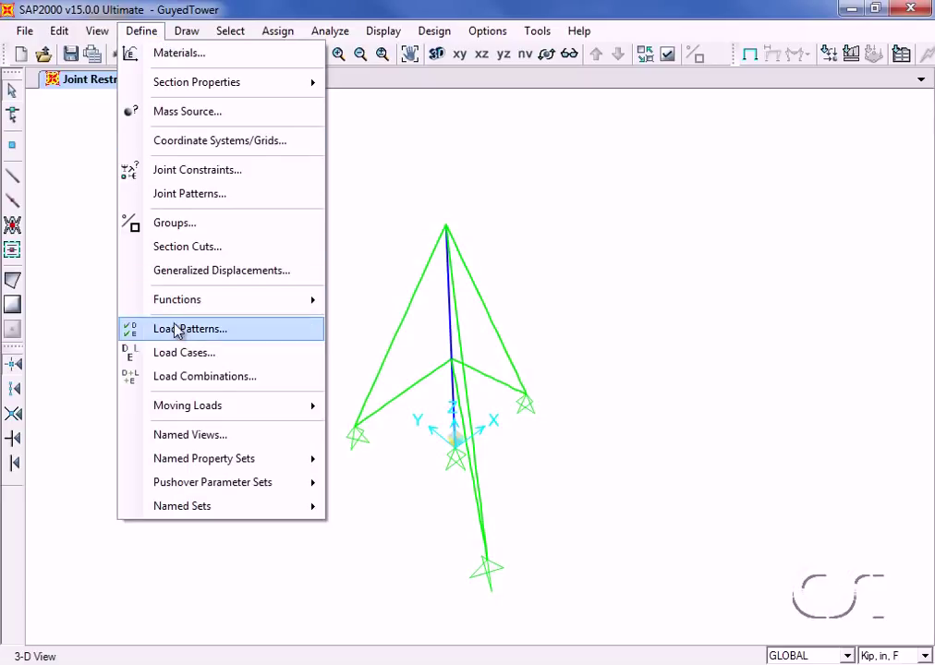
click(200, 331)
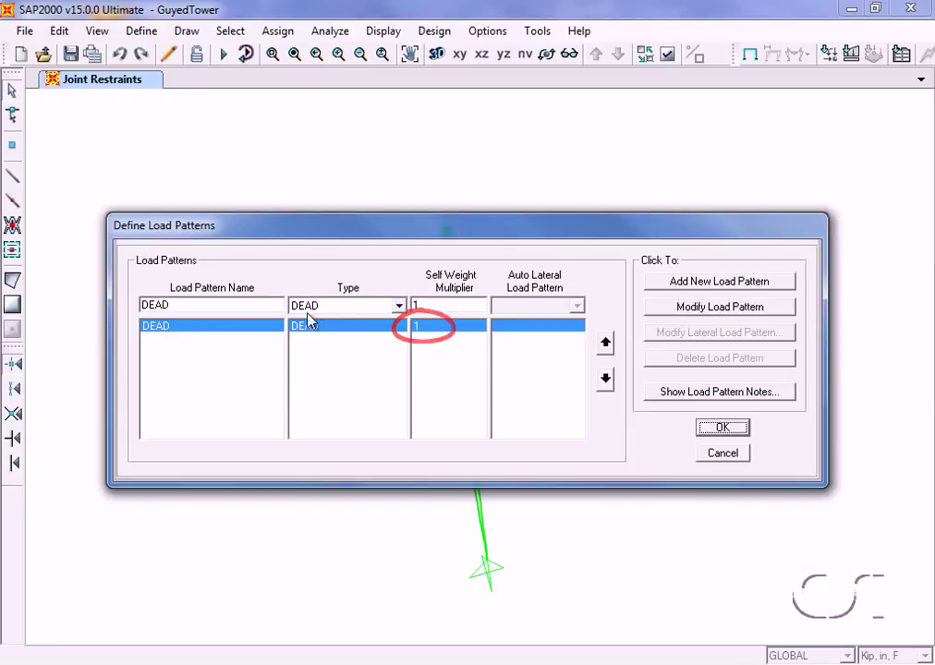
double_click(225, 305)
text(TARGETR)
key(BackSpace)
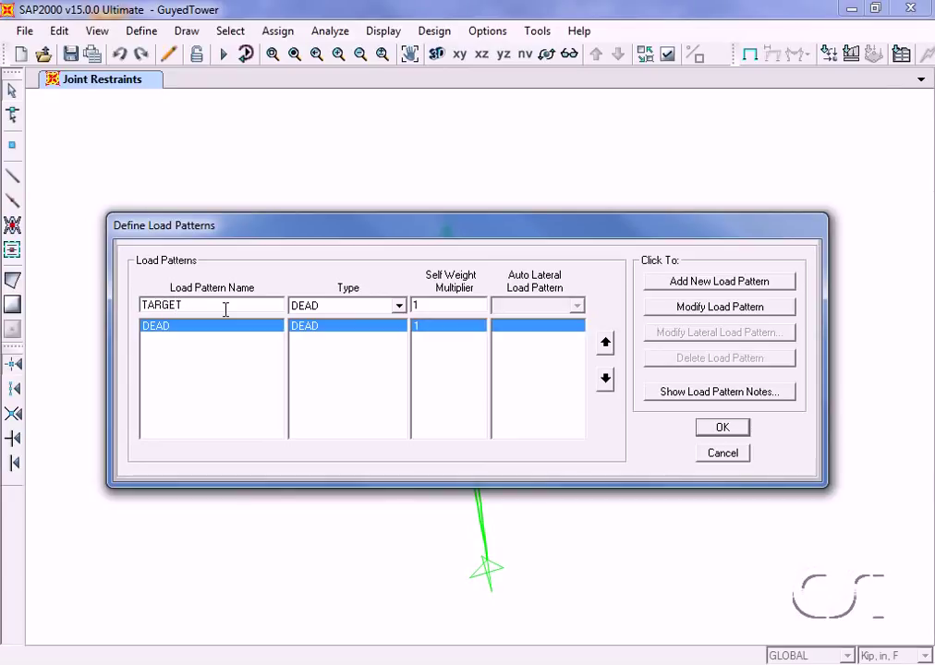
click(308, 308)
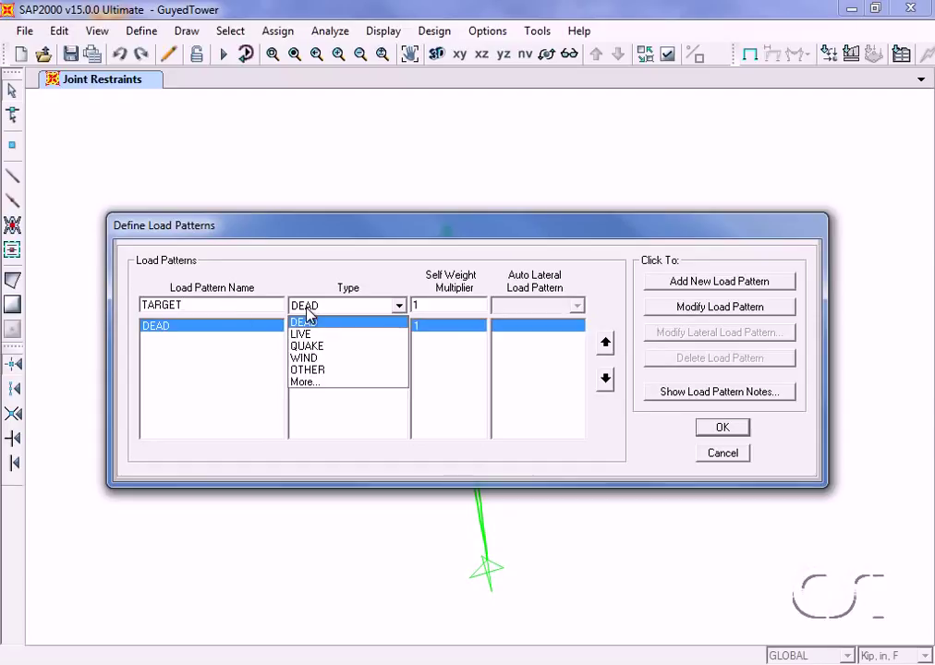
click(308, 369)
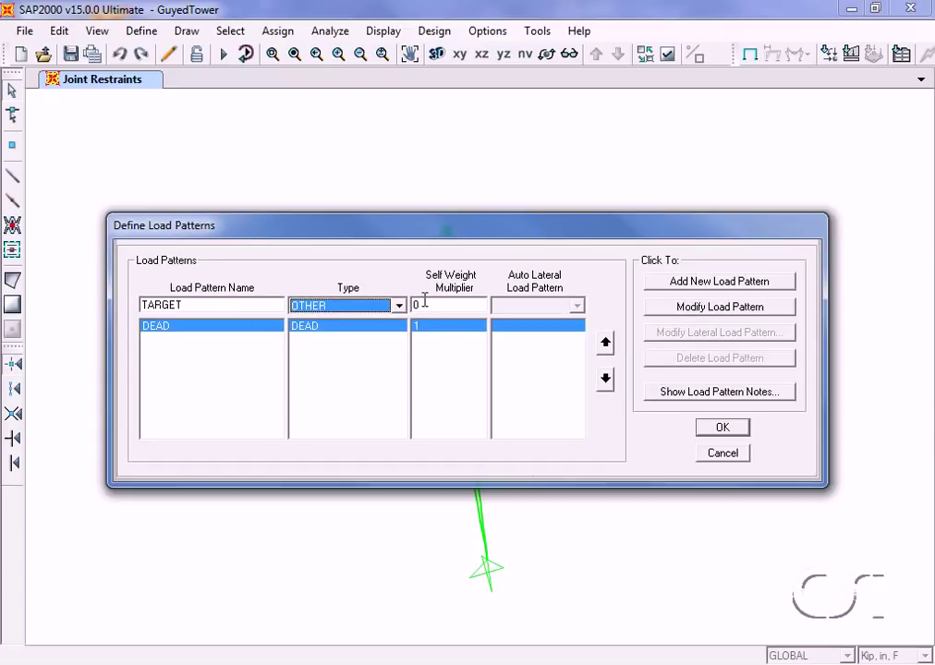
click(677, 289)
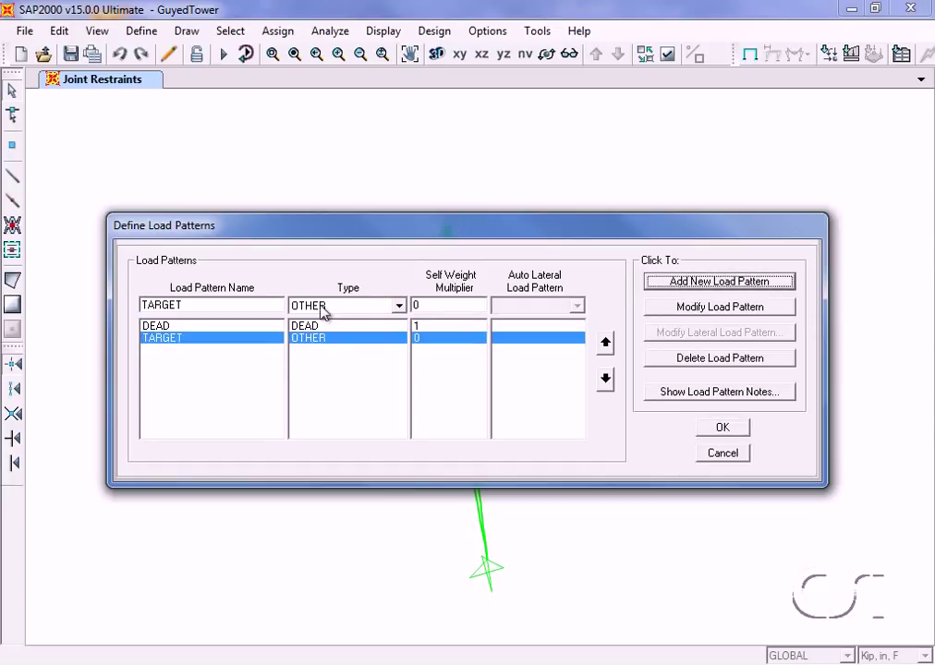
Add a load pattern named WIND of type WIND with no auto lateral load, and accept the load patterns
double_click(214, 303)
text(WIND)
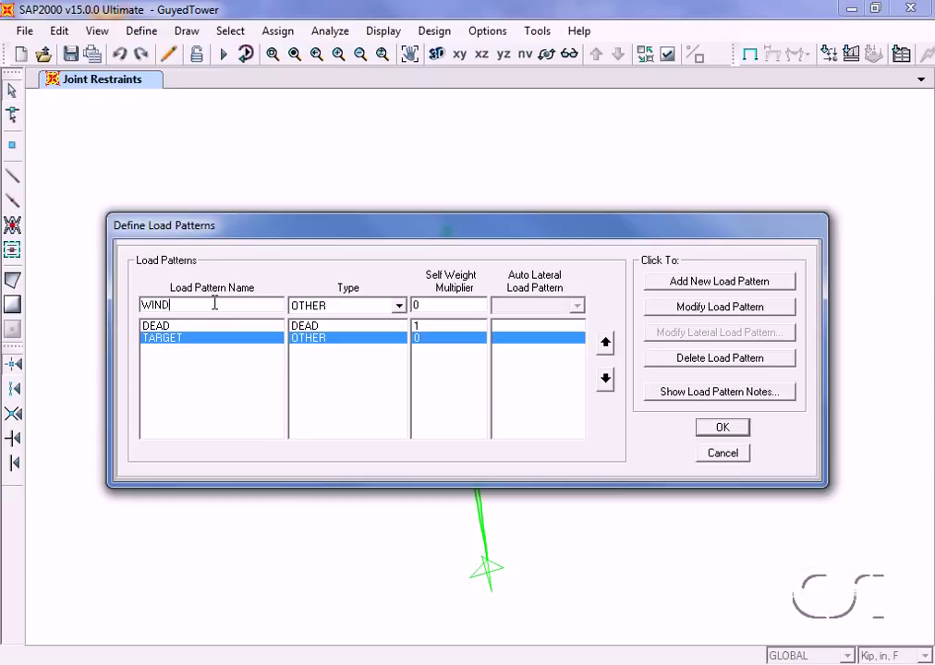
click(323, 307)
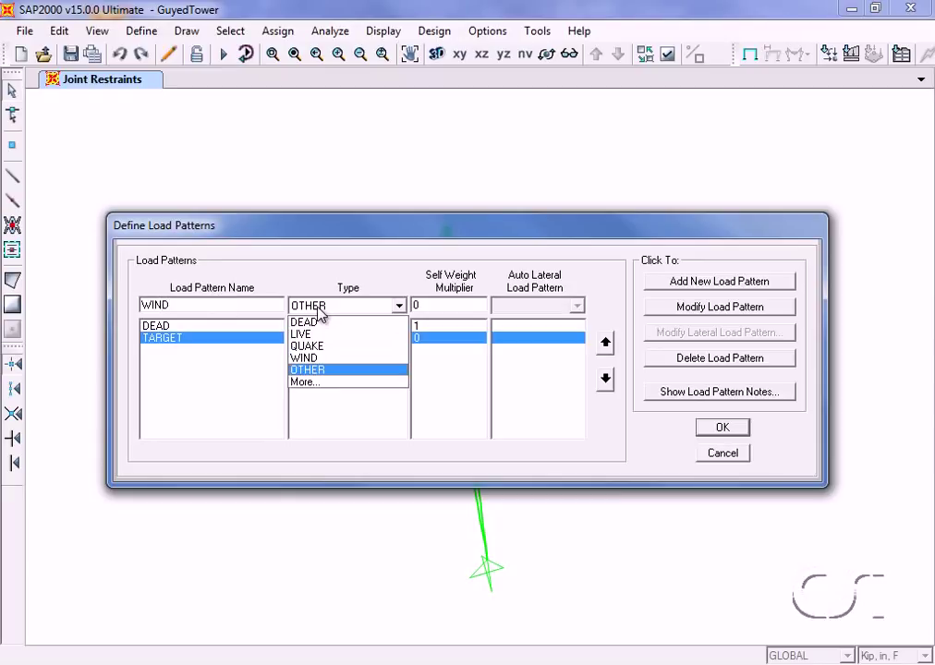
click(311, 358)
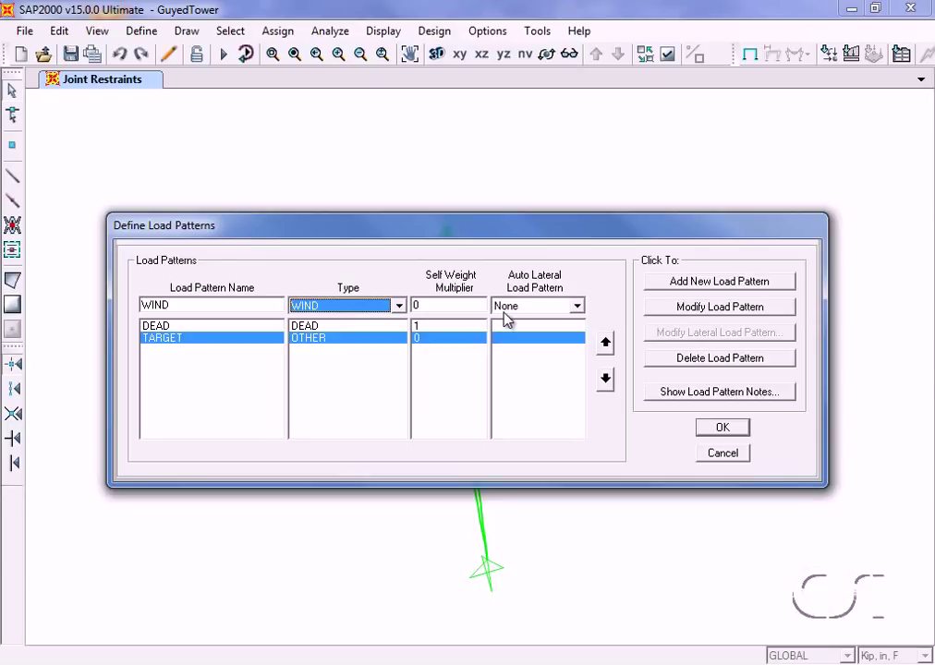
click(696, 283)
click(722, 430)
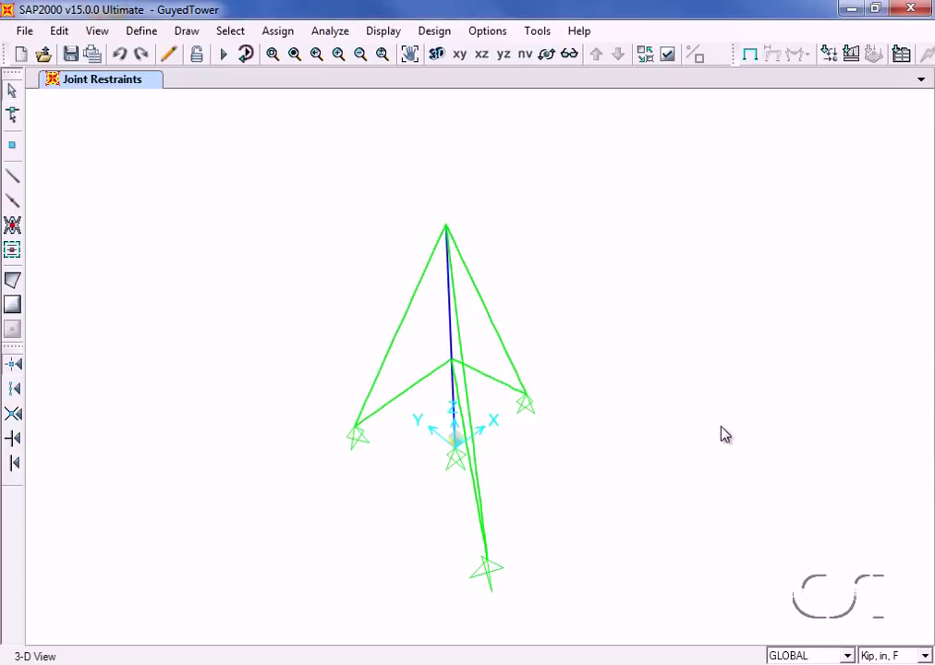
Assign all cables with the CABLE property a target force of 8.5 kip at relative location 0 in the TARGET load pattern
click(233, 37)
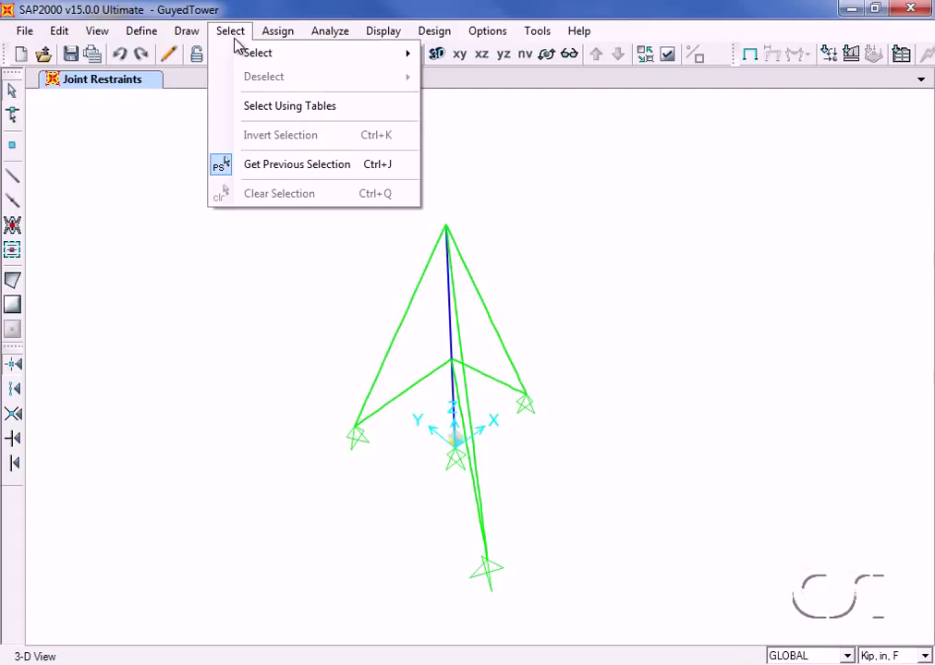
mouse_move(335, 55)
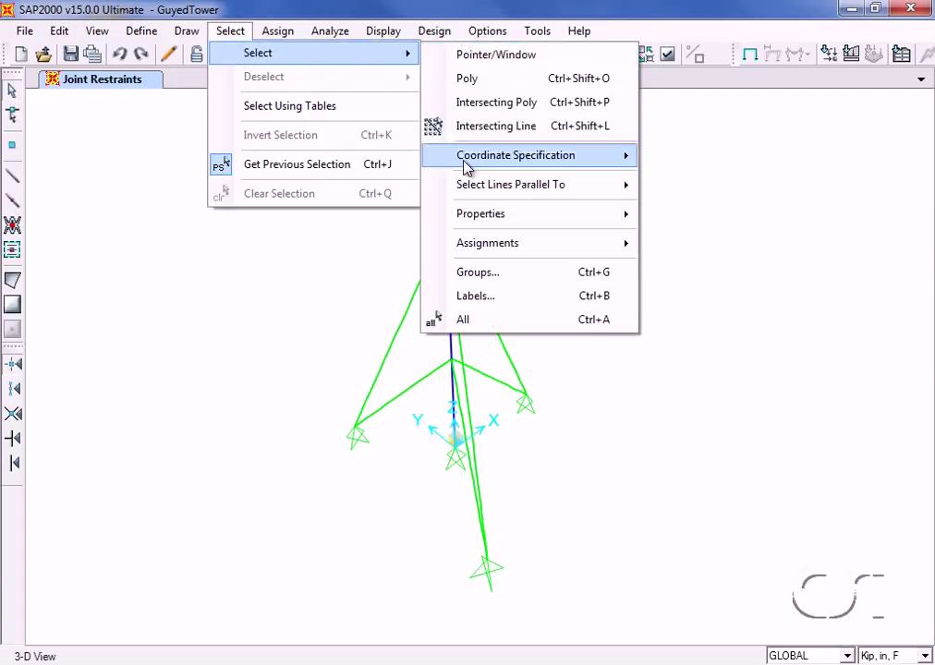
mouse_move(564, 221)
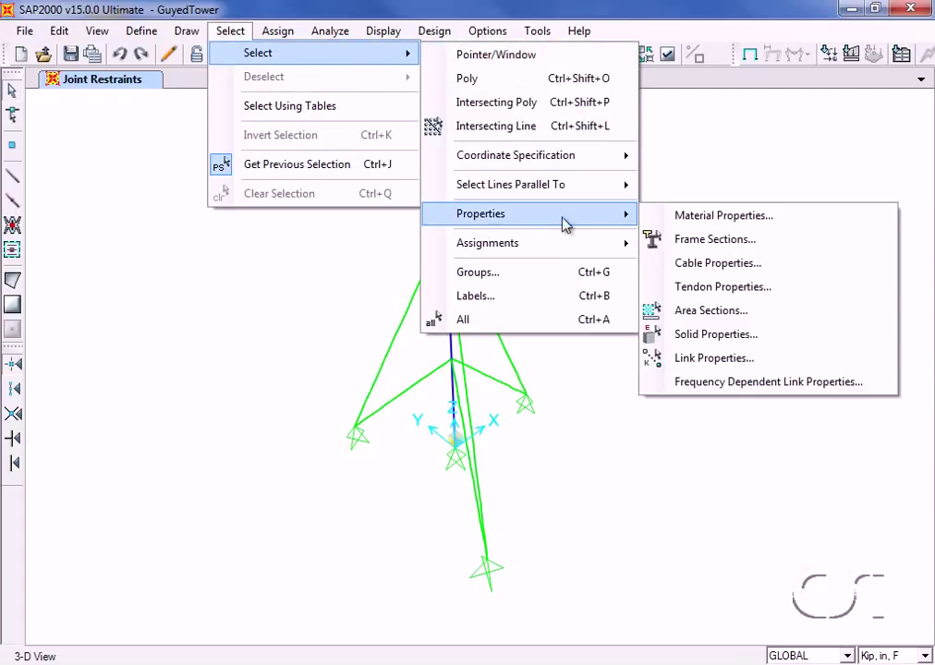
click(705, 265)
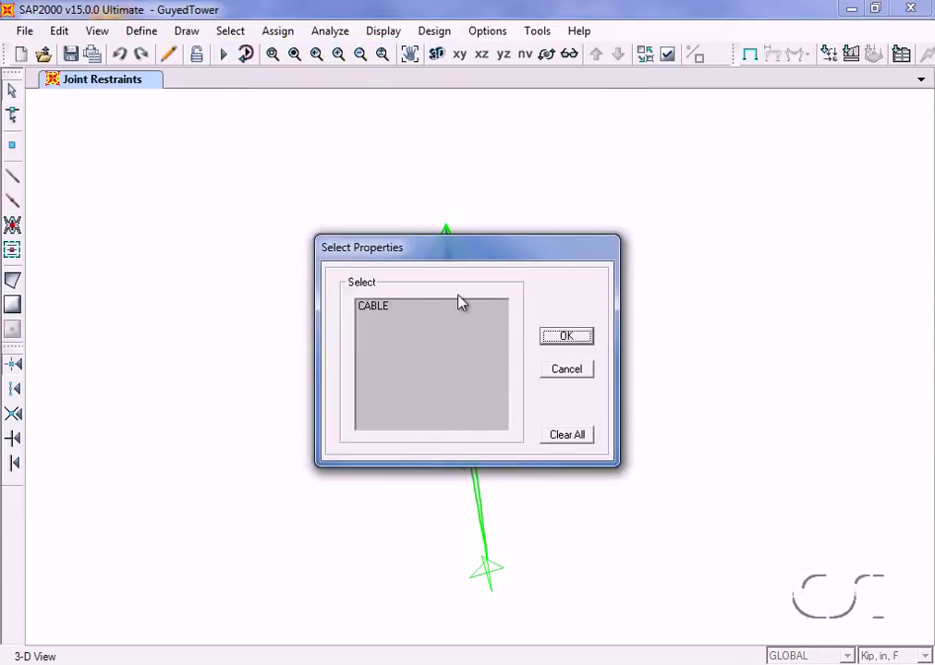
click(376, 307)
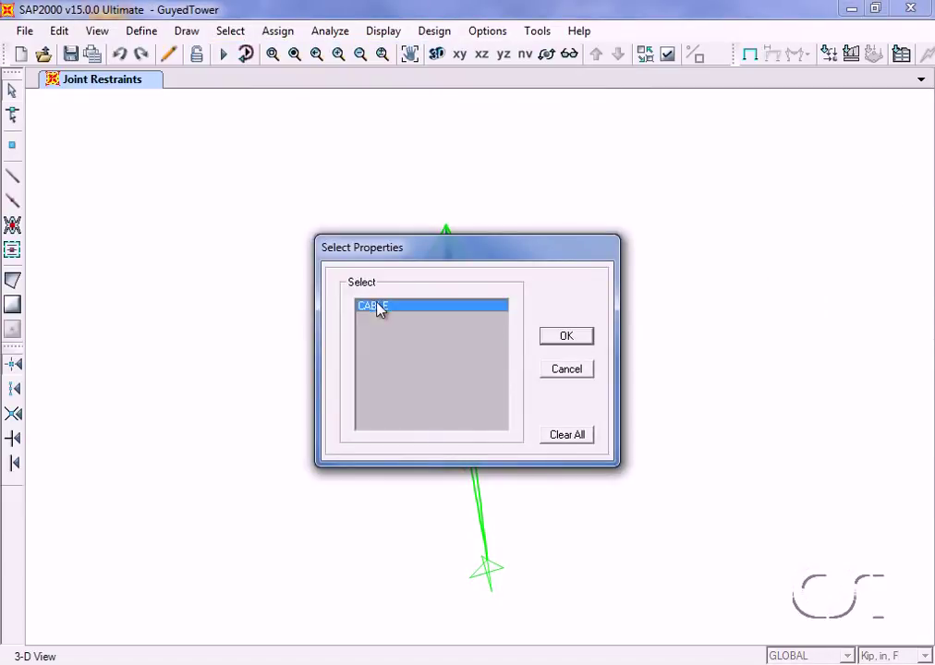
click(566, 336)
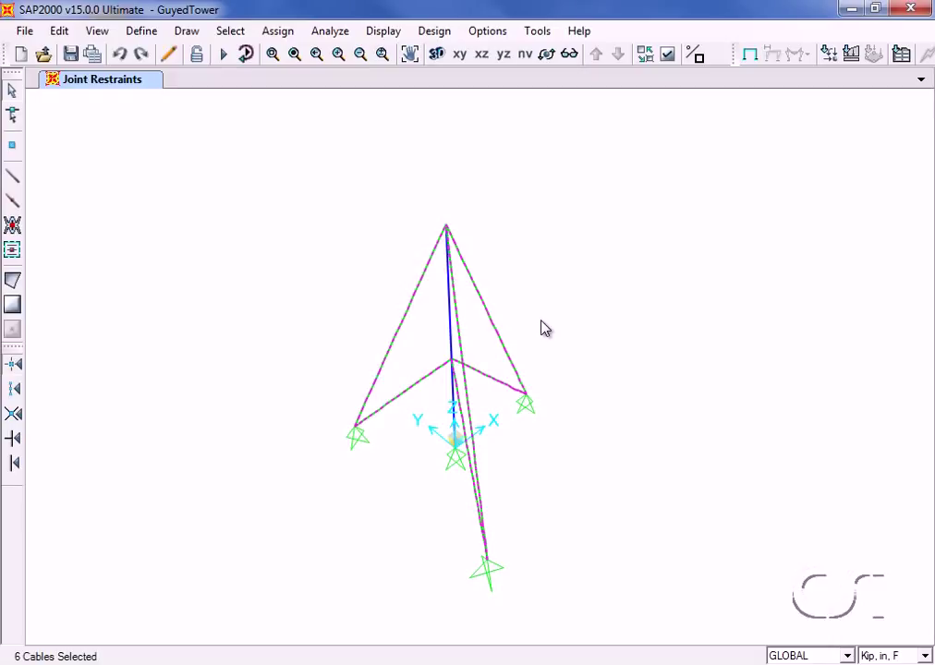
click(278, 31)
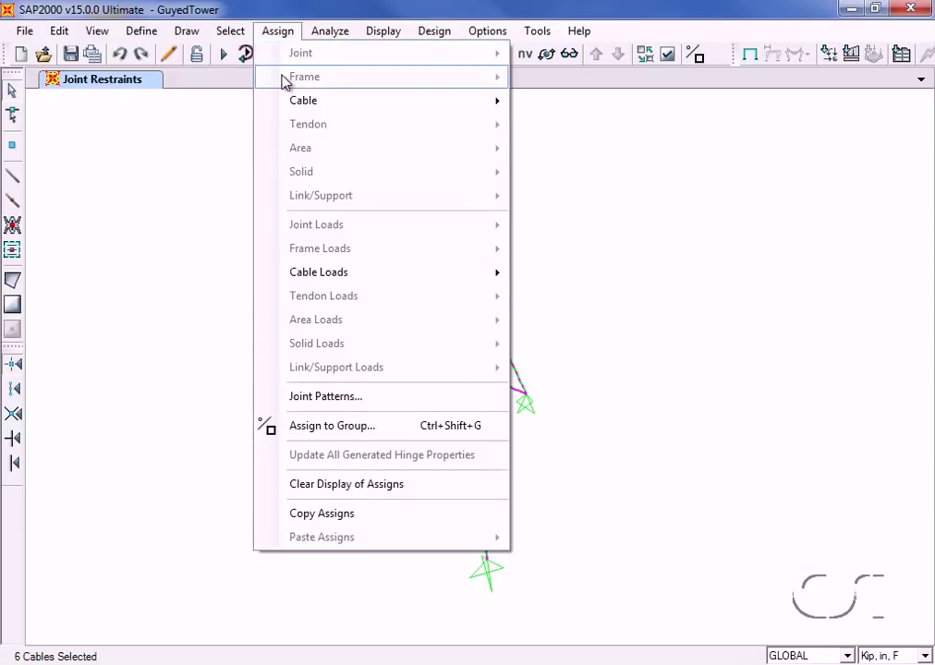
mouse_move(354, 274)
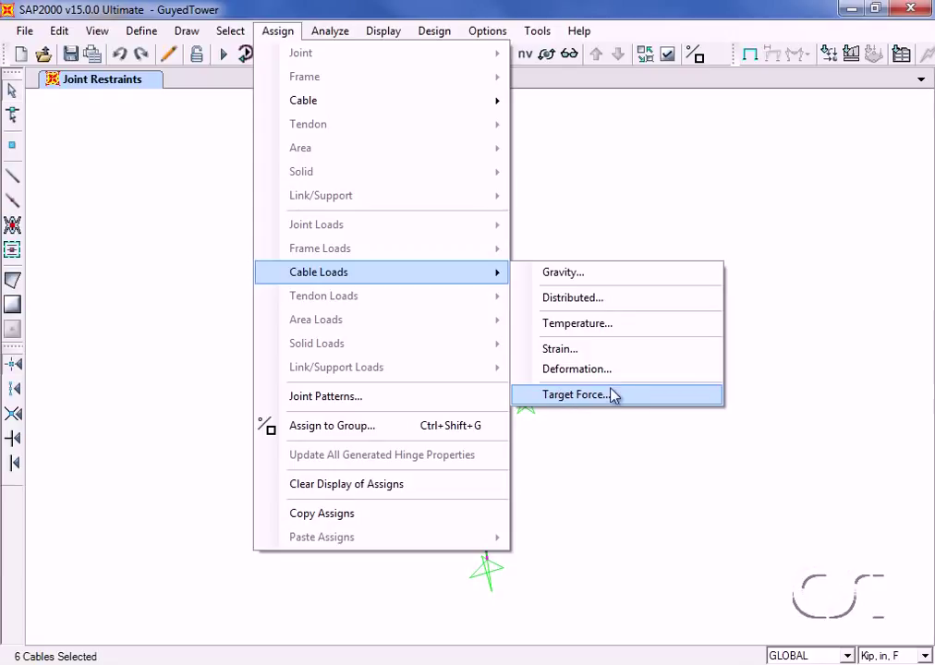
click(582, 395)
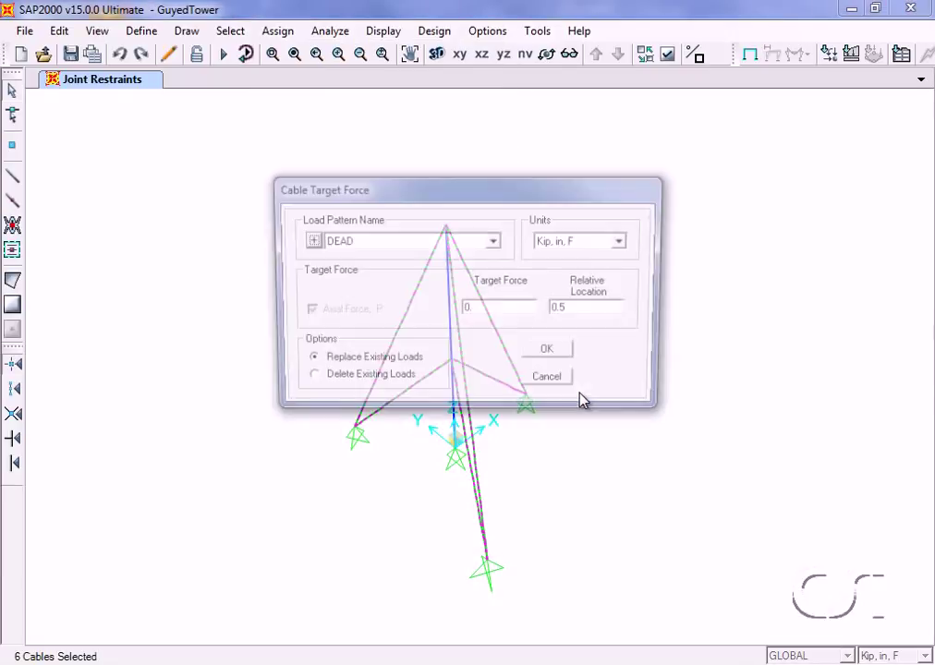
click(420, 240)
click(381, 269)
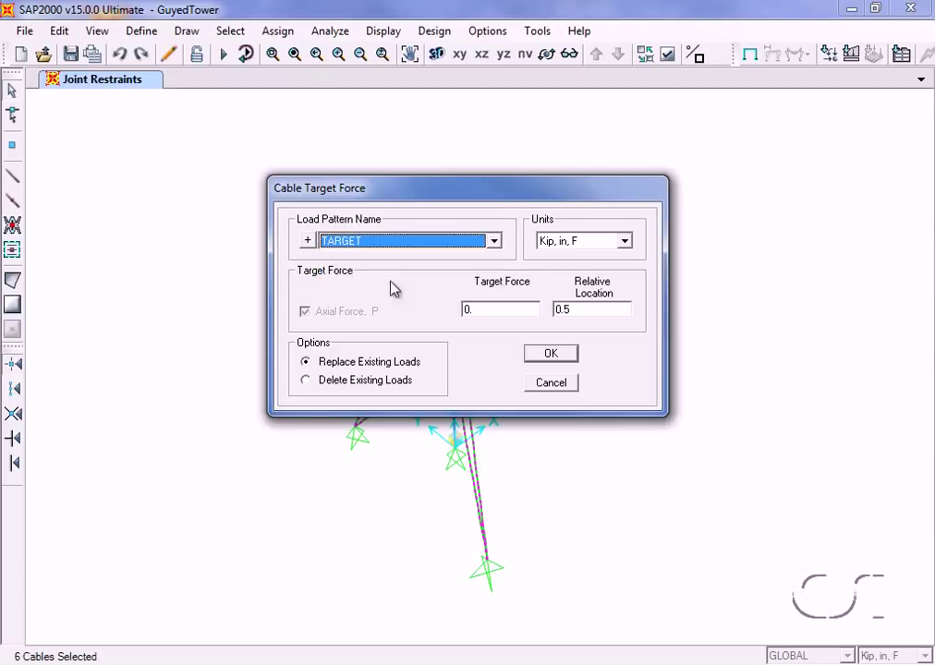
double_click(489, 311)
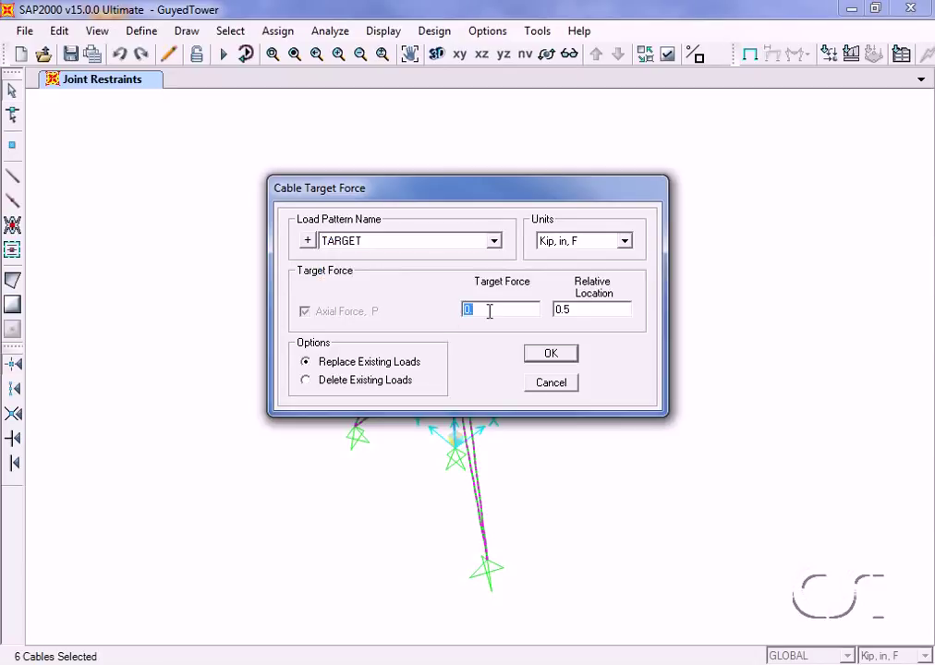
text(8.5)
double_click(583, 310)
text(0)
click(551, 357)
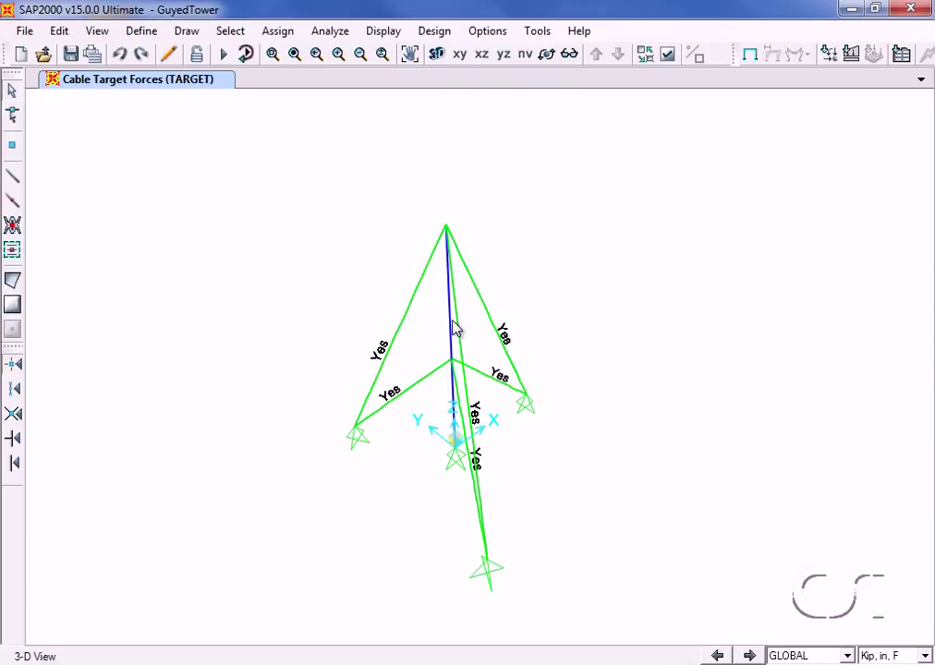
Assign the mast a uniform distributed load of -120 in global Y for the WIND load pattern, using lb, ft, F units
click(451, 331)
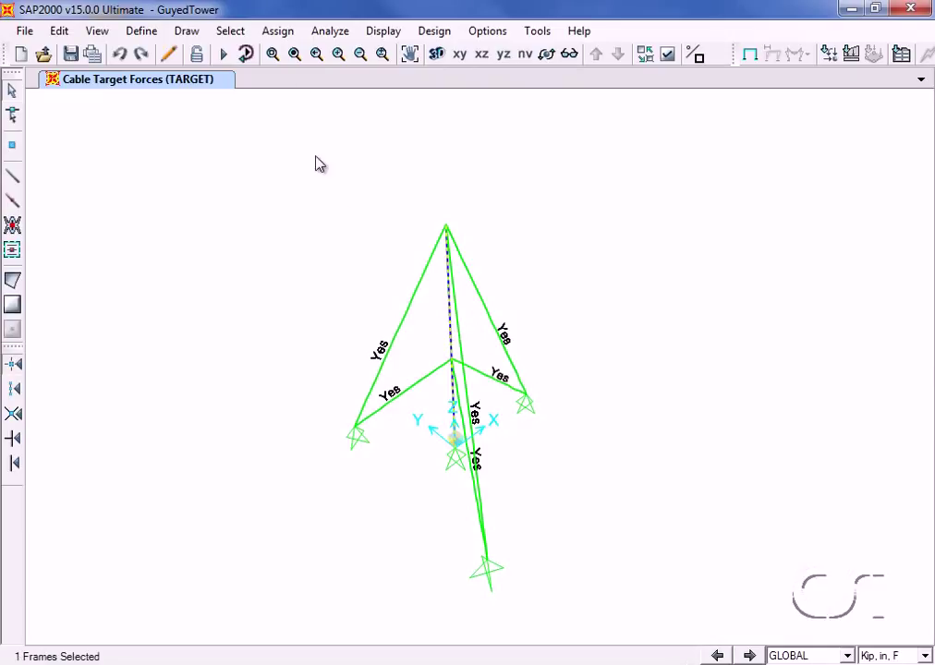
click(277, 32)
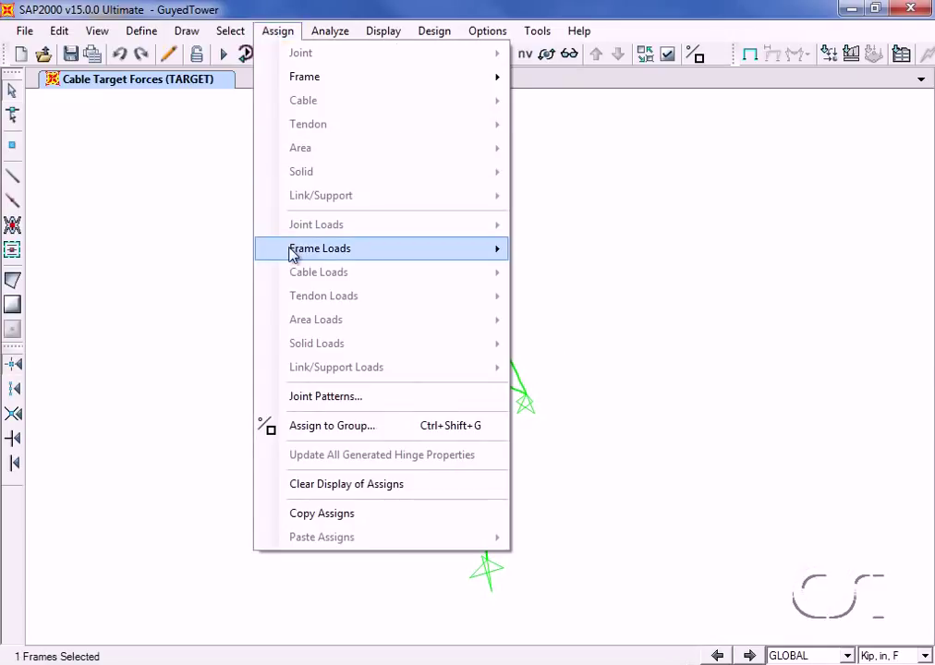
mouse_move(296, 253)
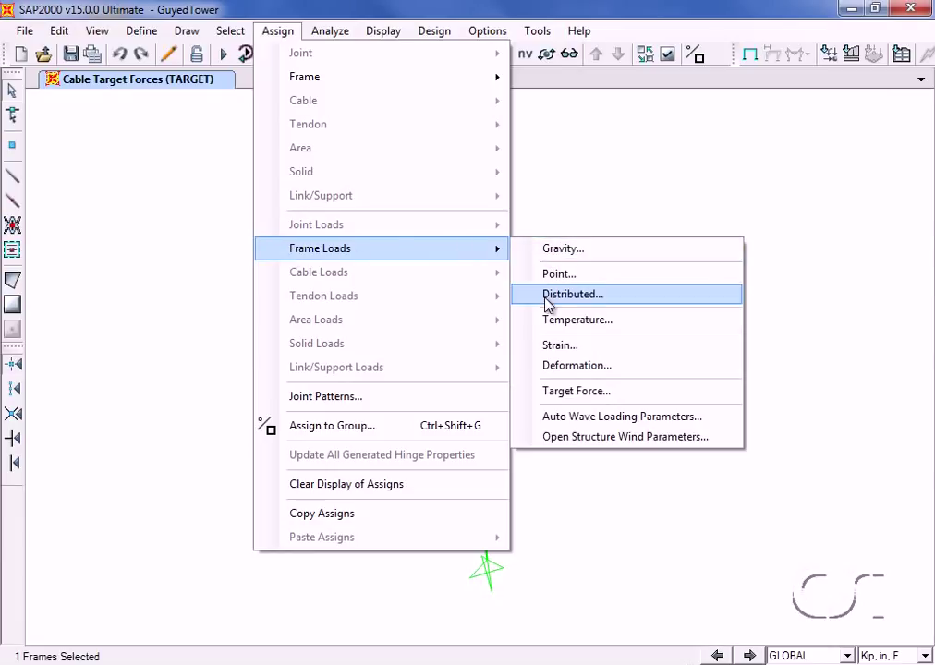
click(572, 293)
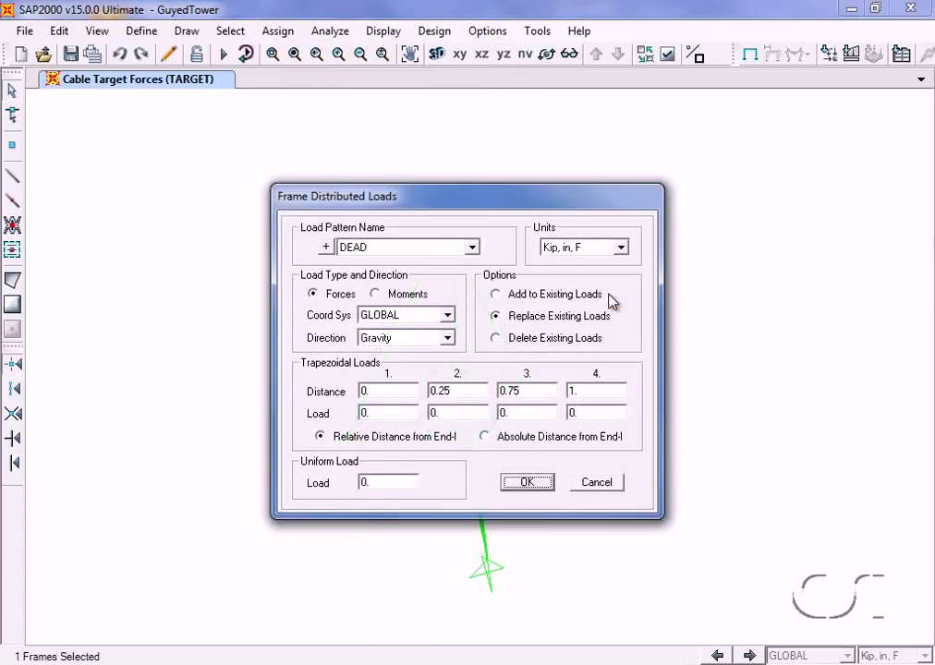
click(472, 247)
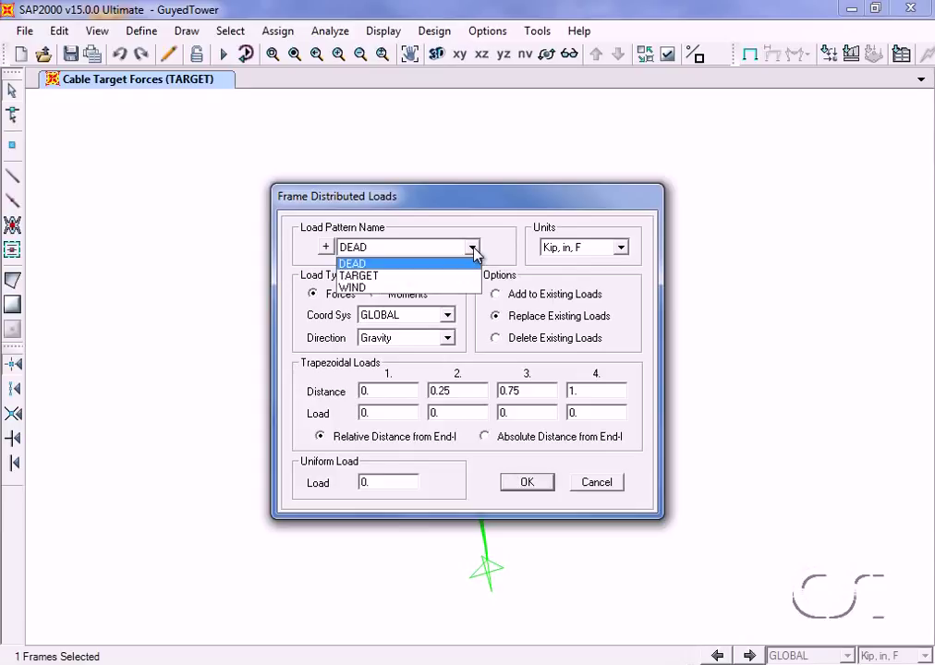
click(413, 288)
click(599, 254)
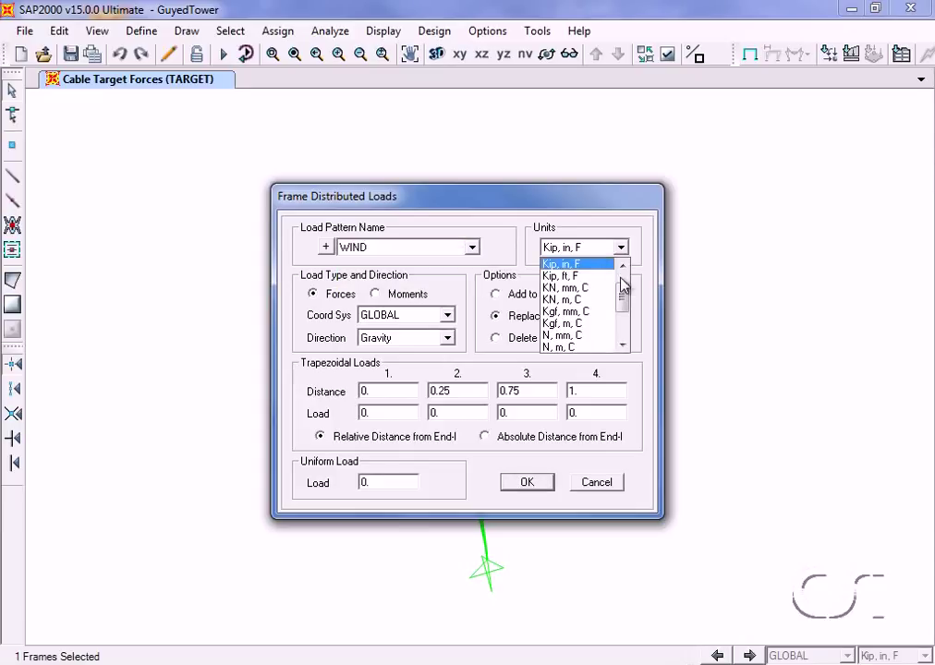
scroll(622, 286, up, 1)
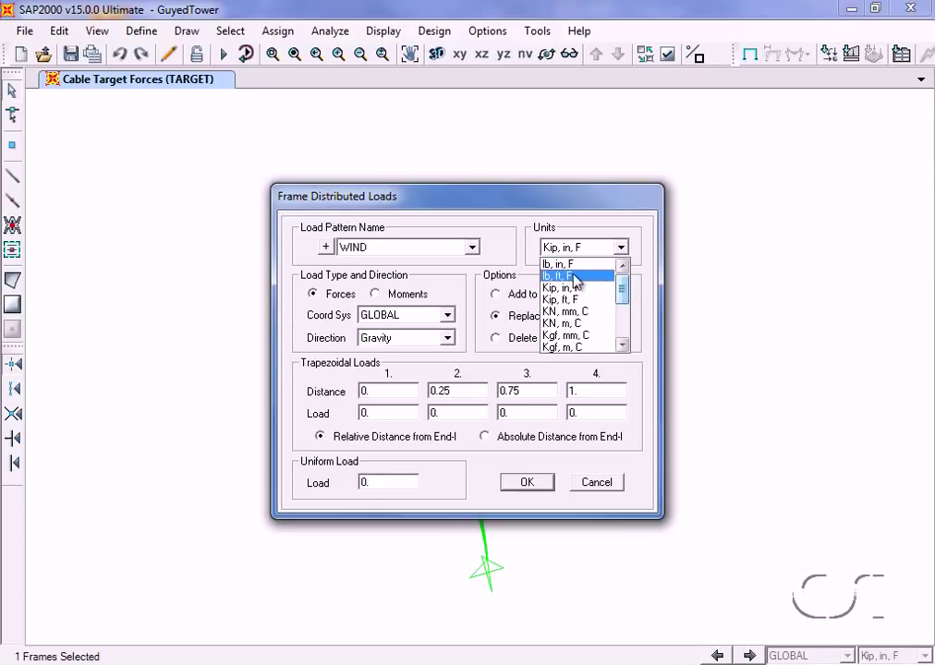
click(582, 275)
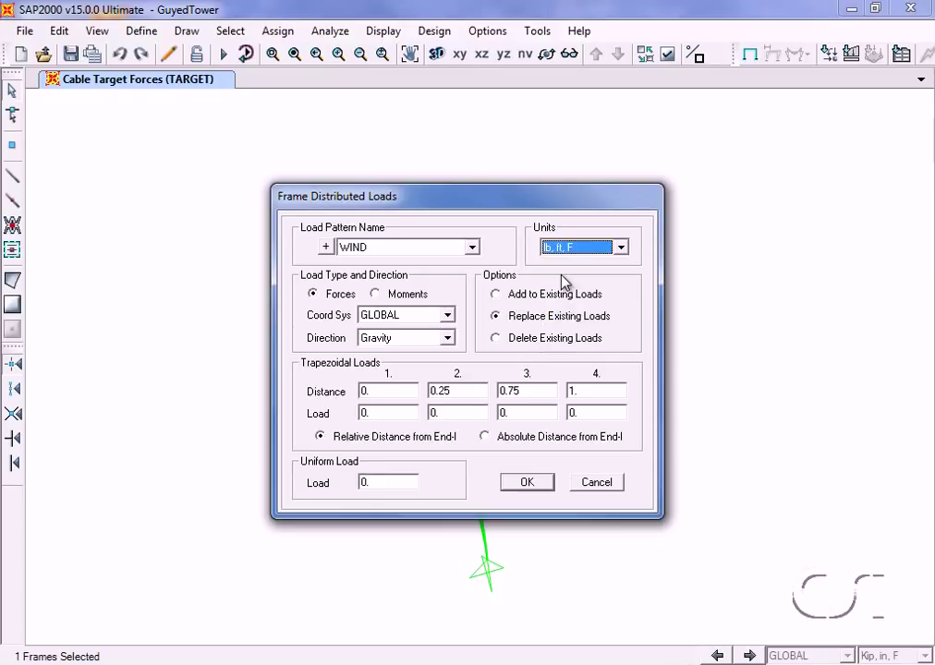
click(447, 338)
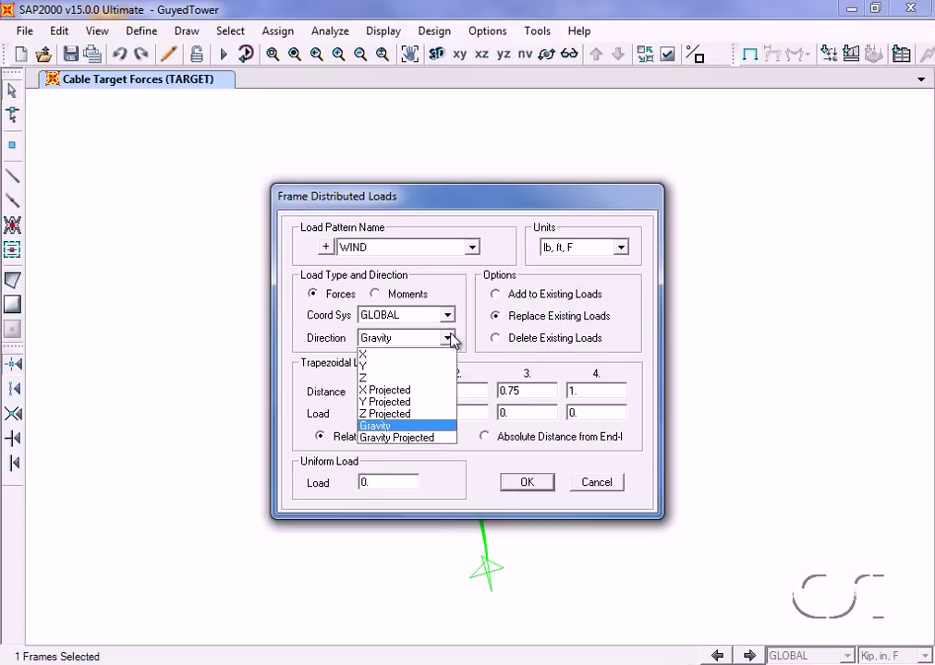
click(390, 367)
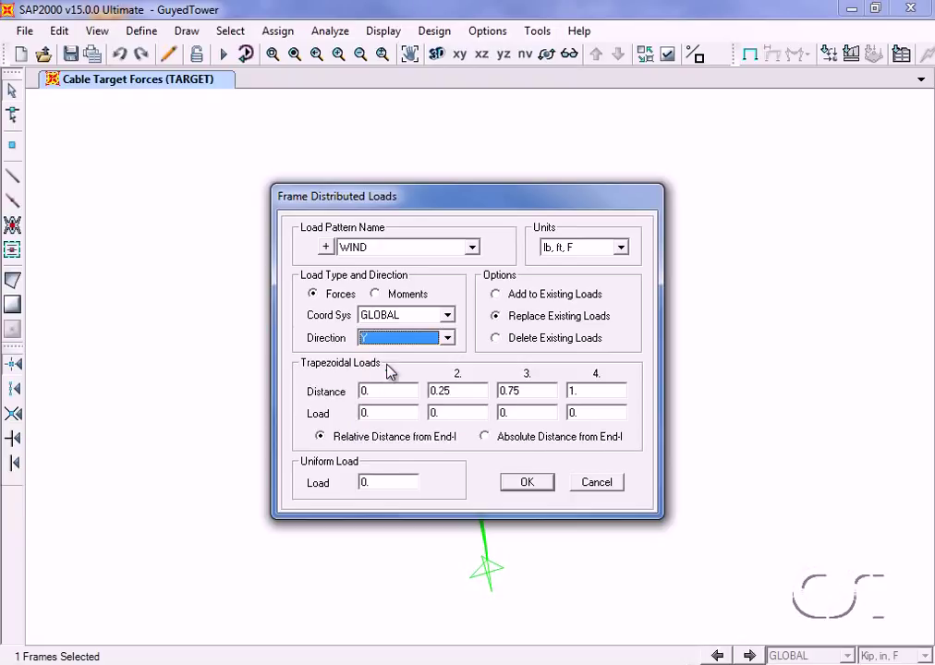
double_click(378, 483)
text(-120)
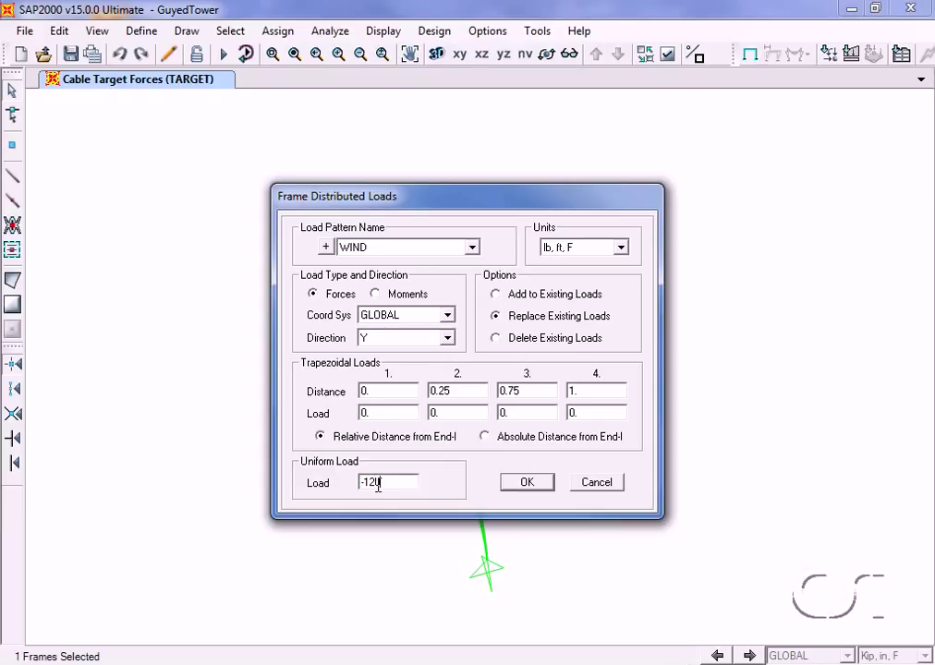
click(527, 482)
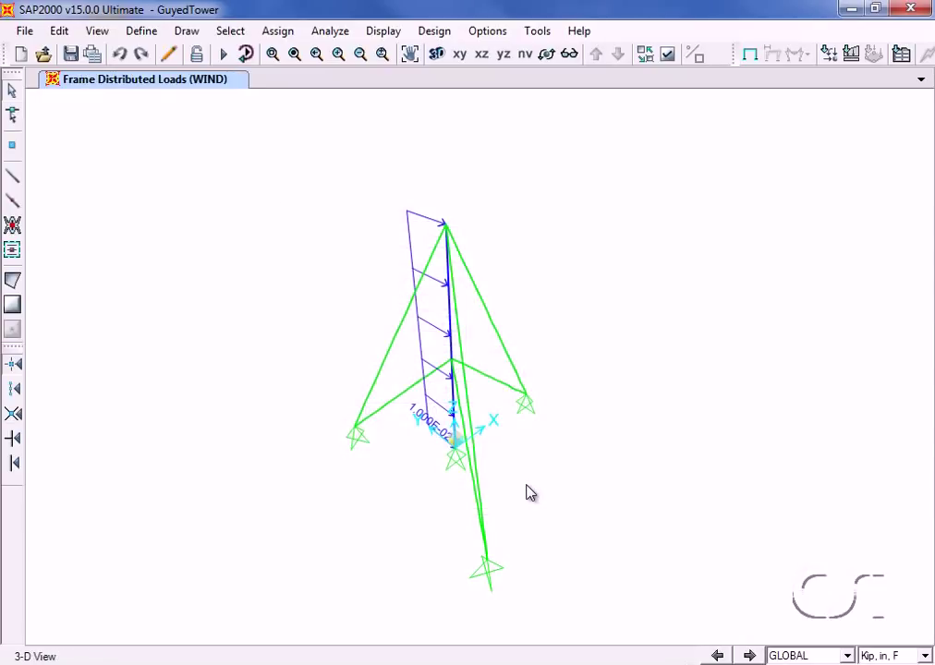
Delete the MODAL load case from the defined load cases
click(141, 32)
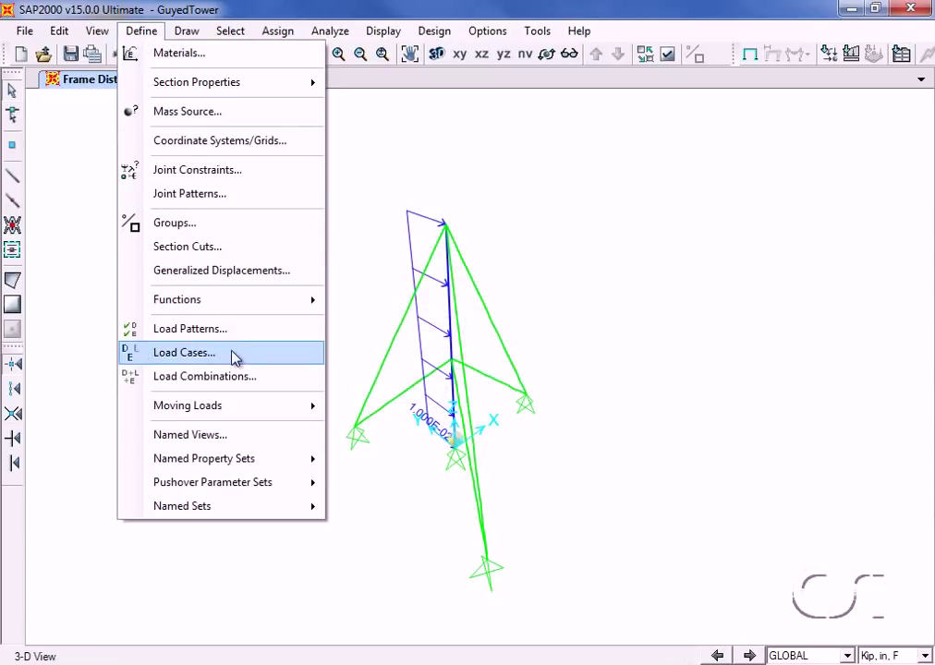
click(185, 353)
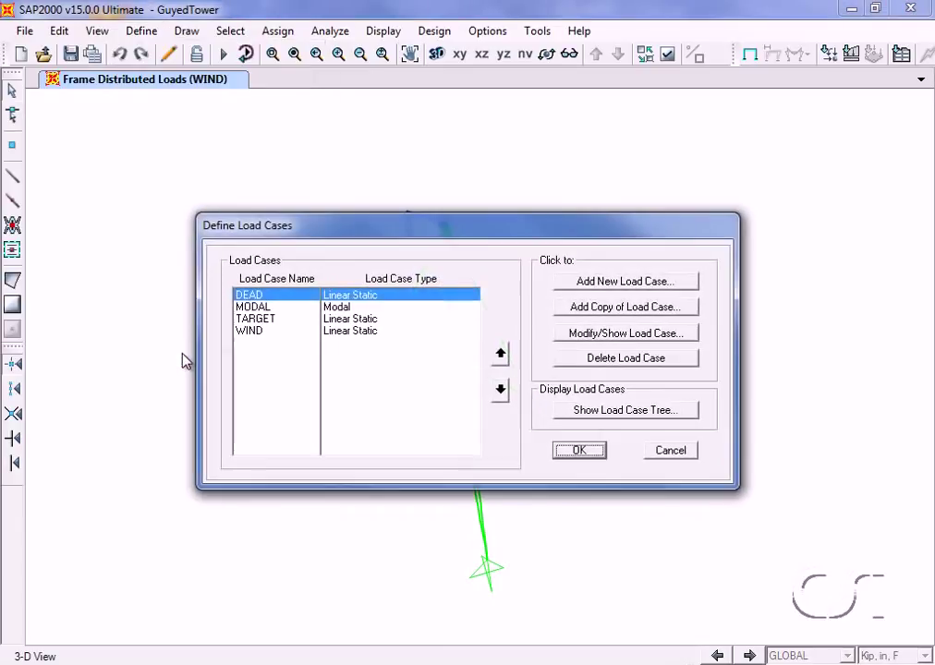
click(255, 309)
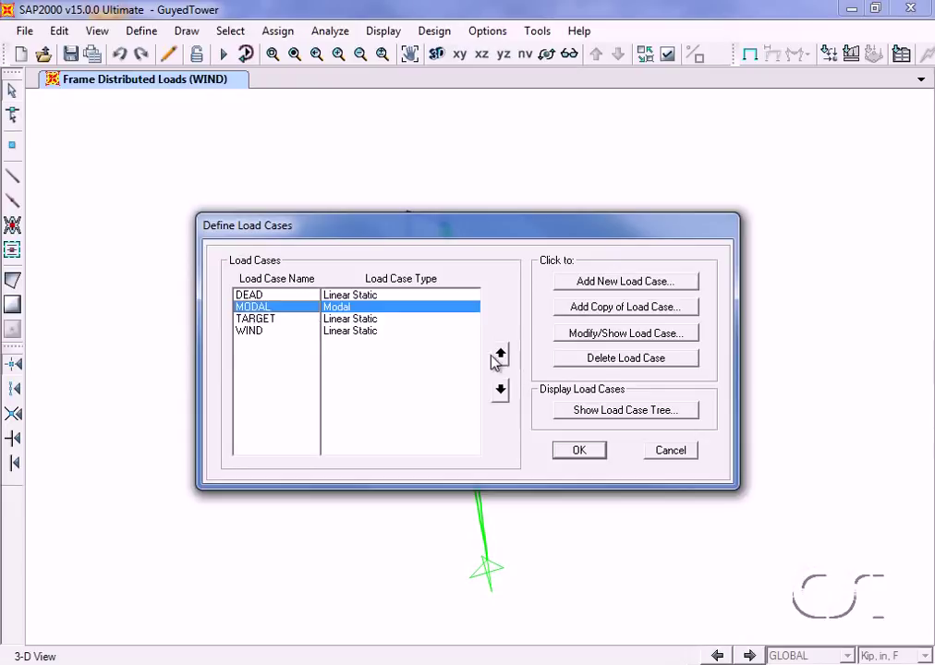
click(602, 360)
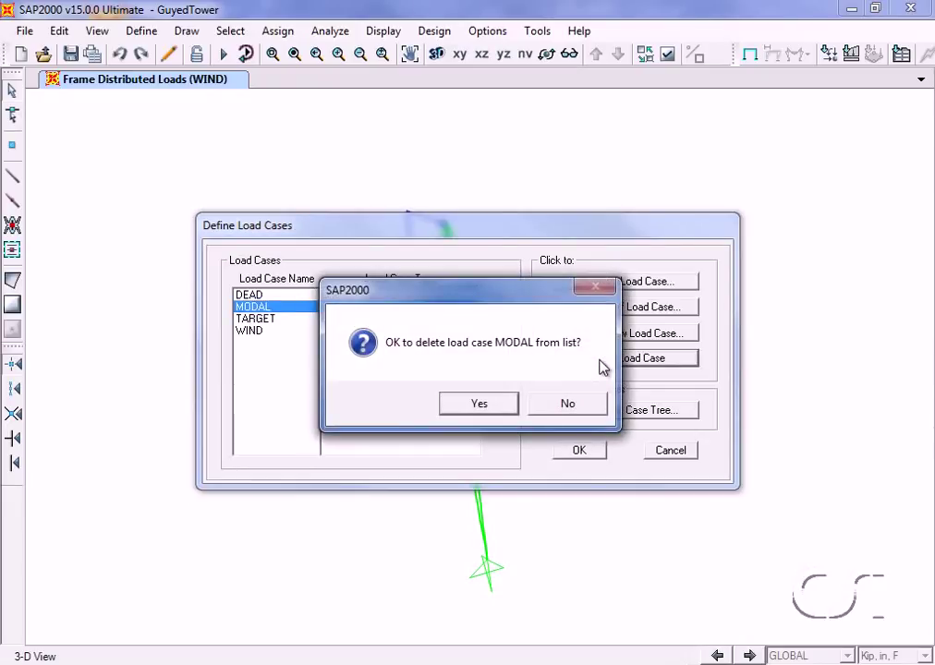
click(477, 406)
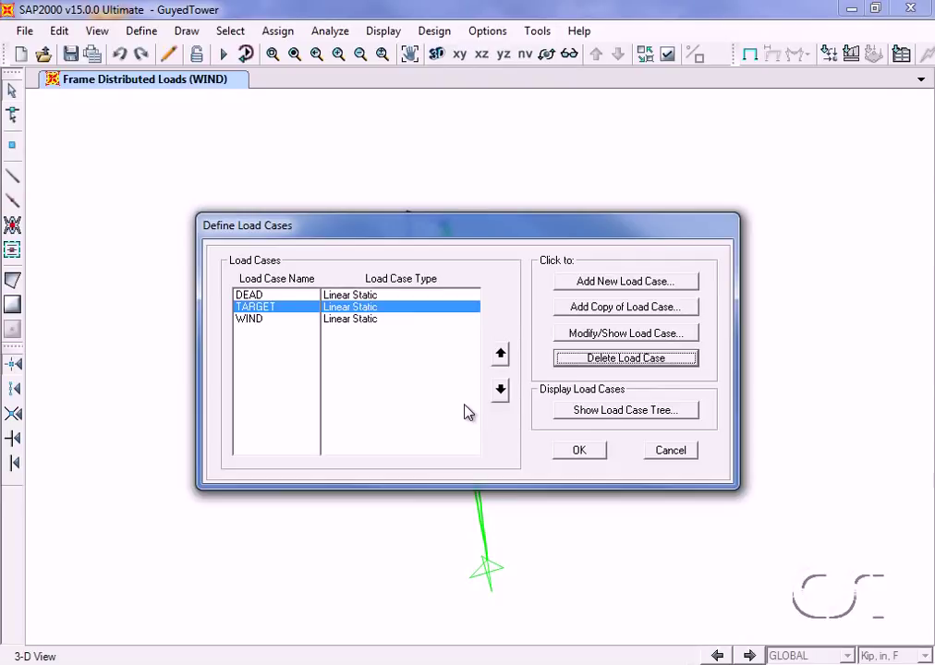
Change the TARGET load case's analysis type to nonlinear static
click(274, 296)
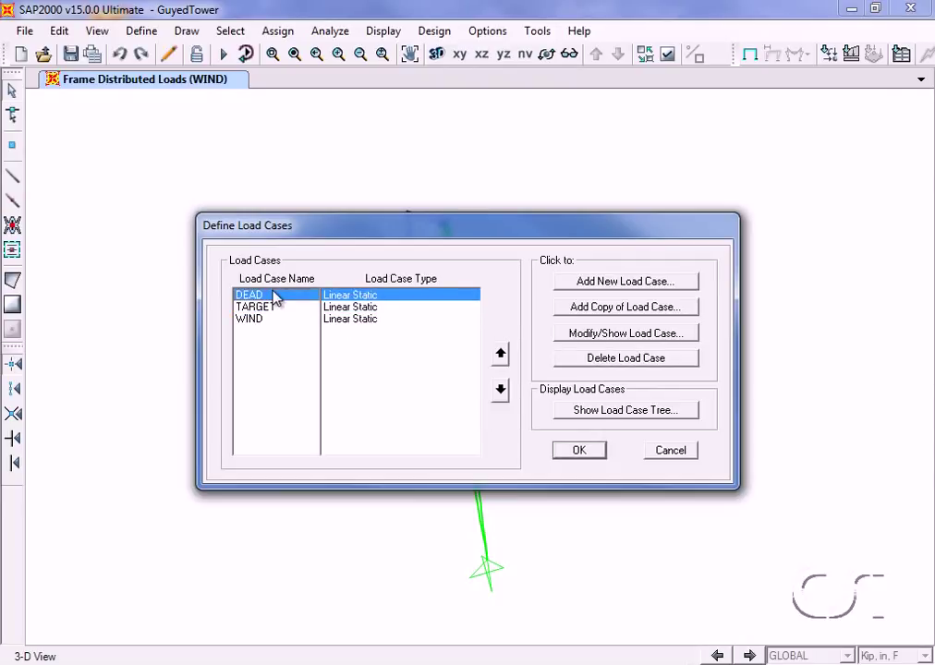
click(272, 308)
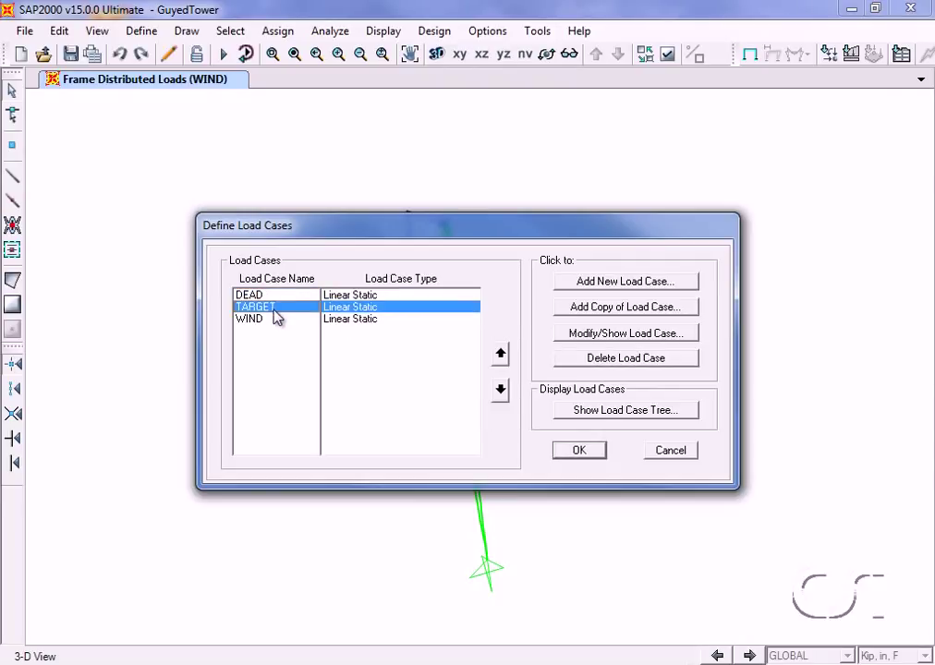
click(272, 321)
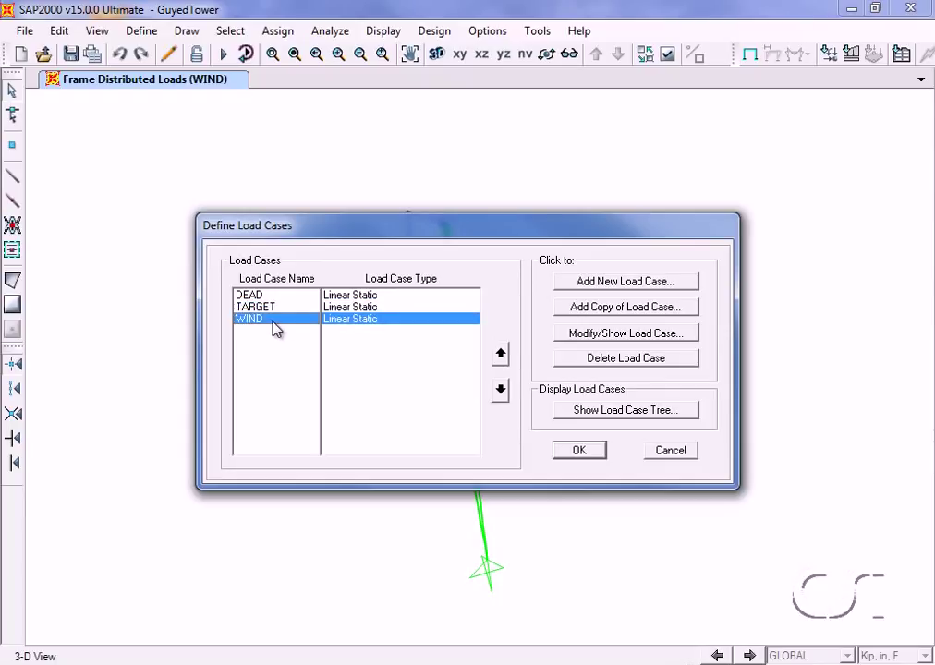
click(266, 307)
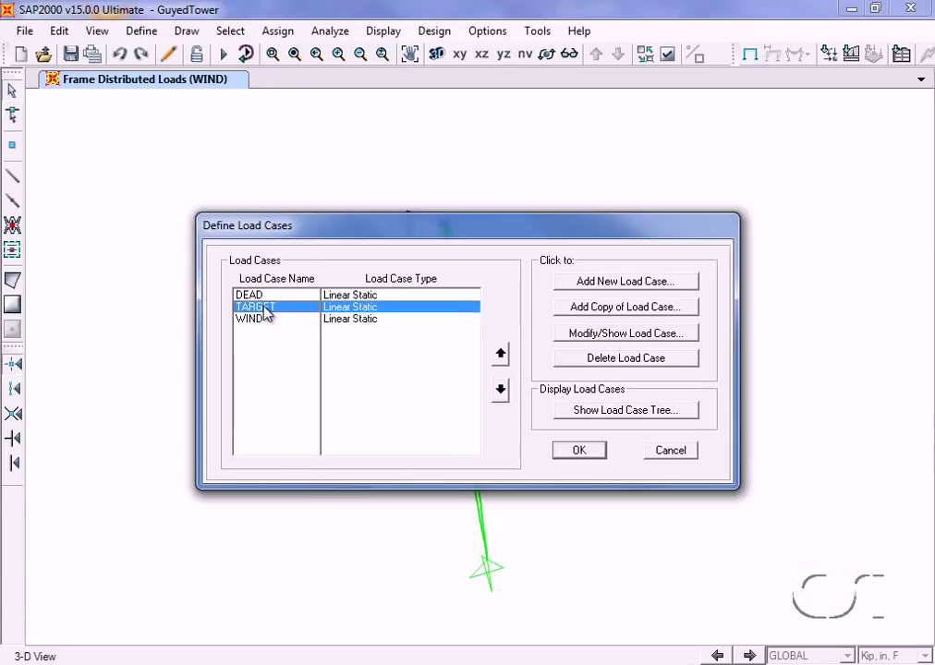
click(652, 337)
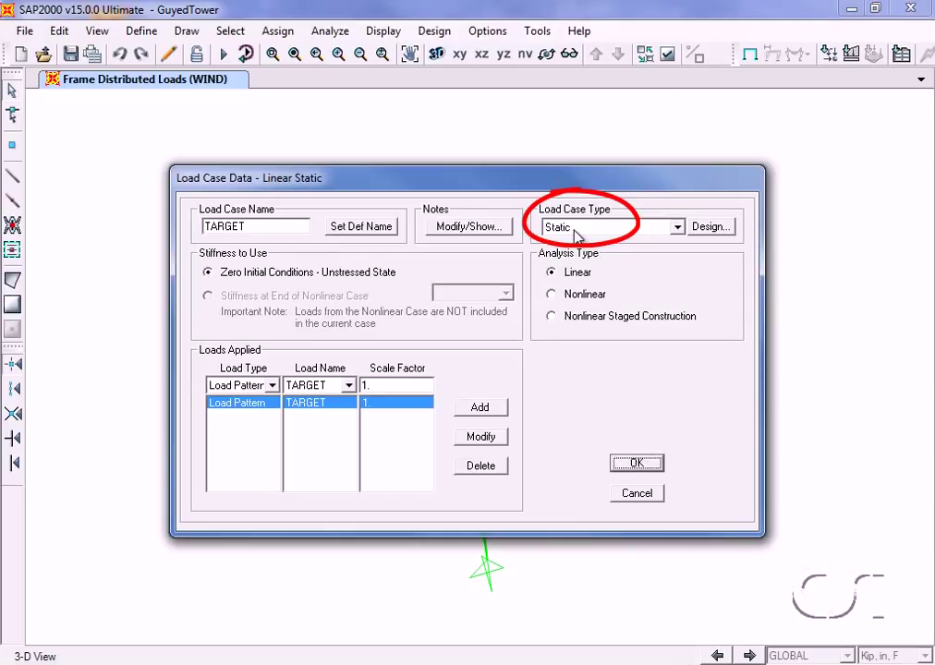
click(552, 296)
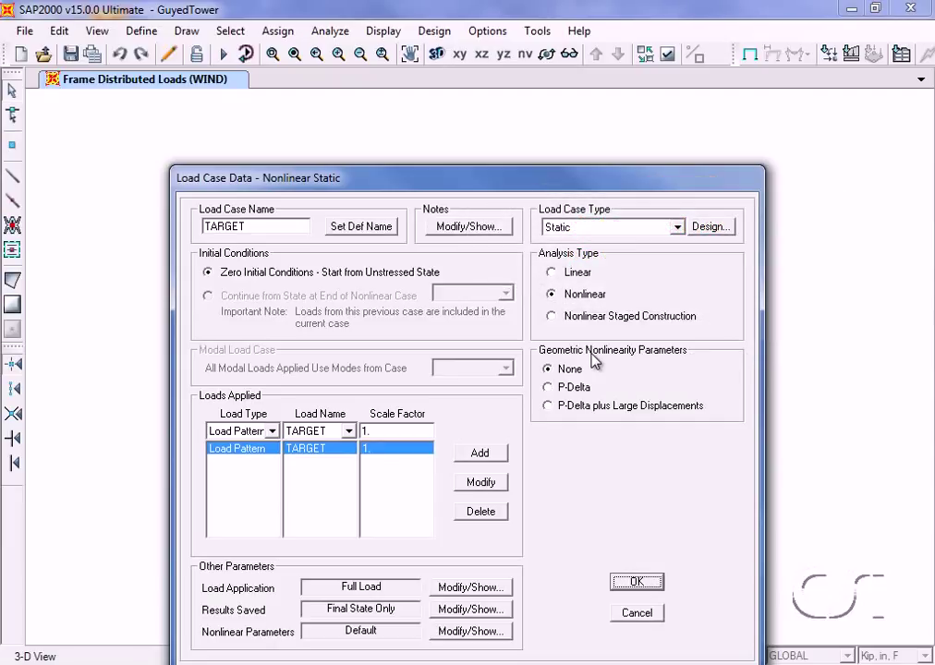
Add the DEAD load pattern with scale factor 1 to the TARGET case, check its nonlinear parameters, and accept the case
click(346, 431)
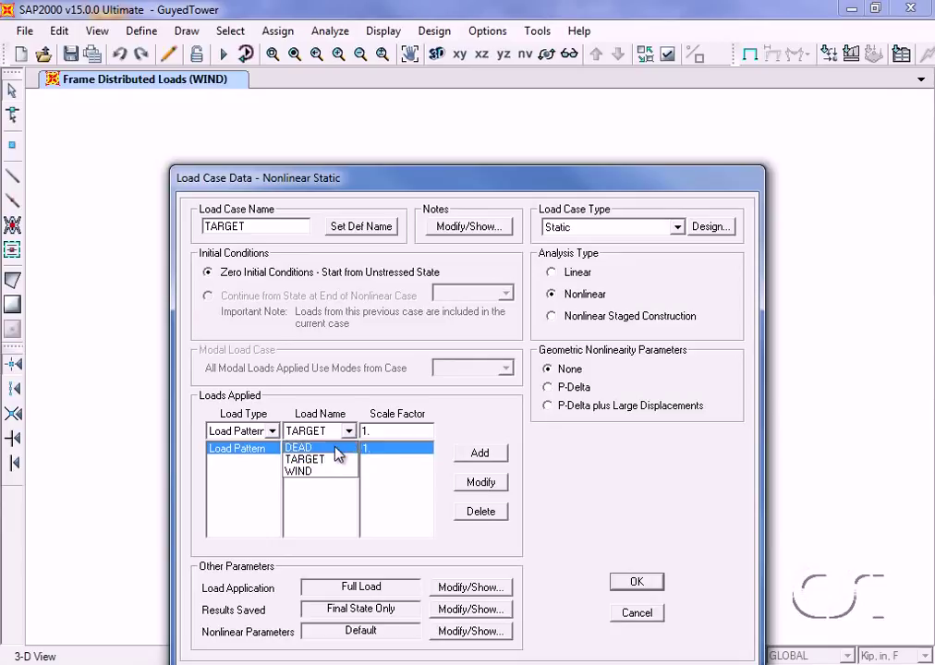
click(338, 450)
click(478, 452)
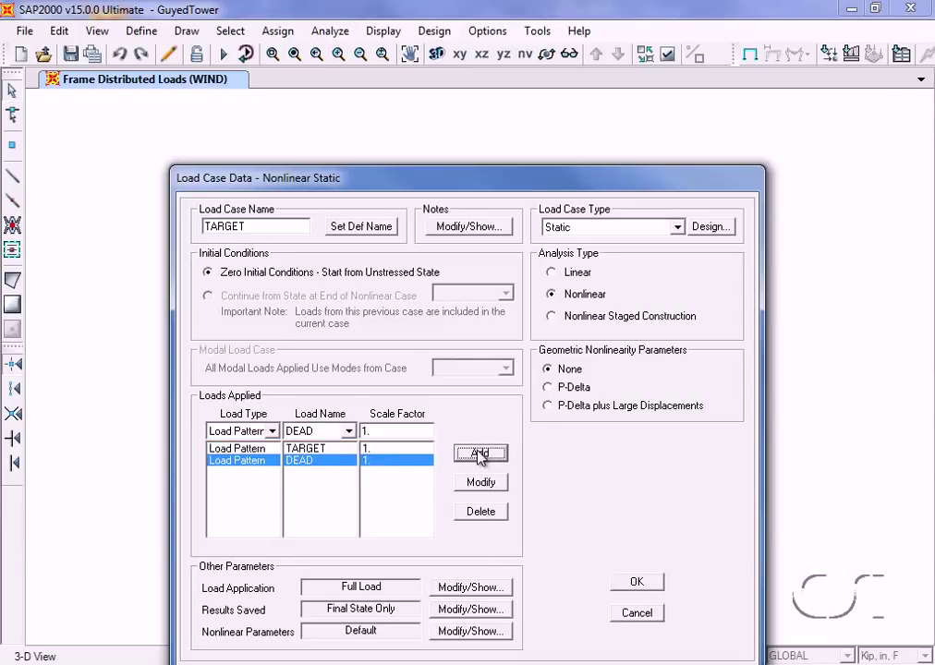
click(471, 635)
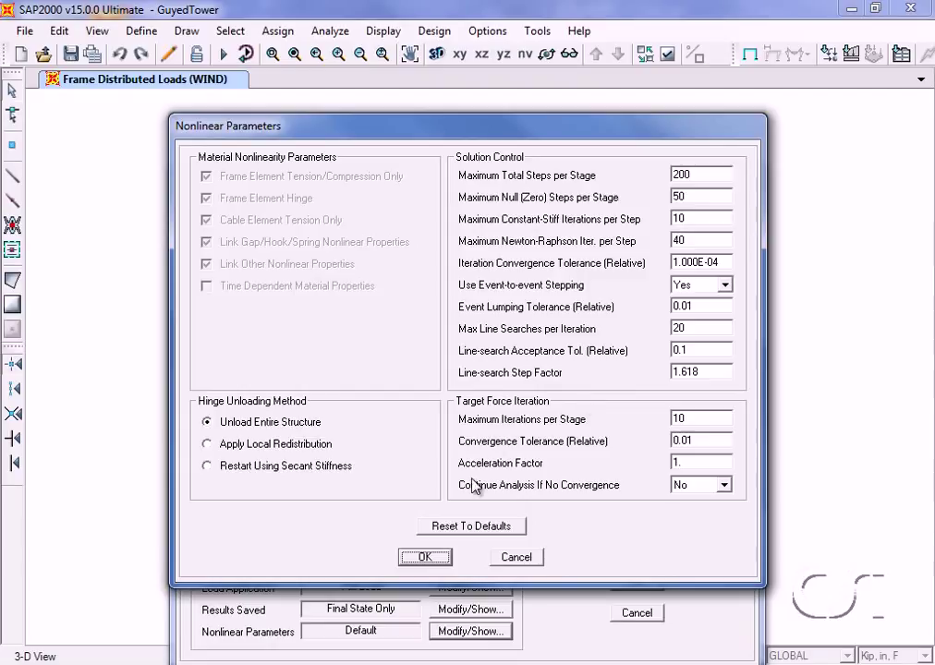
click(425, 558)
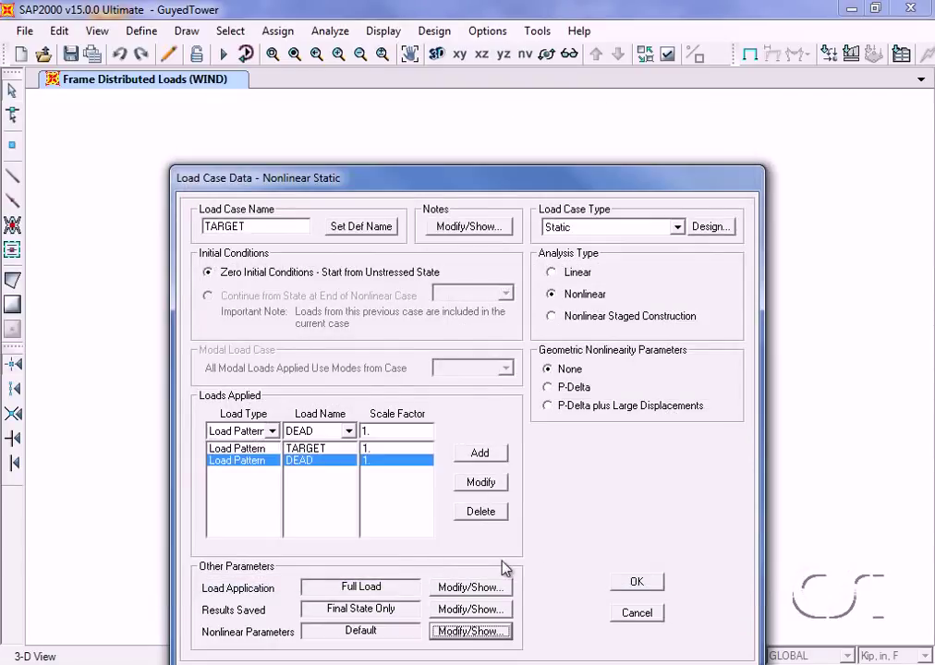
click(634, 584)
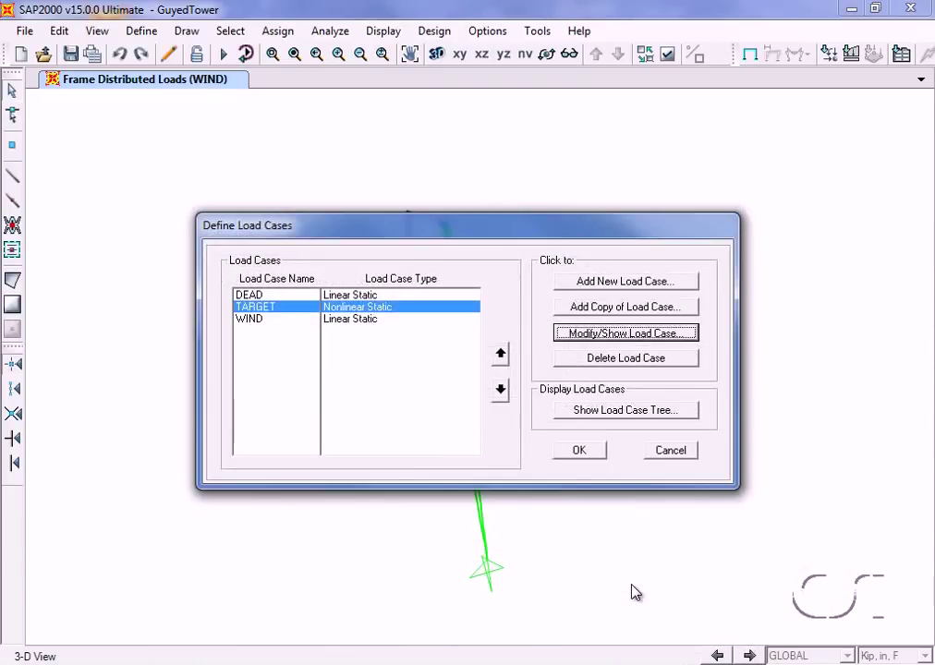
Make the WIND load case nonlinear static, continuing from the state at the end of the TARGET case, and accept it
click(256, 322)
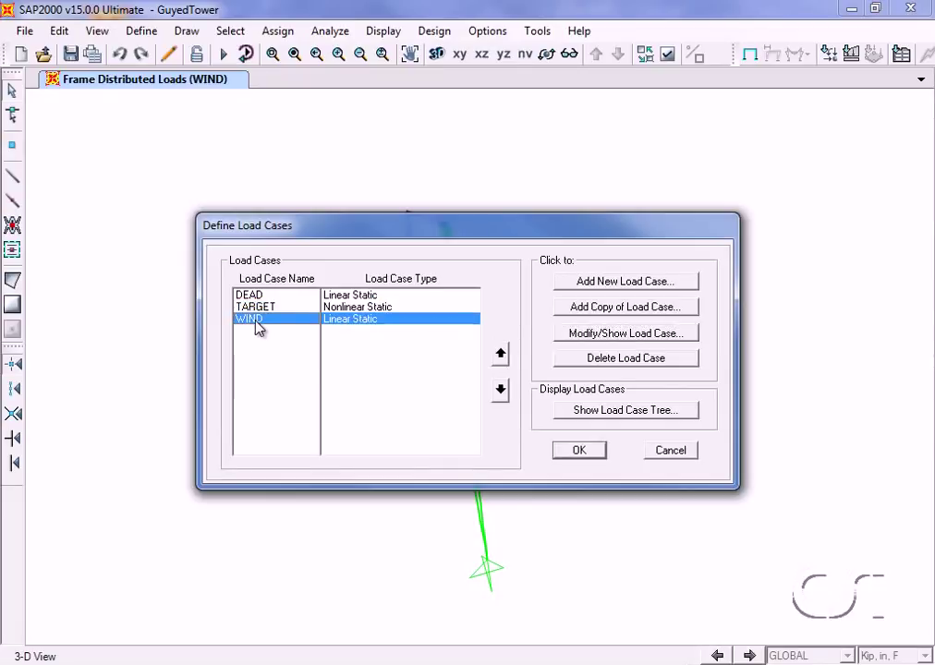
click(605, 334)
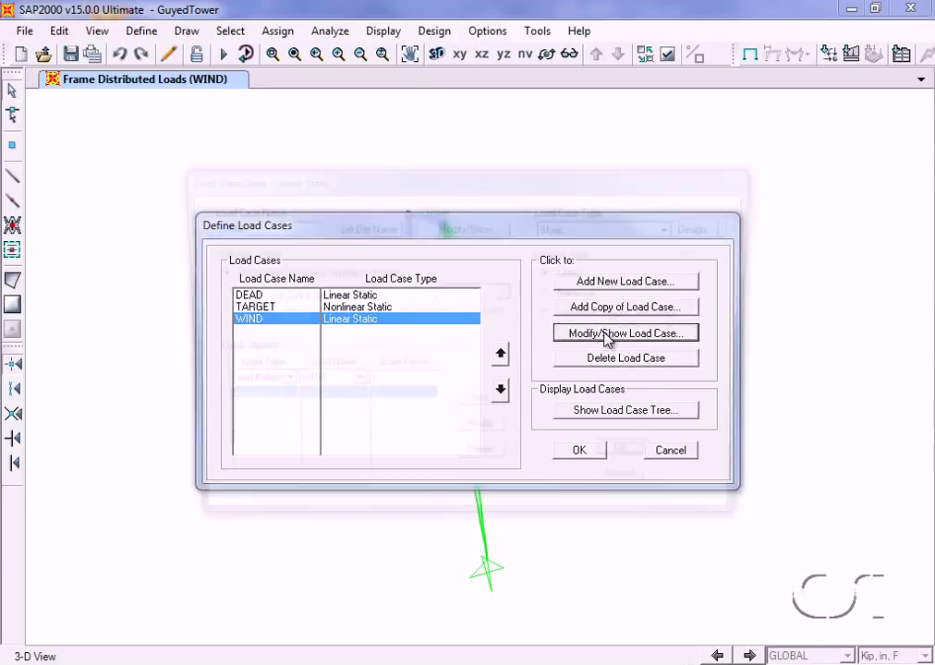
click(552, 293)
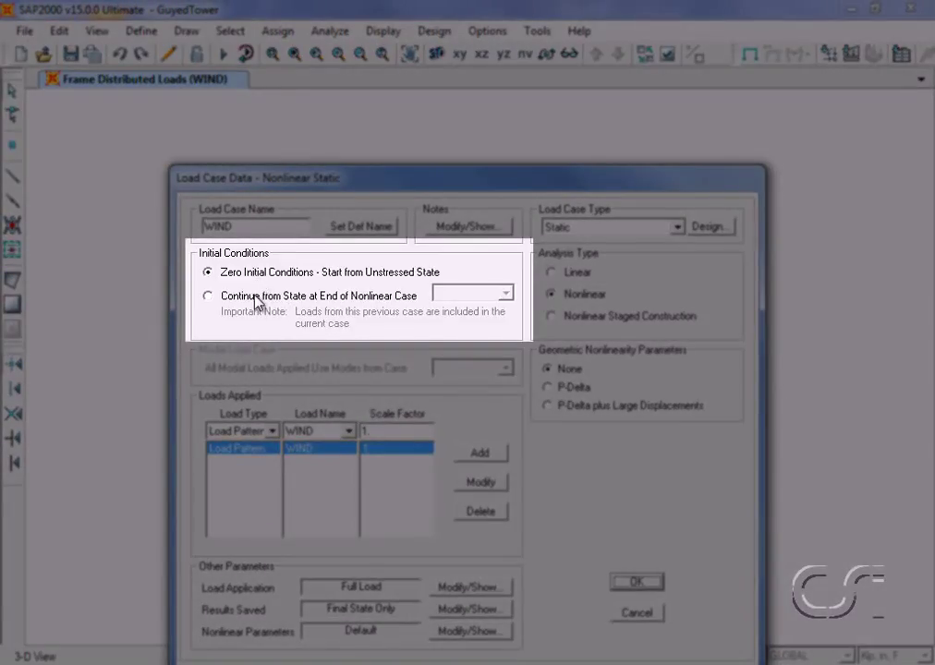
click(209, 298)
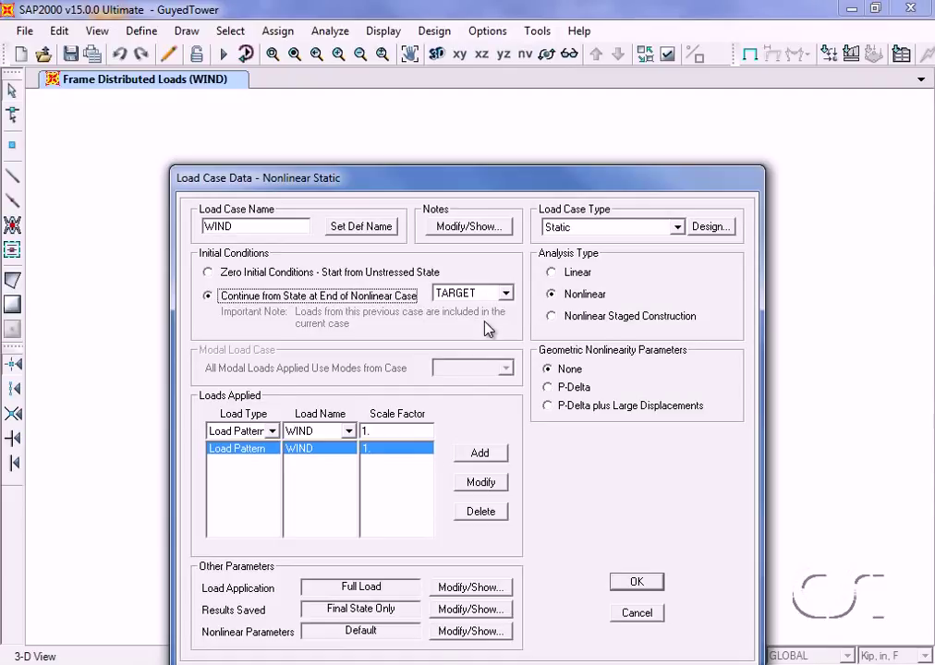
click(636, 582)
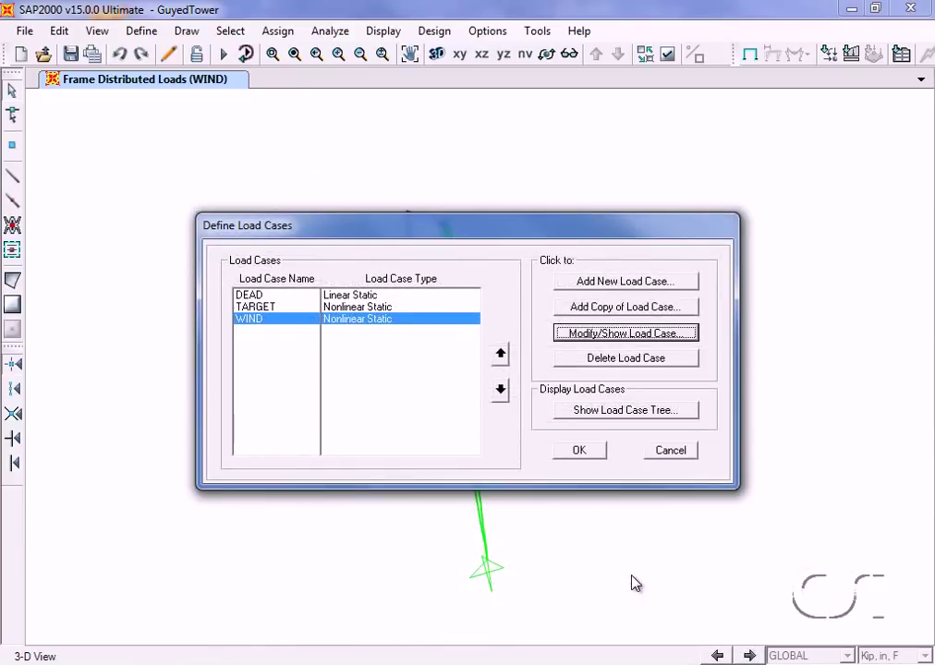
Delete the DEAD load case from the defined load cases and accept the list
click(258, 295)
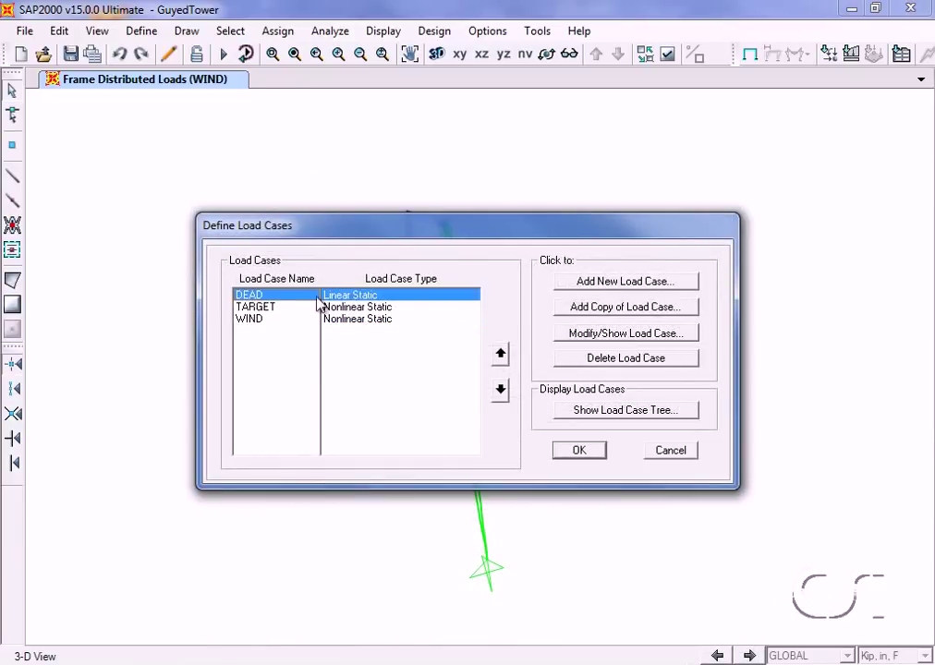
click(626, 360)
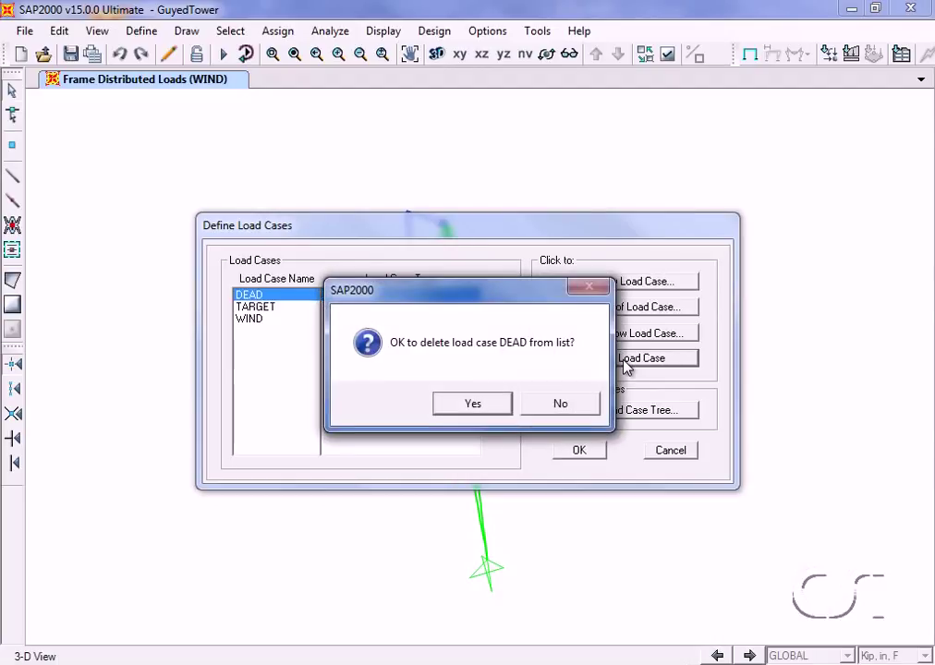
click(474, 403)
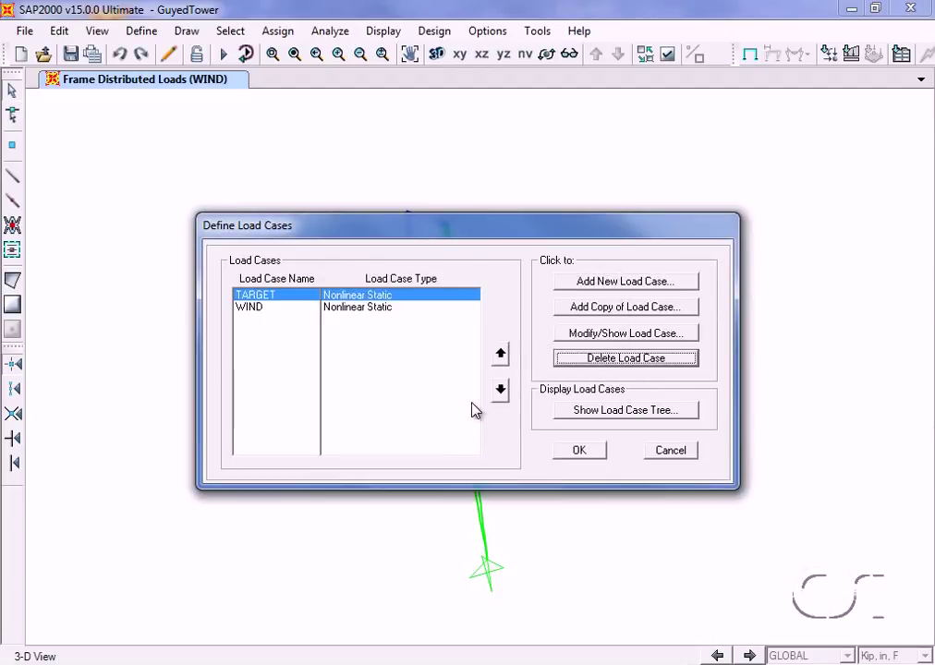
click(580, 451)
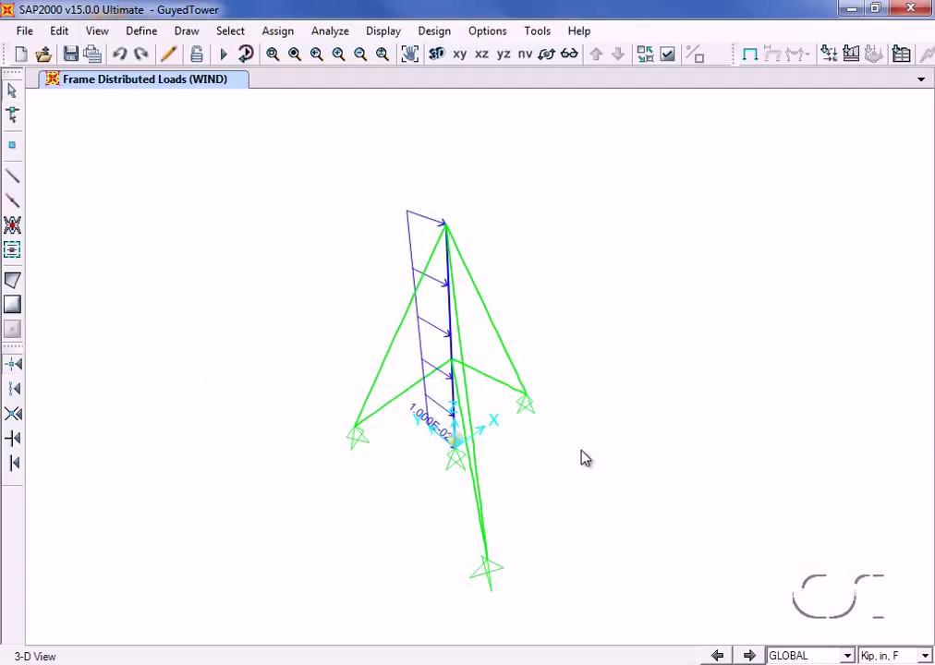
Run the analysis for the TARGET and WIND nonlinear static load cases
click(224, 57)
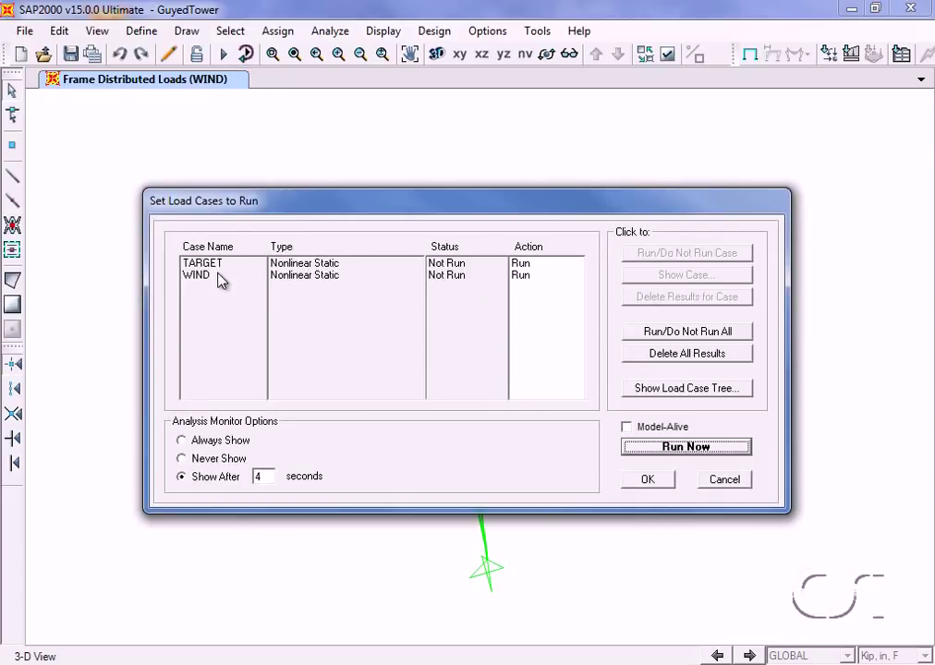
click(671, 452)
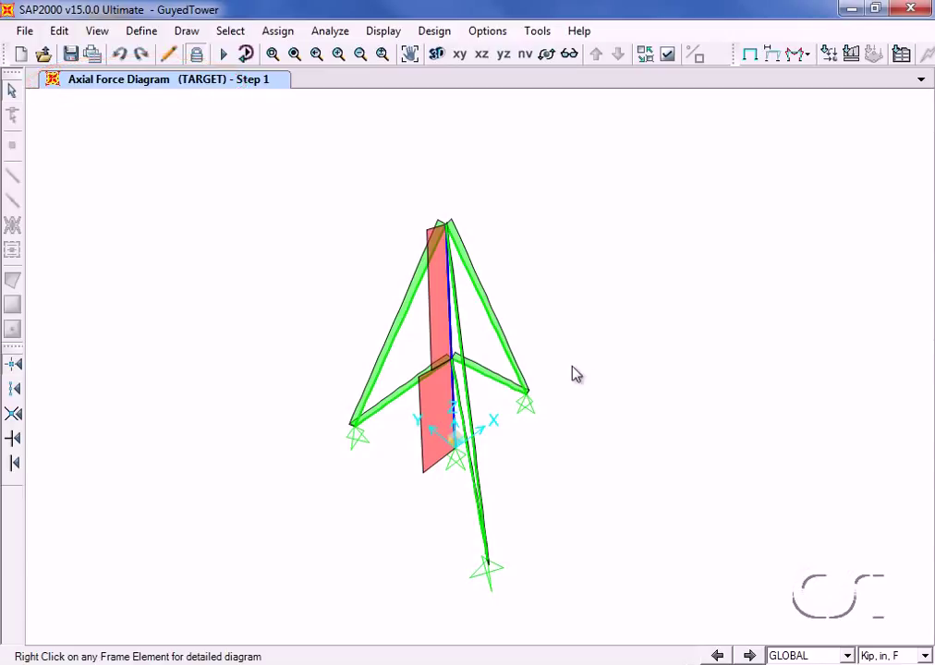
Inspect the detailed axial force diagrams of the three upper guy cables for the TARGET case, closing each one
right_click(490, 324)
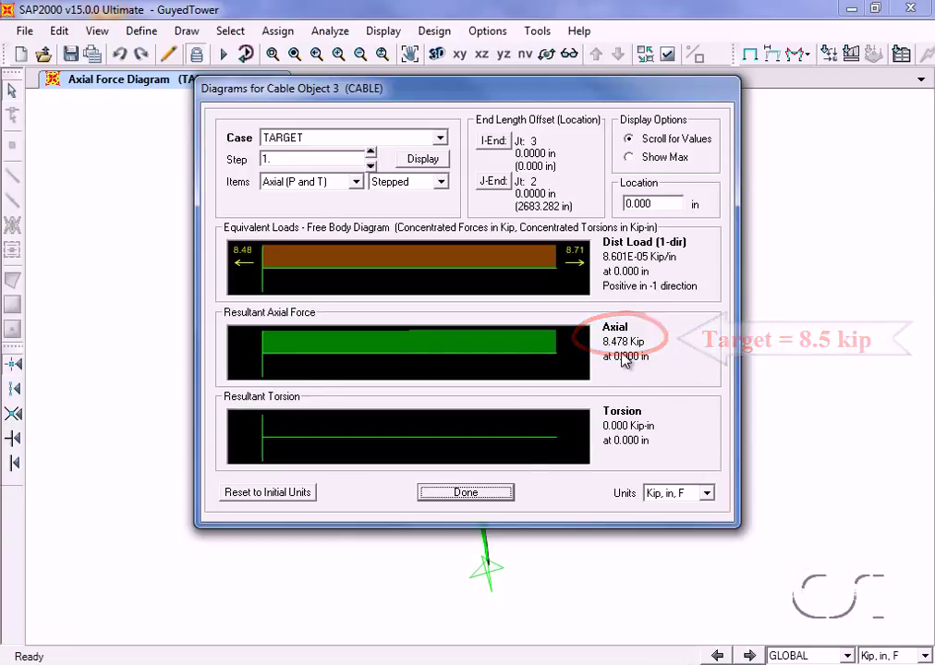
click(466, 493)
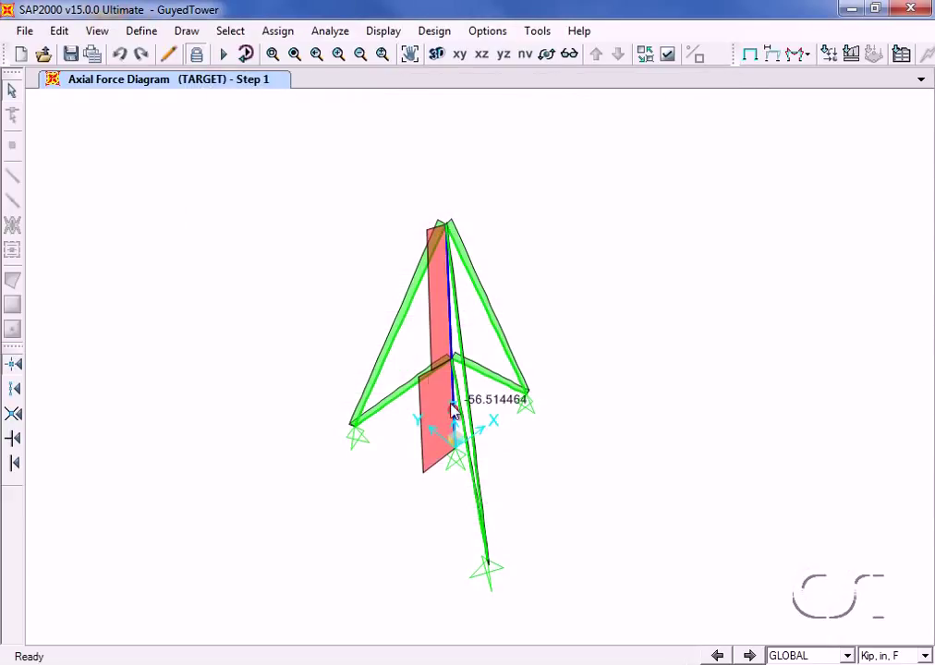
right_click(393, 335)
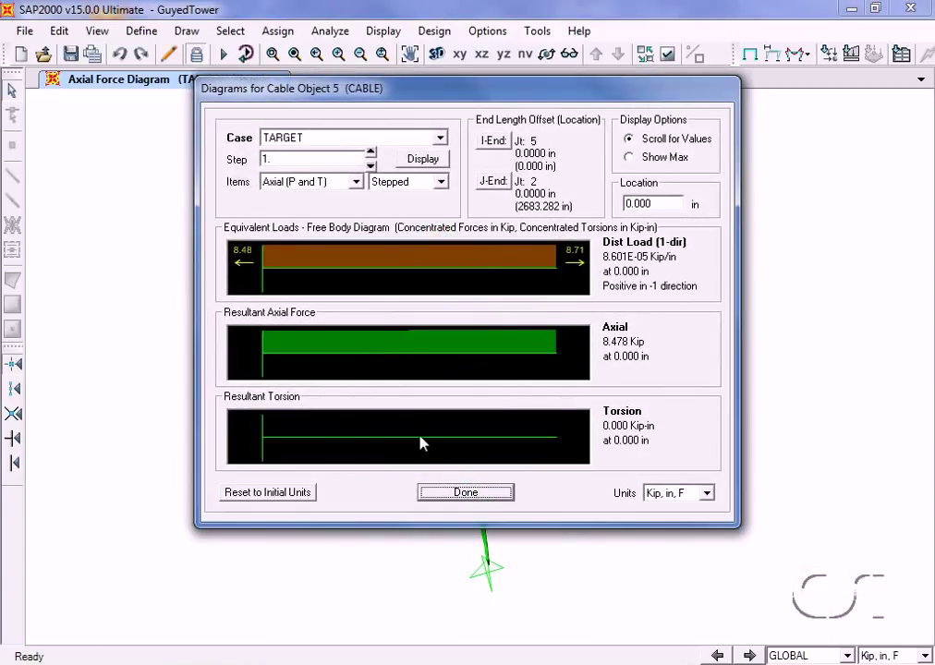
click(466, 493)
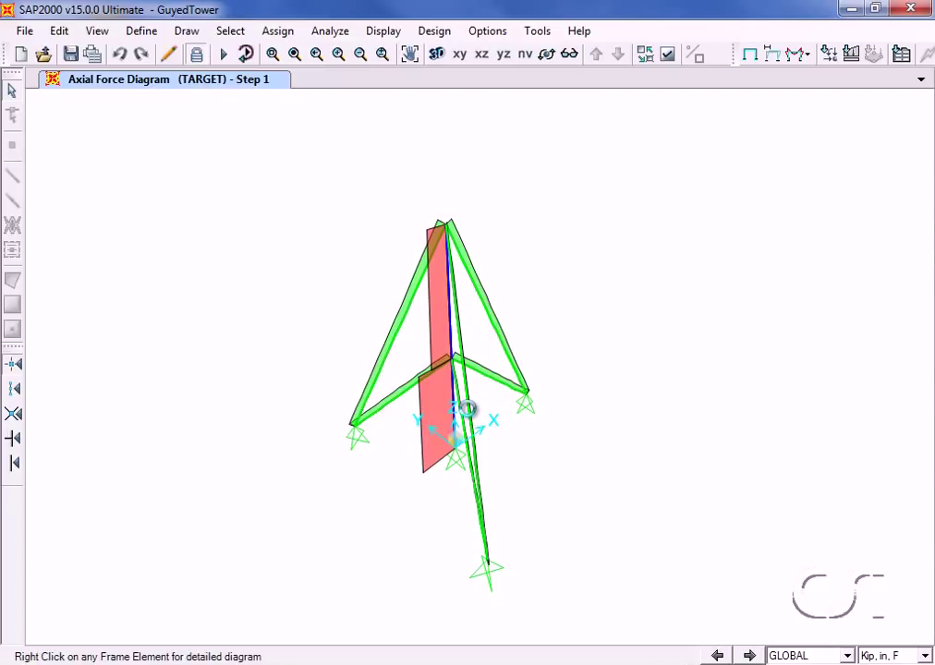
right_click(470, 417)
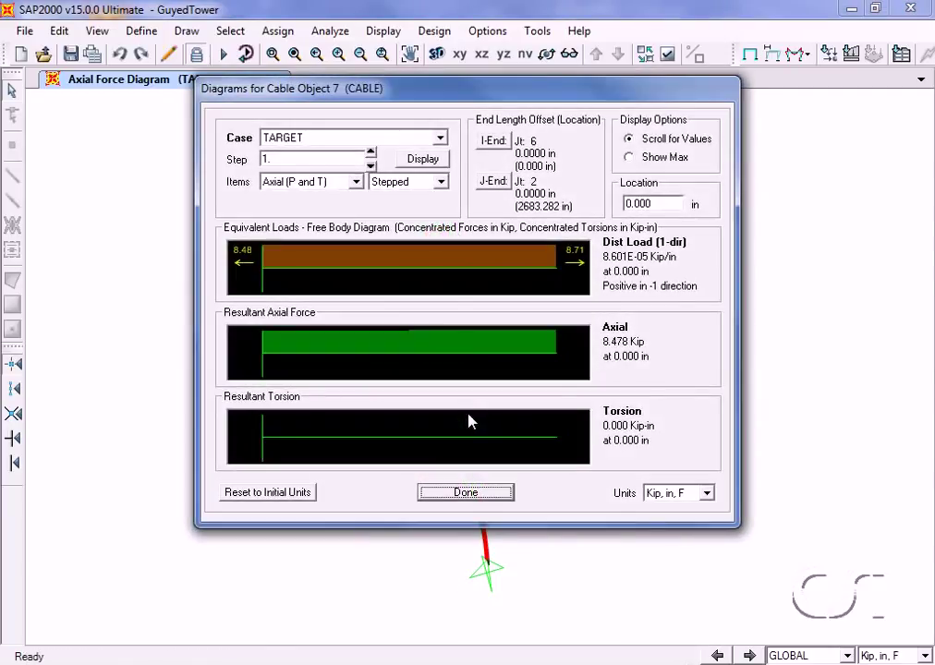
click(486, 494)
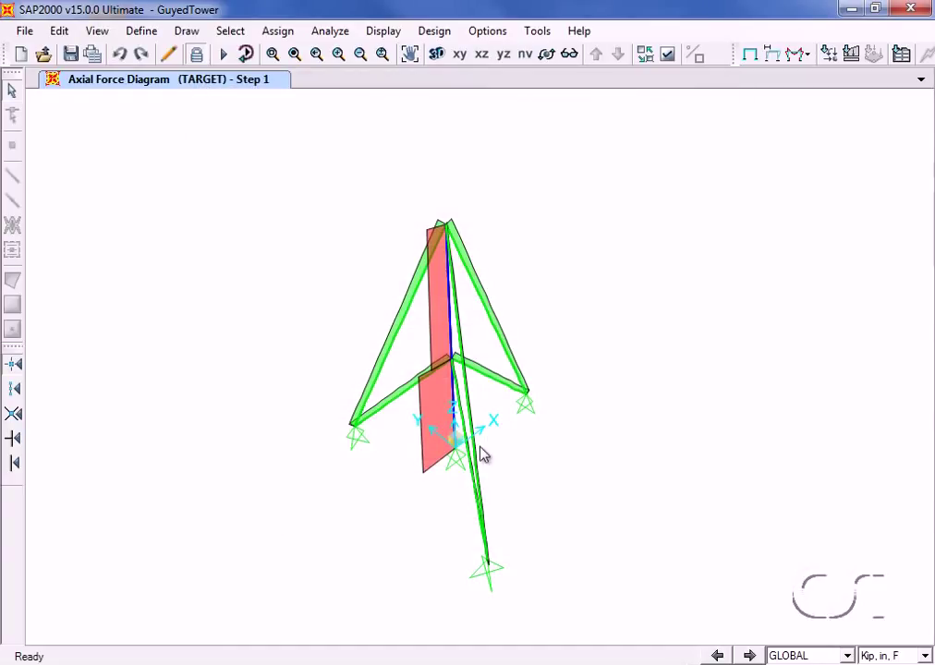
Display the axial force diagram of the frames and cables for the WIND case with automatic scaling and filled diagrams
click(385, 32)
mouse_move(445, 179)
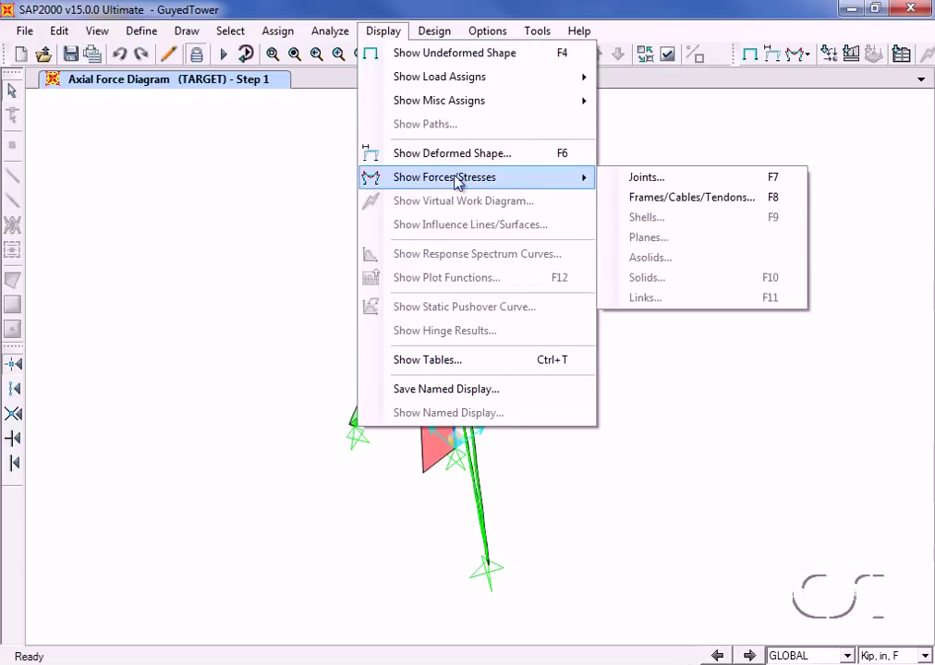
click(722, 198)
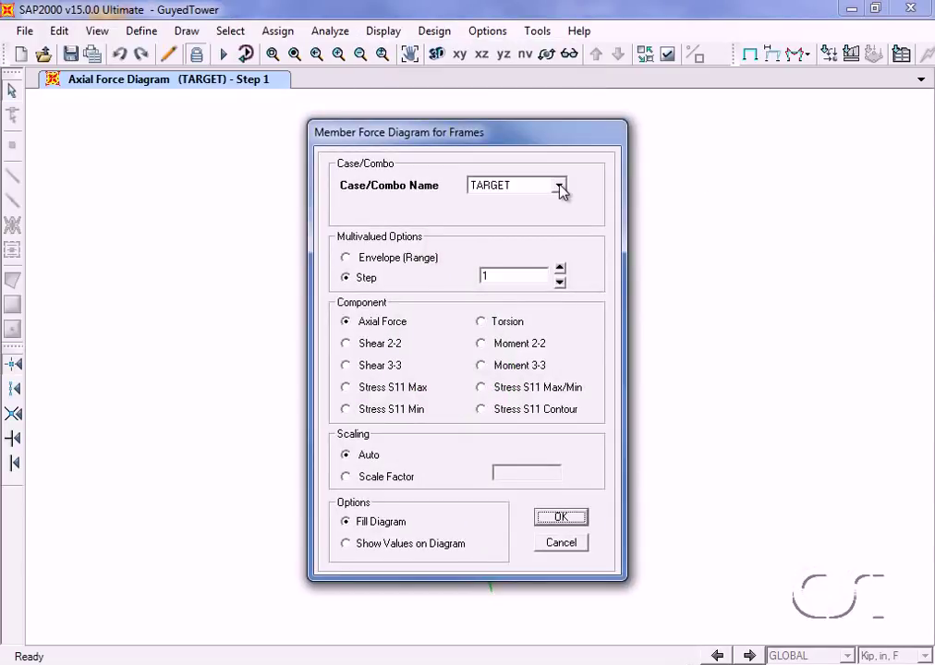
click(559, 185)
click(503, 214)
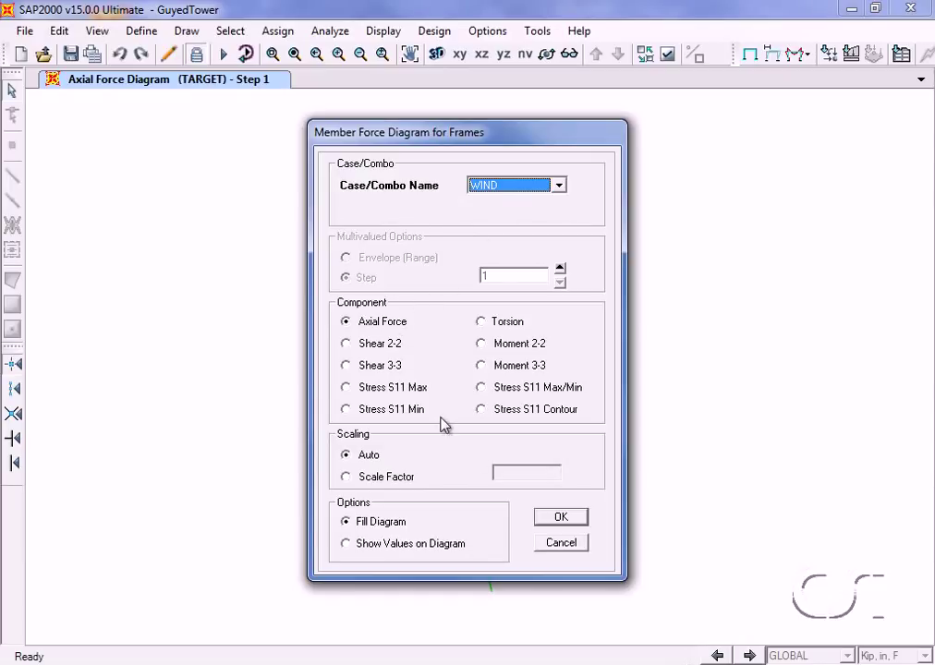
click(560, 518)
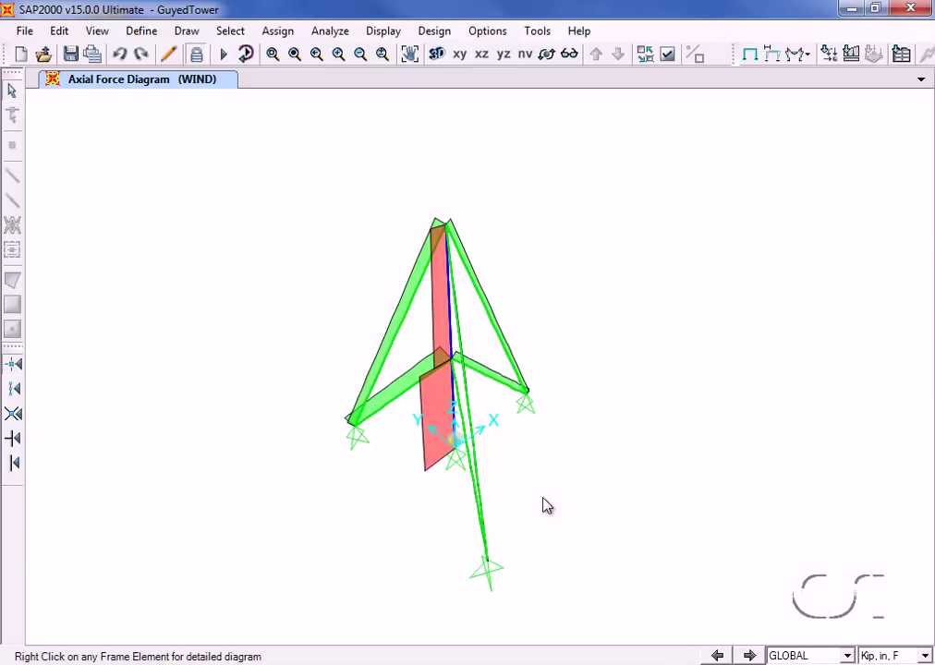
Inspect the axial forces of the three upper guy cables for the WIND case and compare the tower's diagrams side-on to the wind
right_click(497, 333)
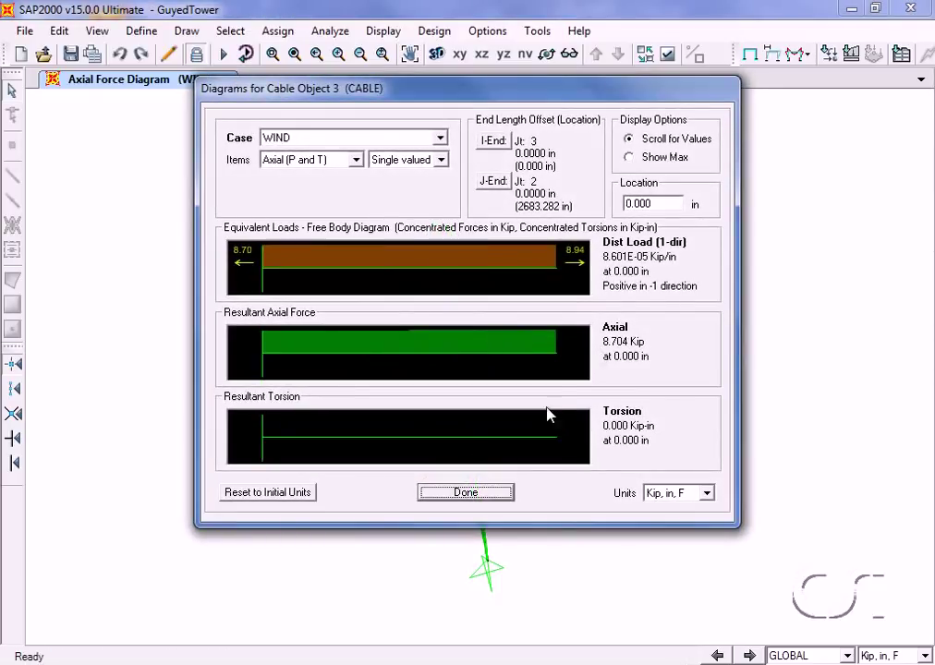
click(492, 494)
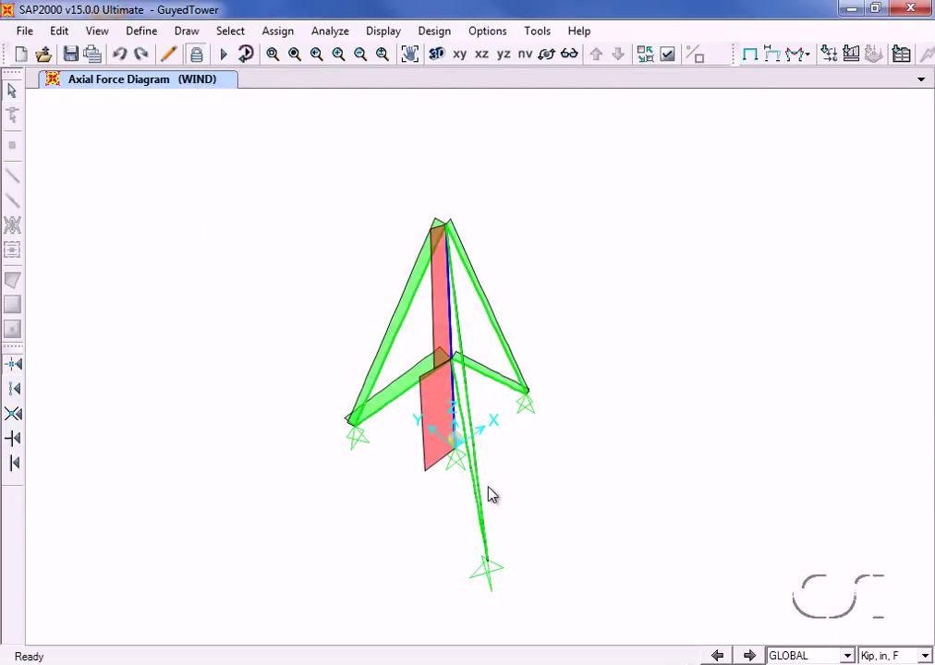
right_click(398, 325)
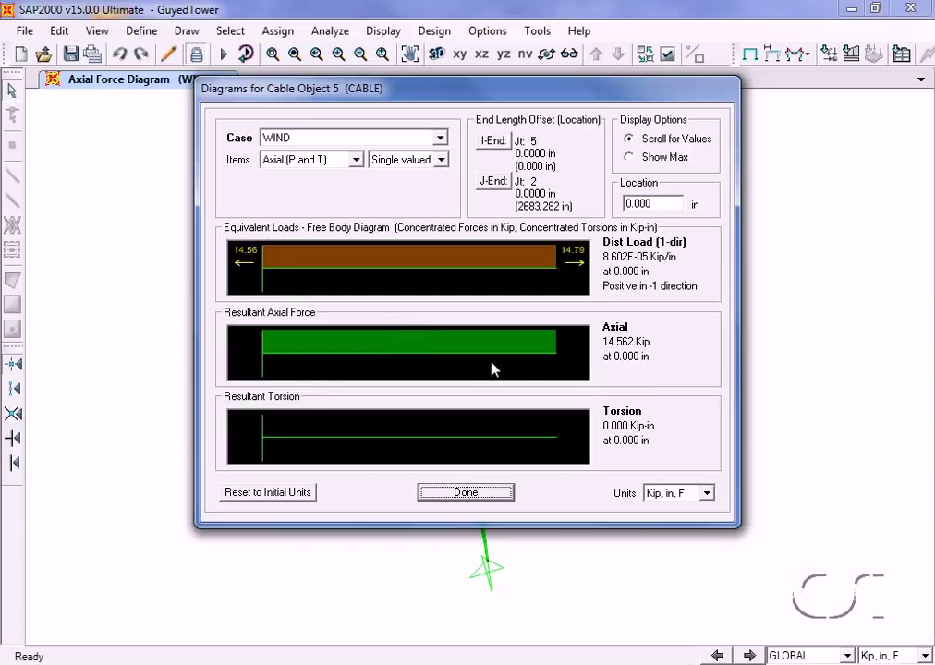
click(466, 492)
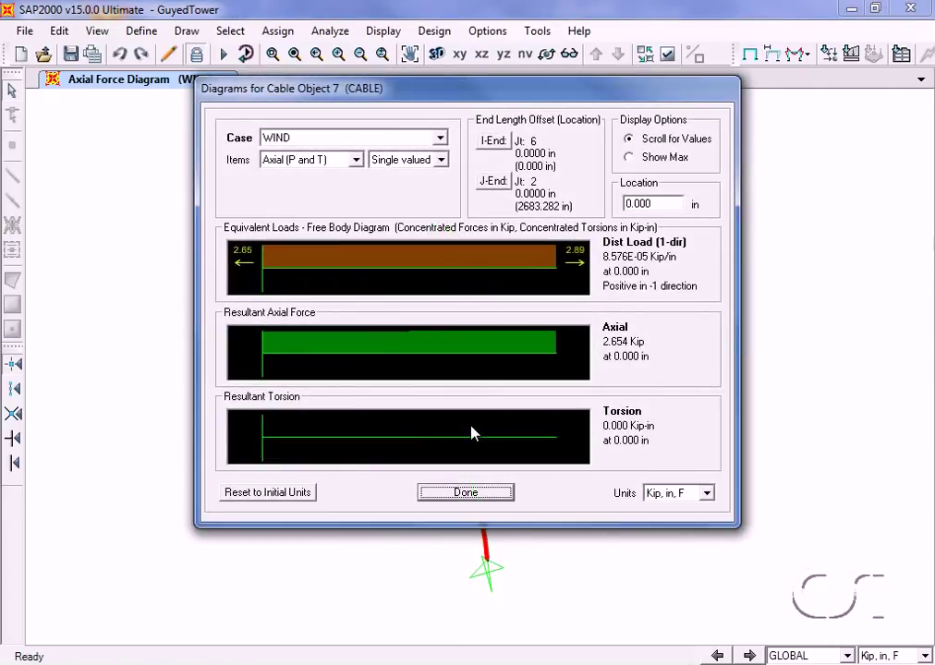
click(474, 494)
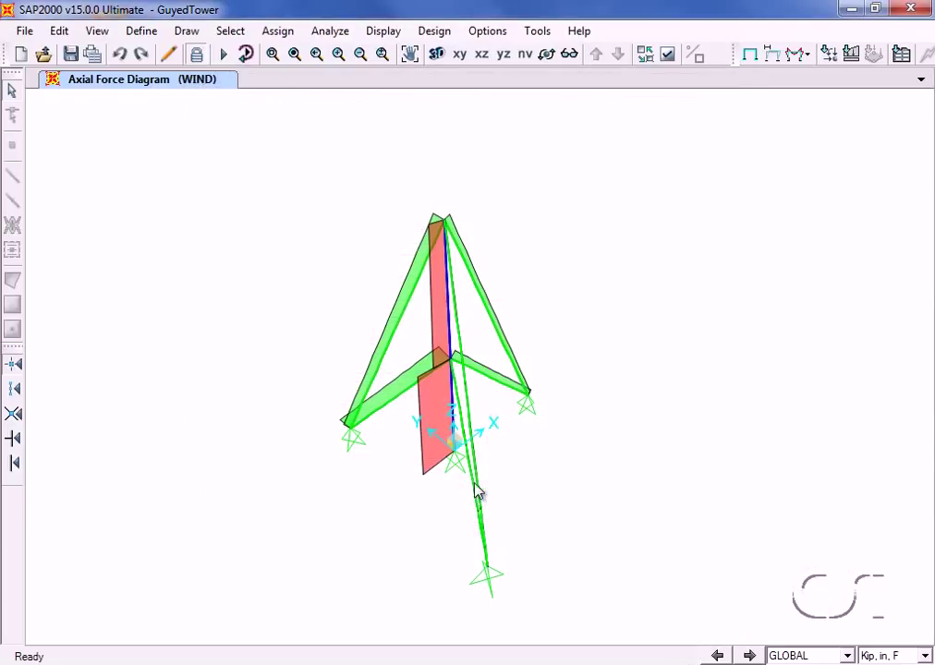
click(546, 57)
drag(459, 433, 546, 368)
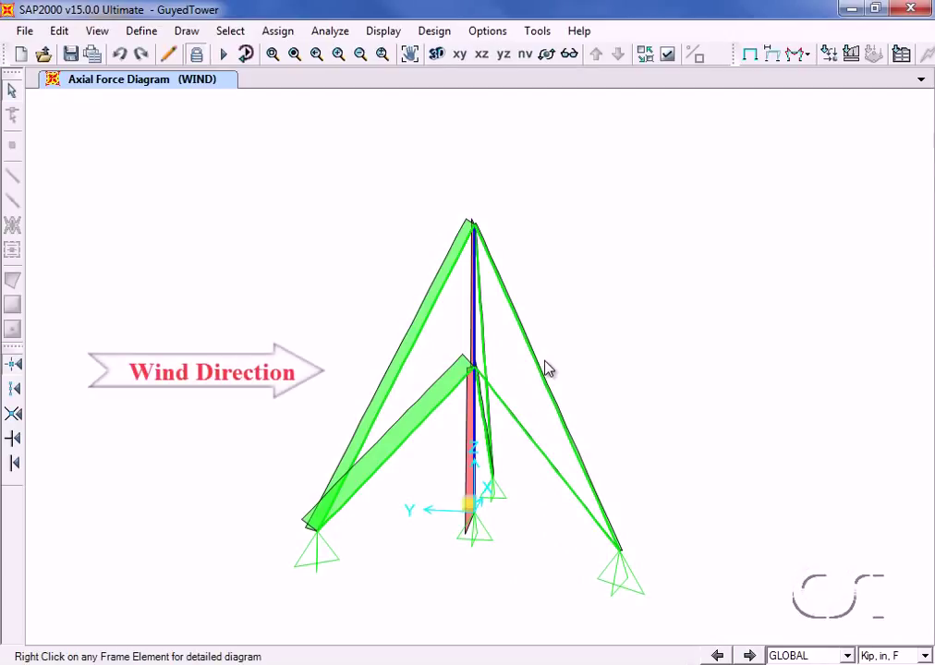